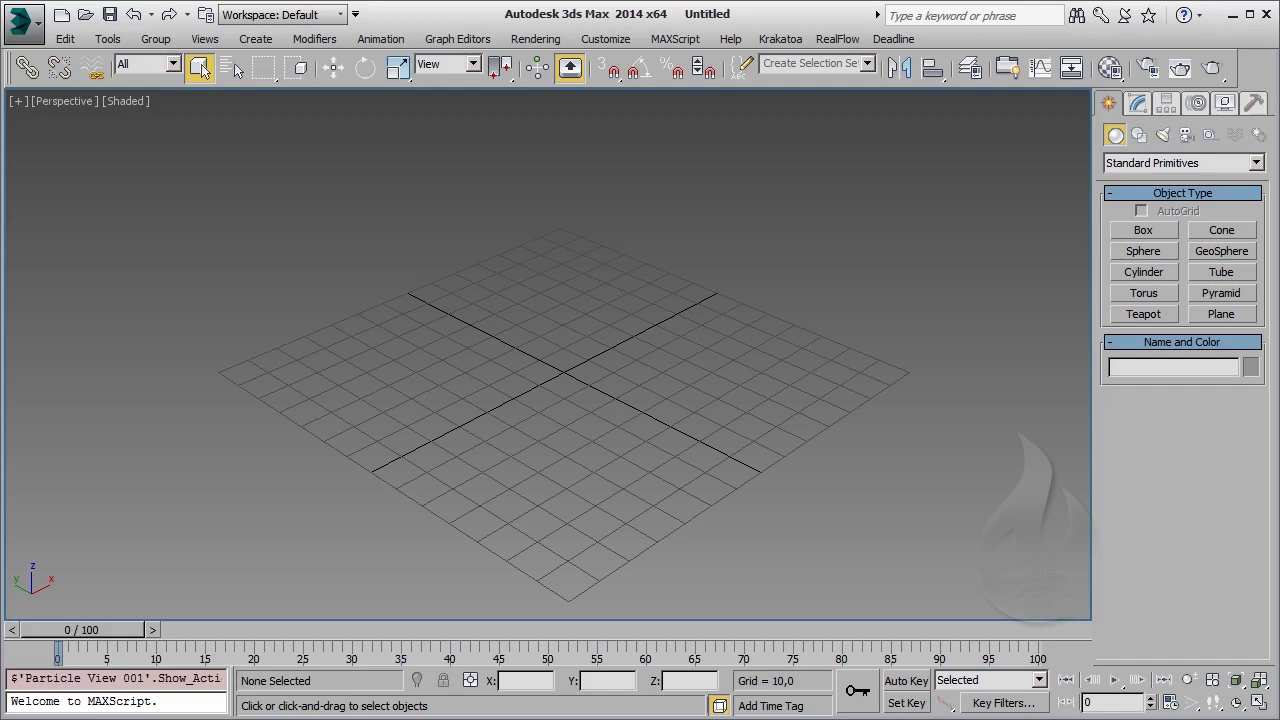
Return to the empty 3ds Max 2014 scene with the Particle View editor open
key("alt+Tab")
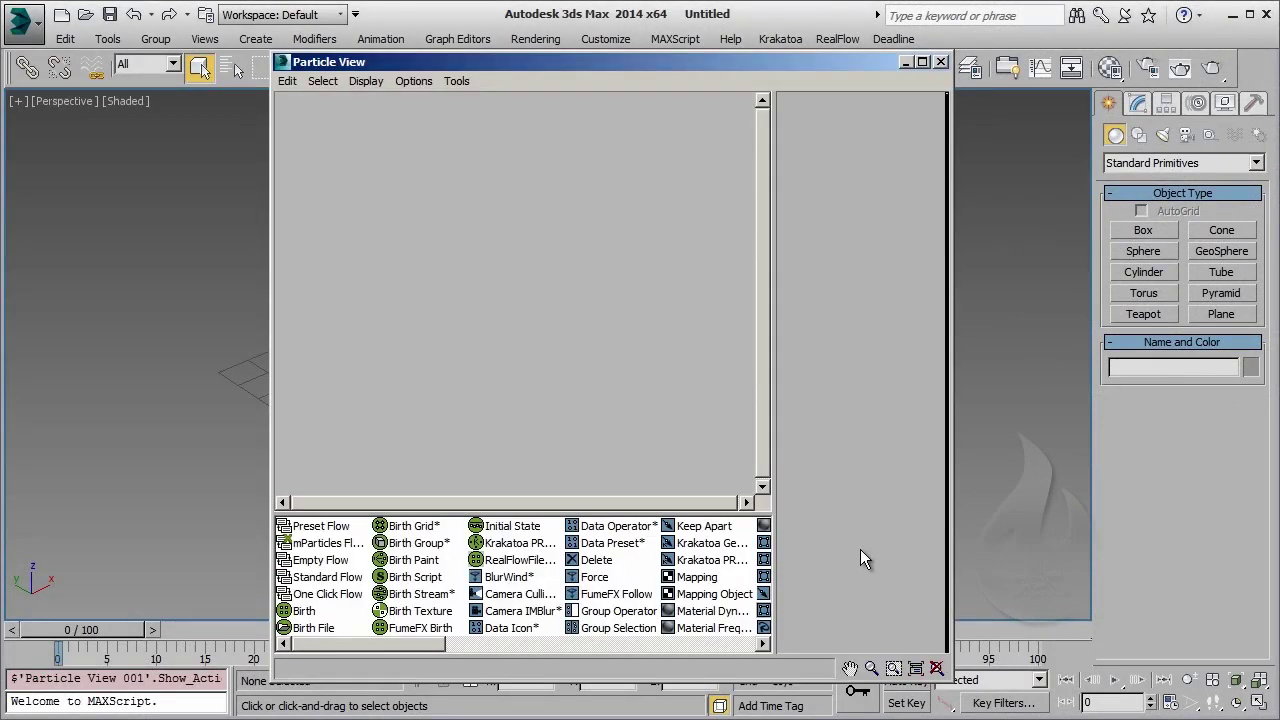
Add an Empty Flow source and wire it to a new event holding a Birth operator
left_click_drag(330, 560, 323, 146)
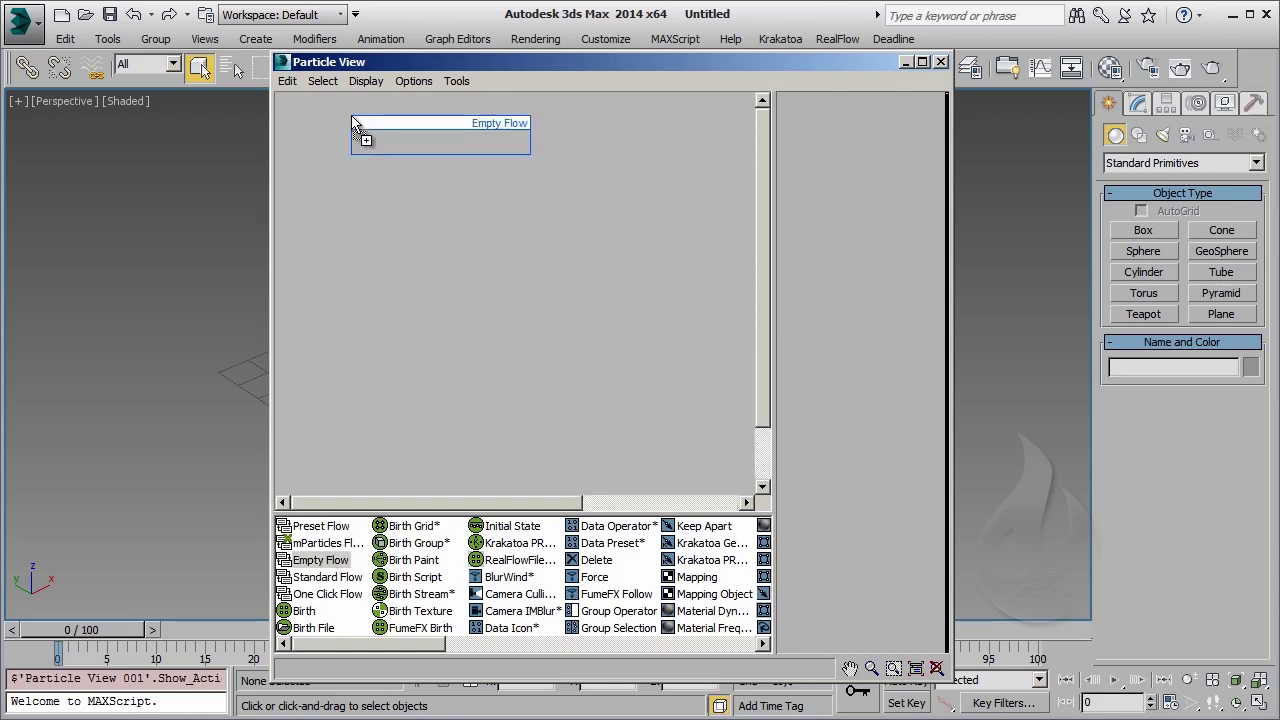
mouse_move(303, 611)
left_mouse_down()
mouse_move(490, 341)
mouse_move(372, 268)
mouse_move(415, 286)
left_mouse_up()
mouse_move(398, 648)
left_mouse_down()
mouse_move(572, 648)
mouse_move(538, 645)
left_mouse_up()
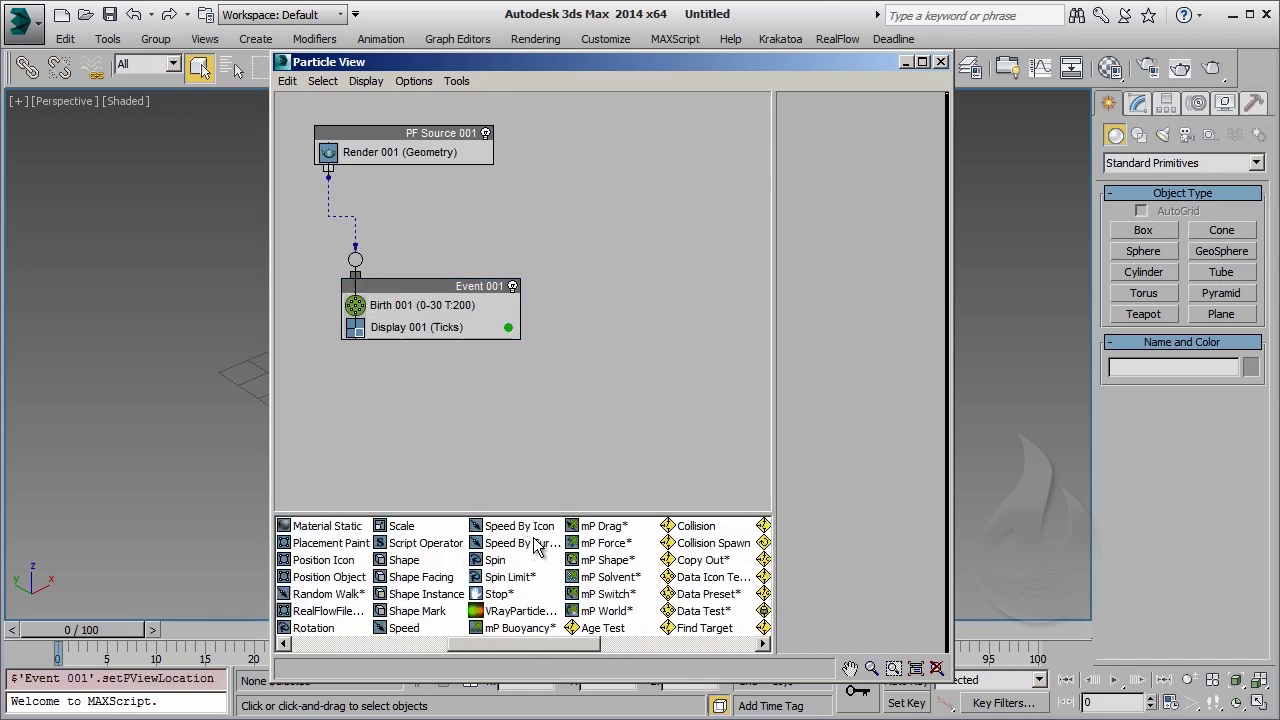
Insert Position Icon after Birth in Event 001 with Location set to Pivot
left_click_drag(353, 568, 425, 320)
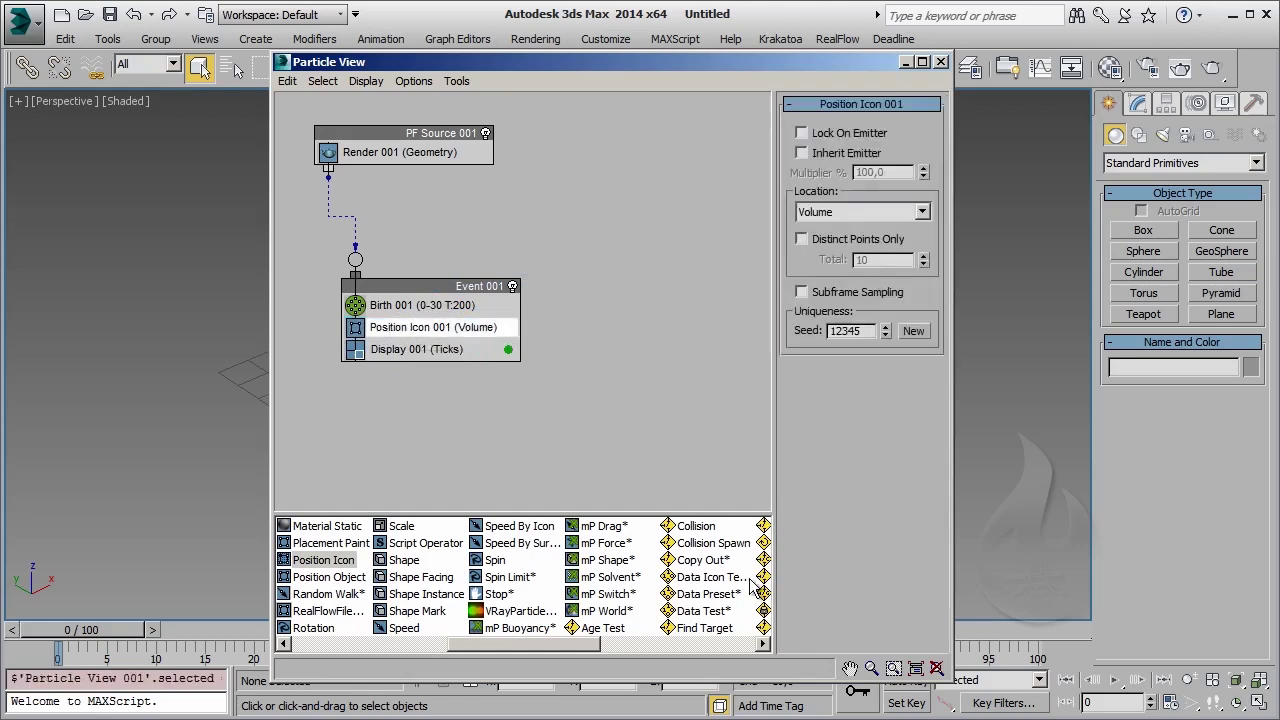
left_click(916, 214)
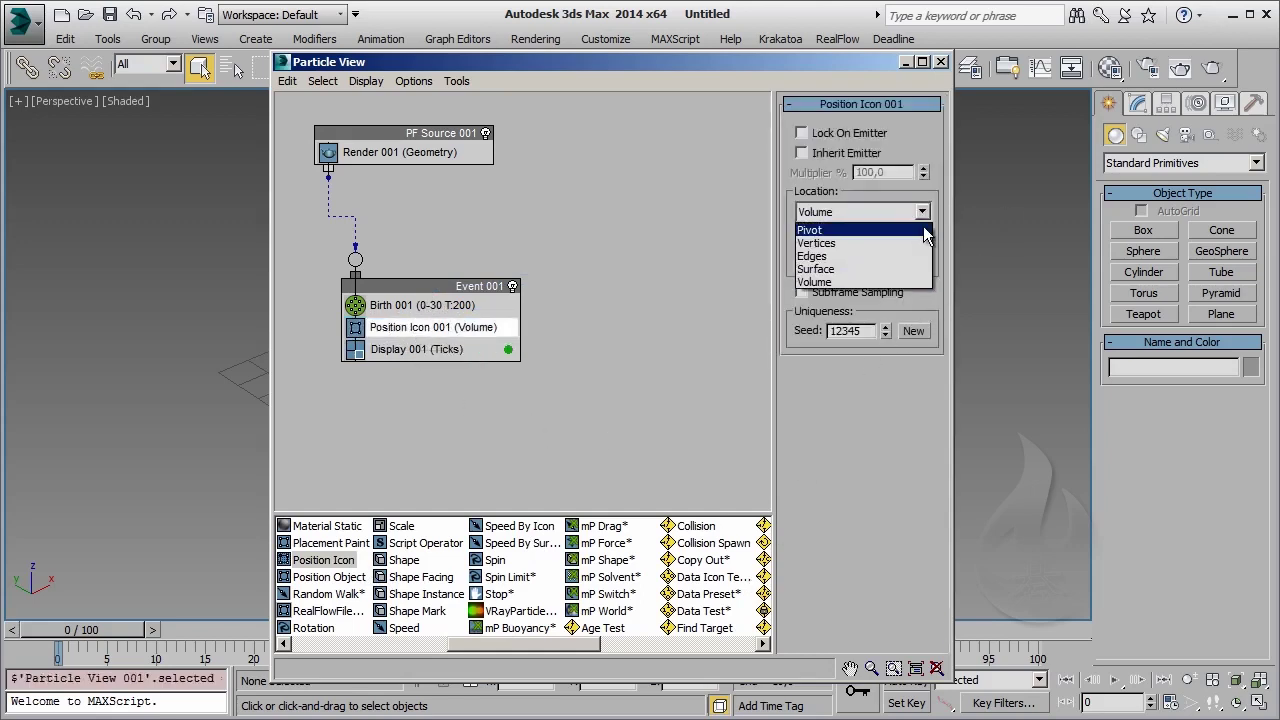
left_click(880, 230)
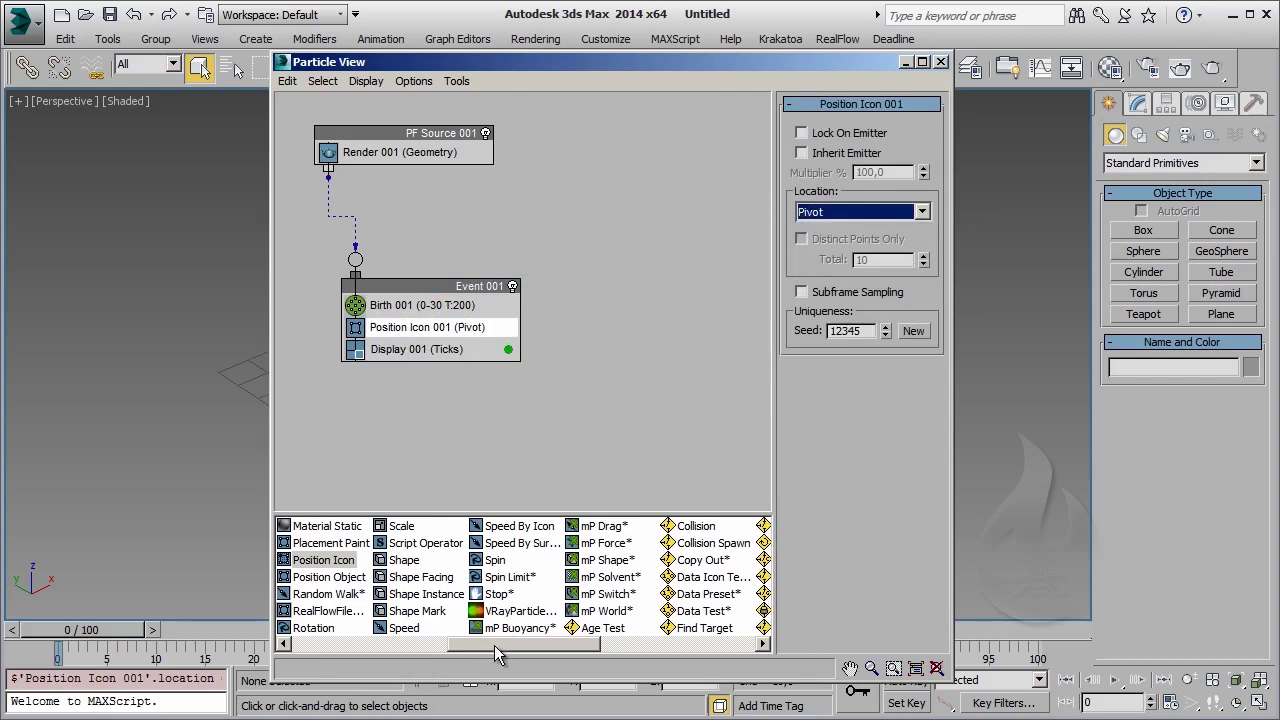
Insert Speed 001 into Event 001, showing its parameters, and hide Particle View
left_click_drag(400, 637, 422, 362)
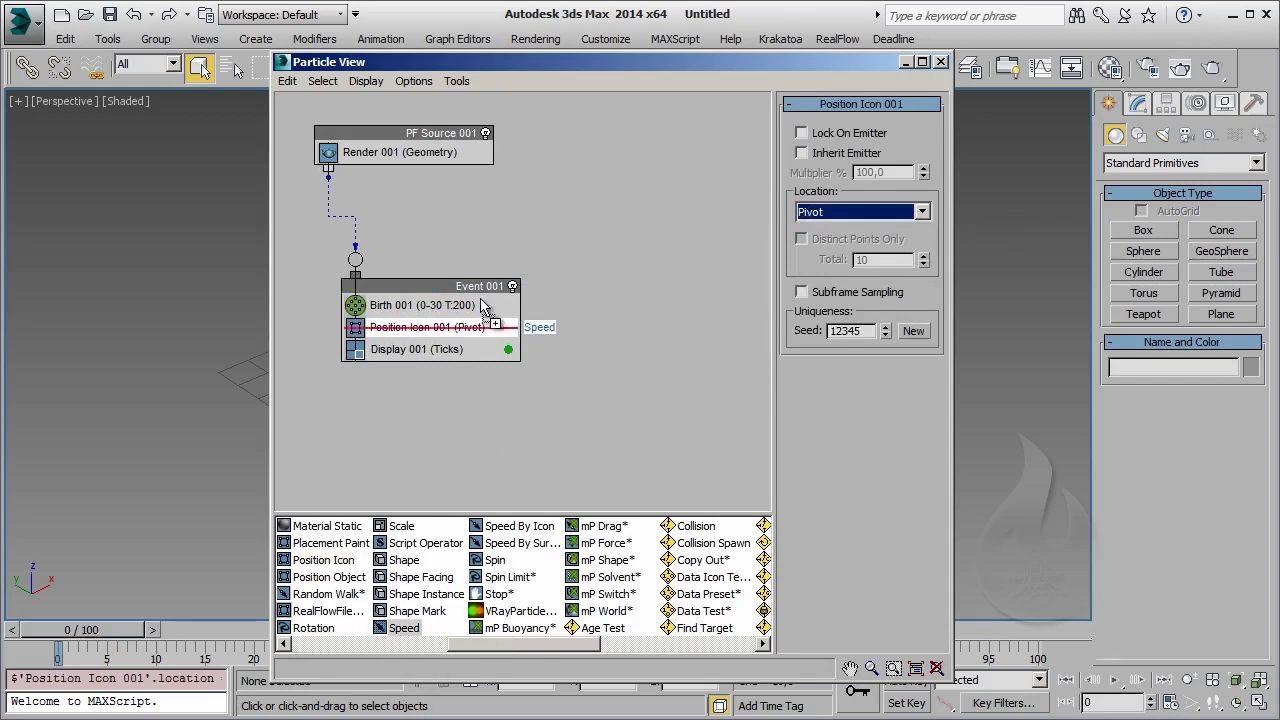
left_click(452, 350)
type("10")
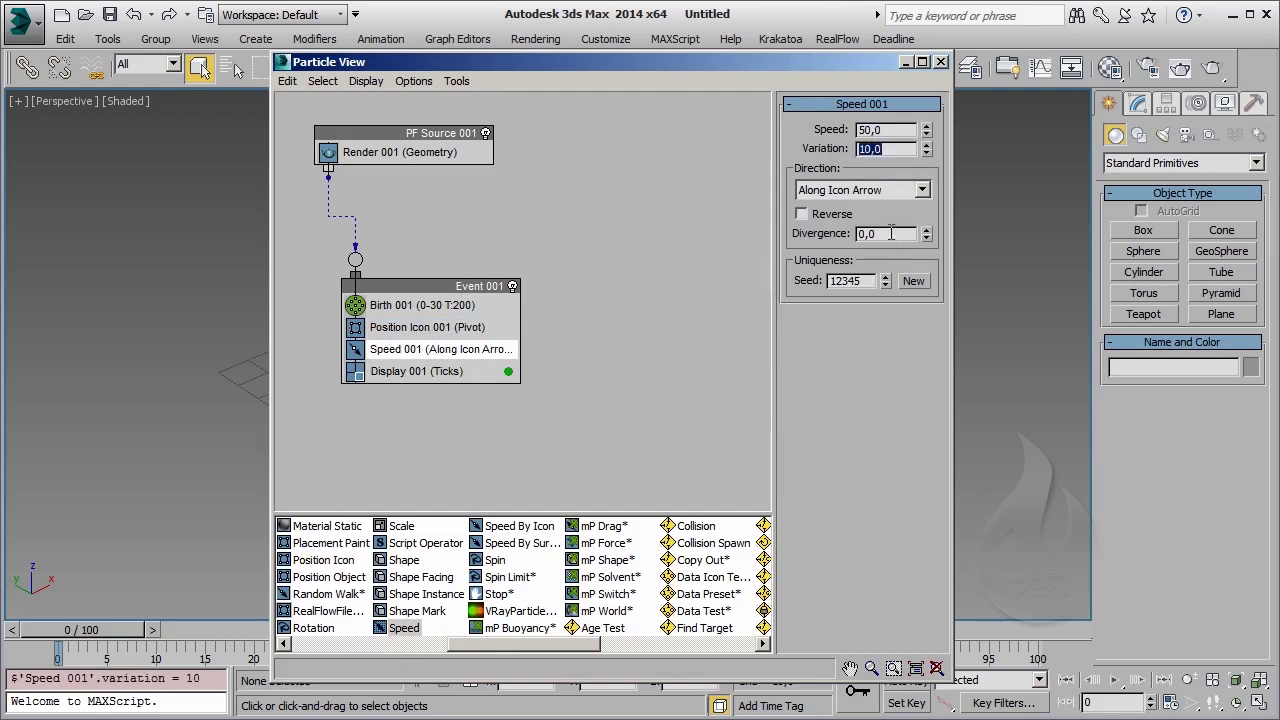
left_click(906, 63)
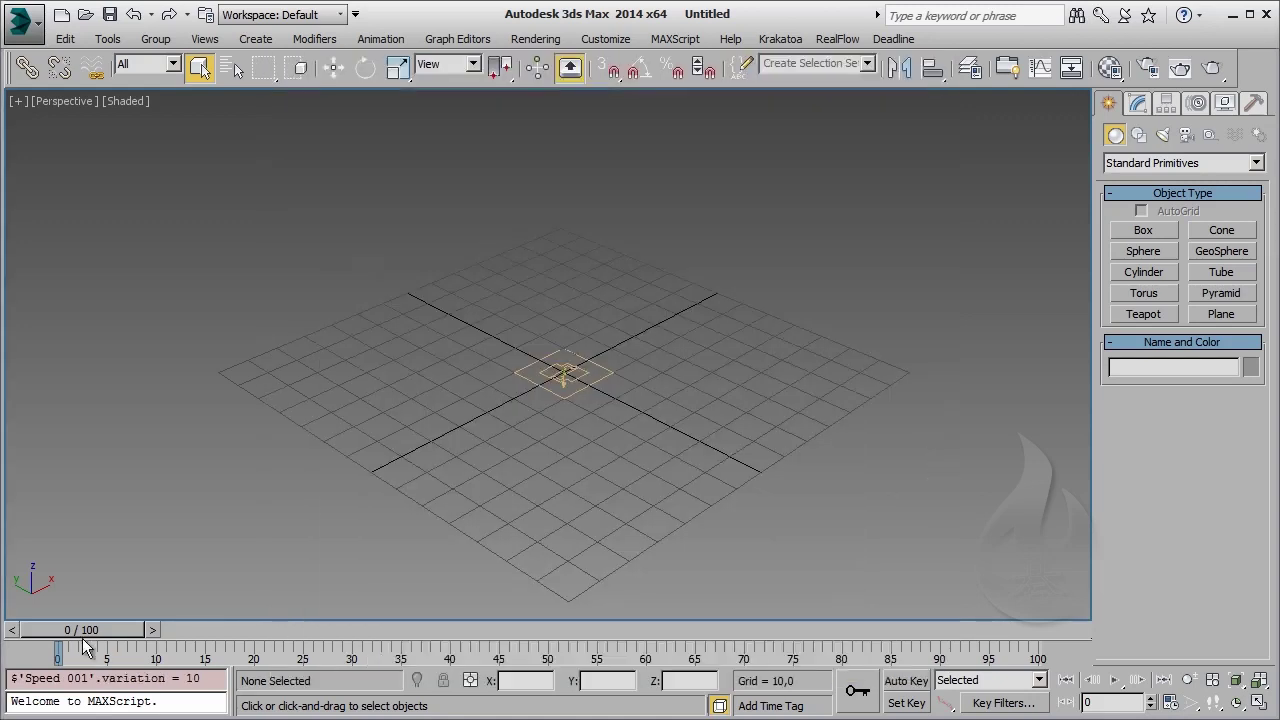
Scrub the timeline to preview the emitted particles, then bring Particle View back
left_click_drag(85, 632, 166, 636)
mouse_move(298, 629)
left_mouse_down()
mouse_move(485, 632)
mouse_move(20, 630)
left_mouse_up()
key("6")
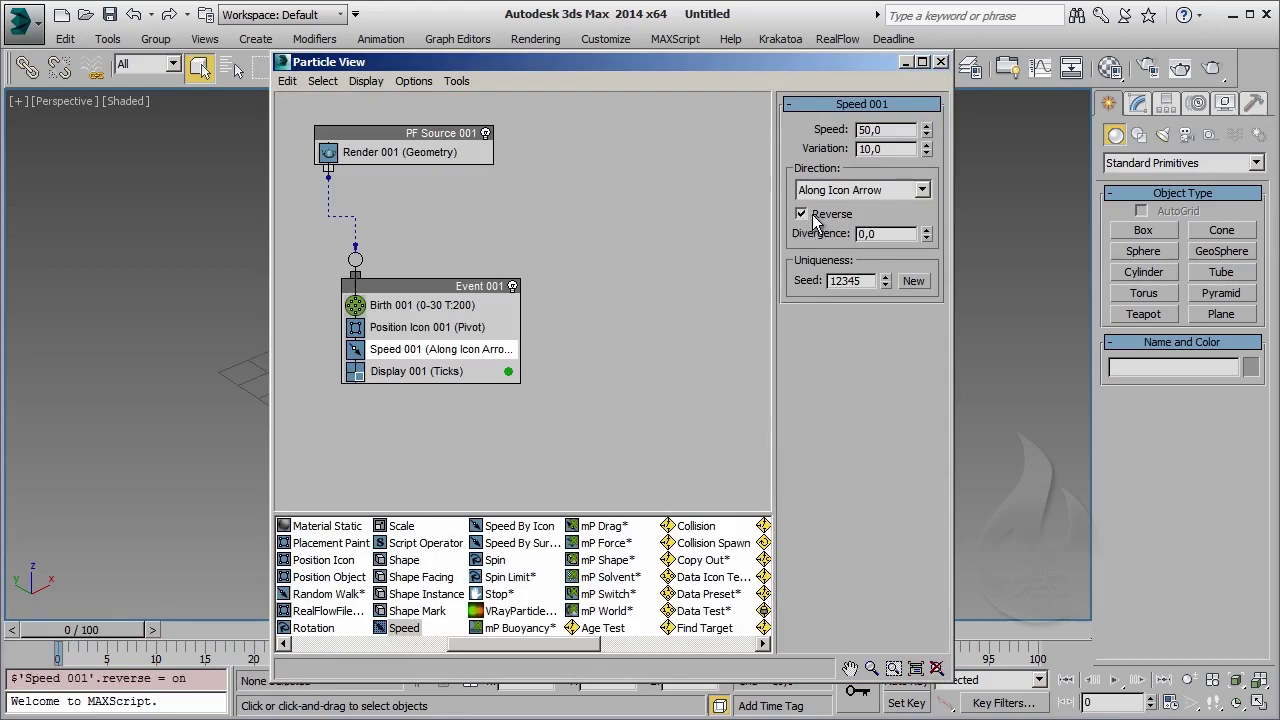
Place a shorter Particle View beside the emitter and play the animation
left_click_drag(822, 68, 1162, 47)
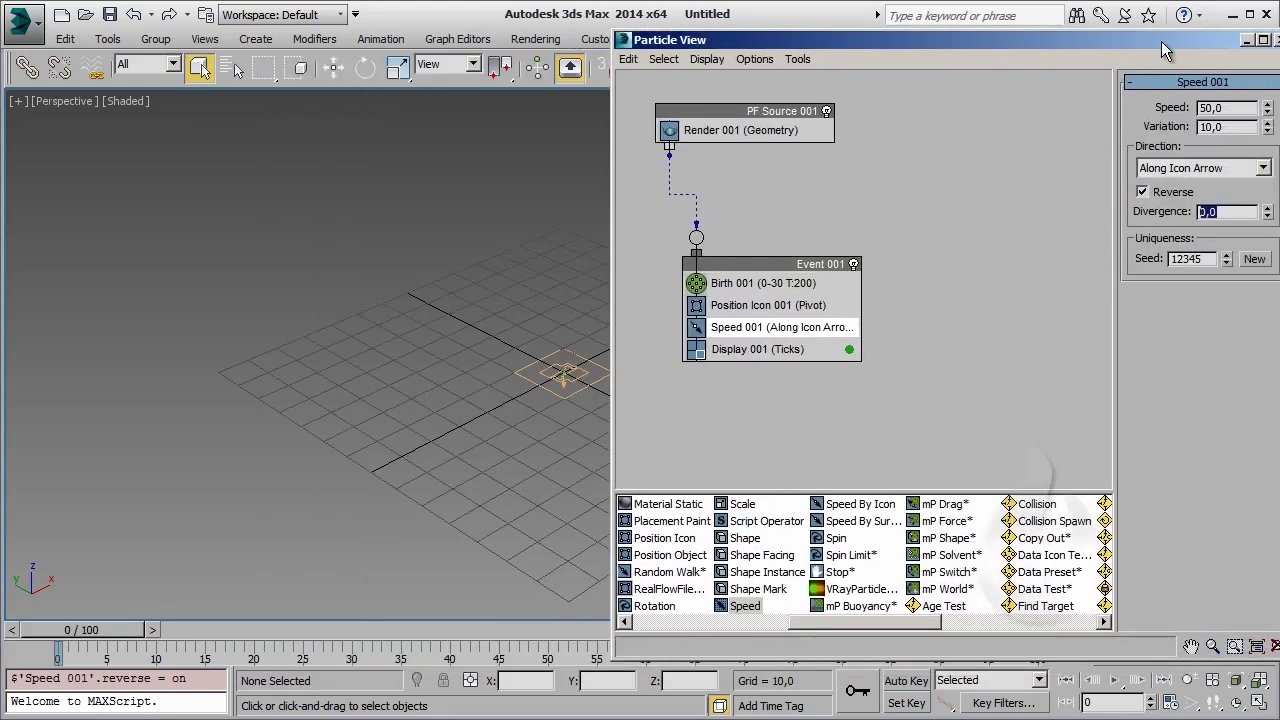
middle_click_drag(485, 500, 237, 513)
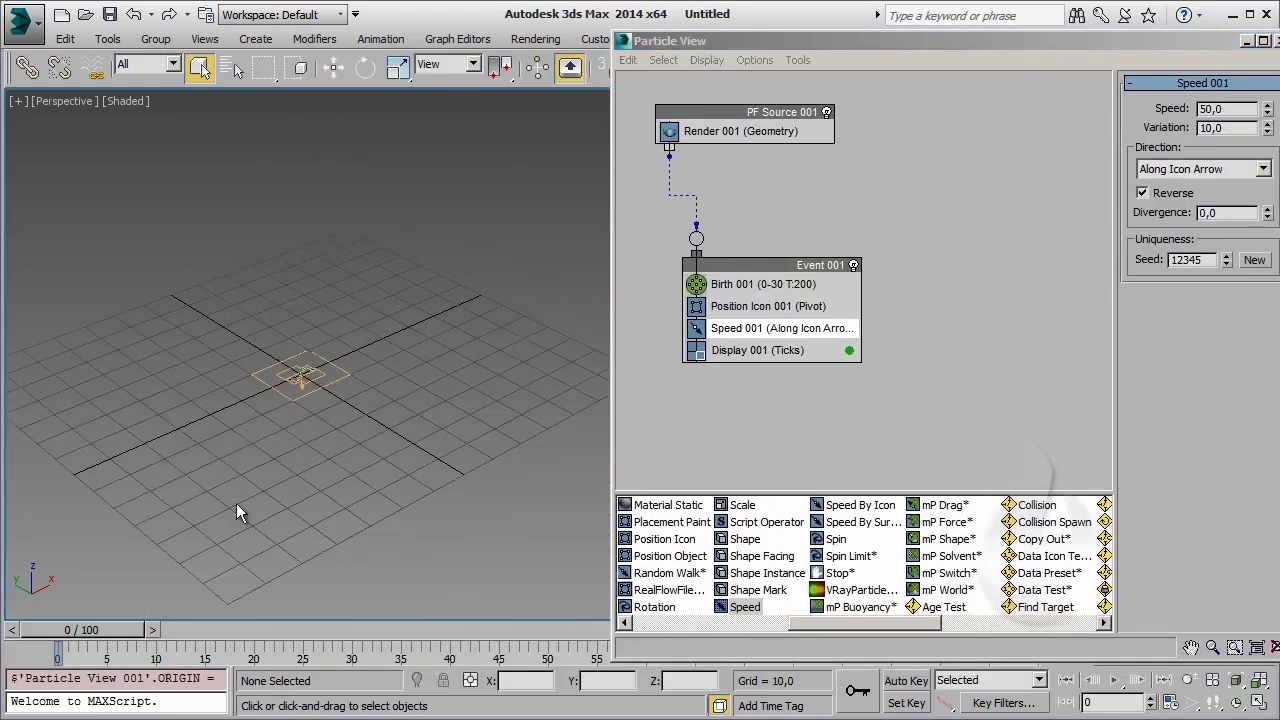
left_click_drag(876, 663, 876, 563)
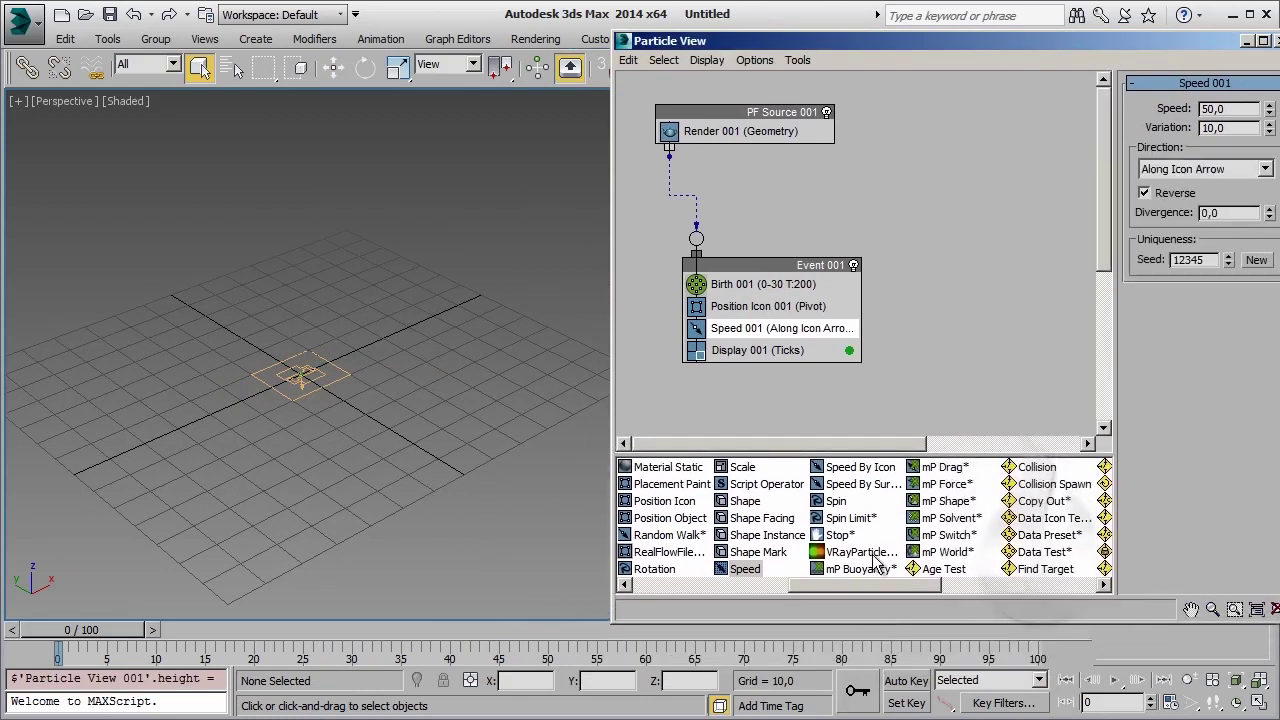
left_click_drag(1200, 48, 1147, 50)
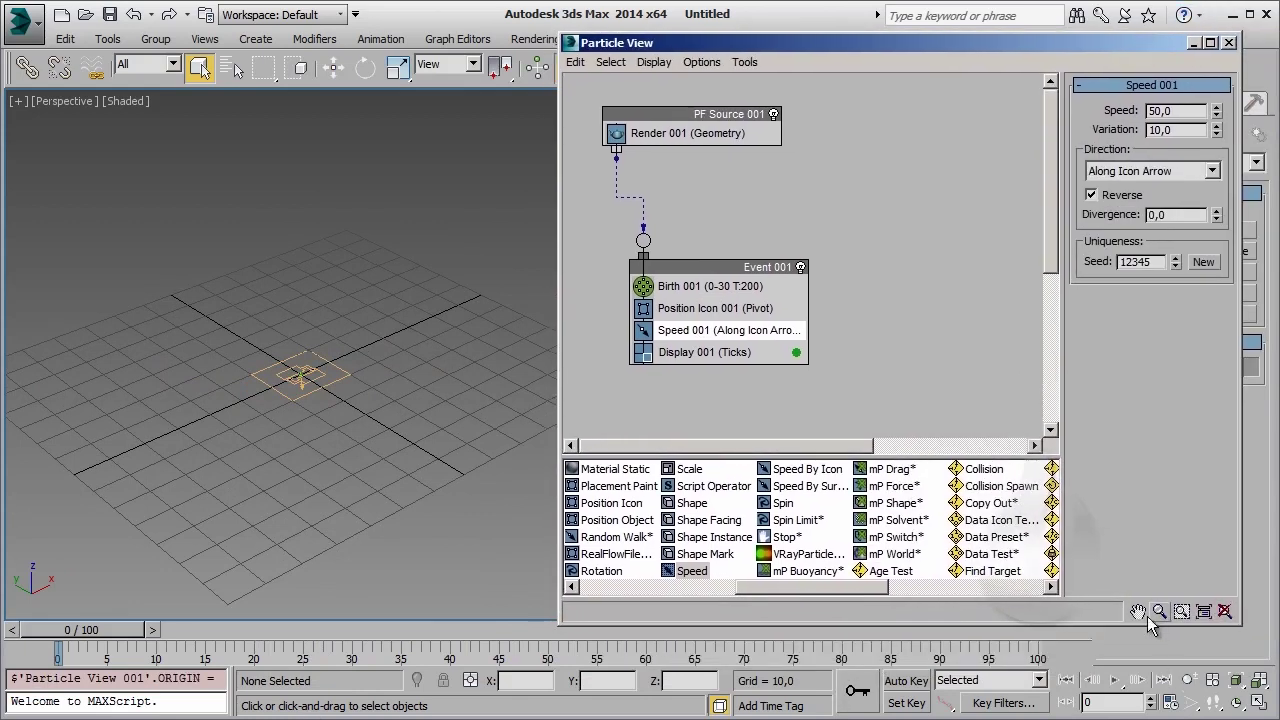
left_click(1111, 681)
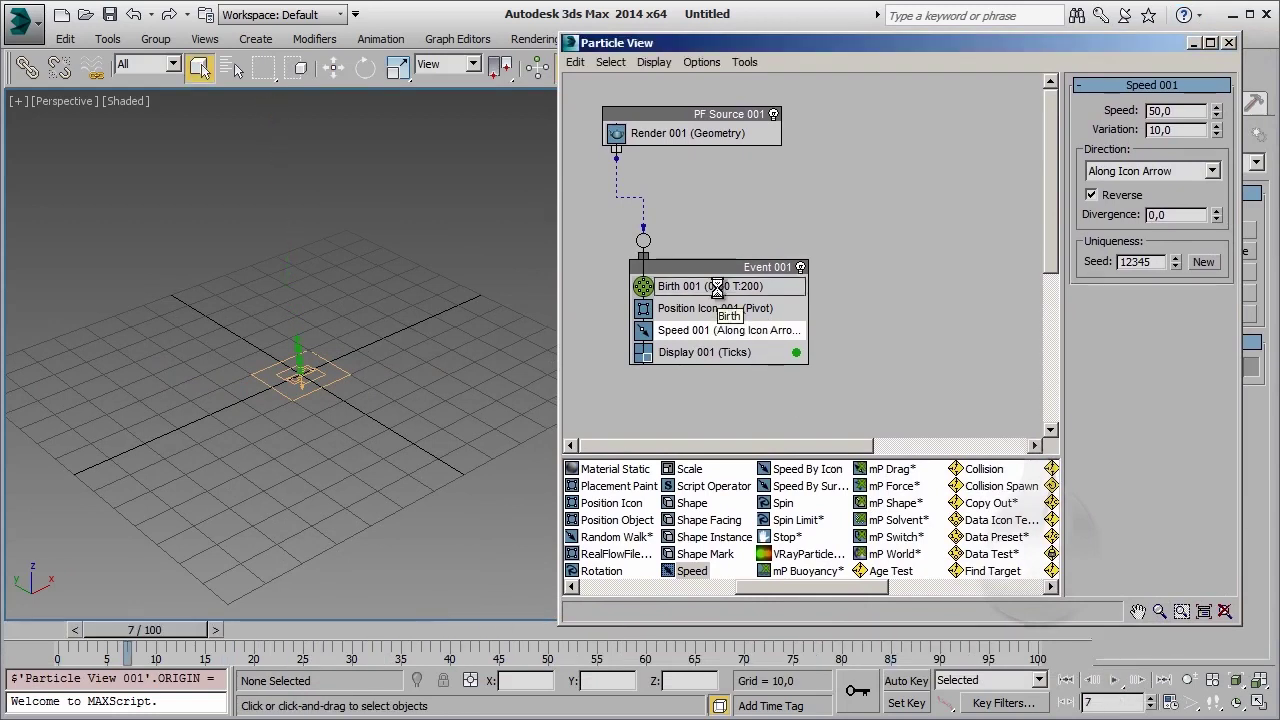
Set Speed 001 to speed 25 with variation 5
left_click(680, 286)
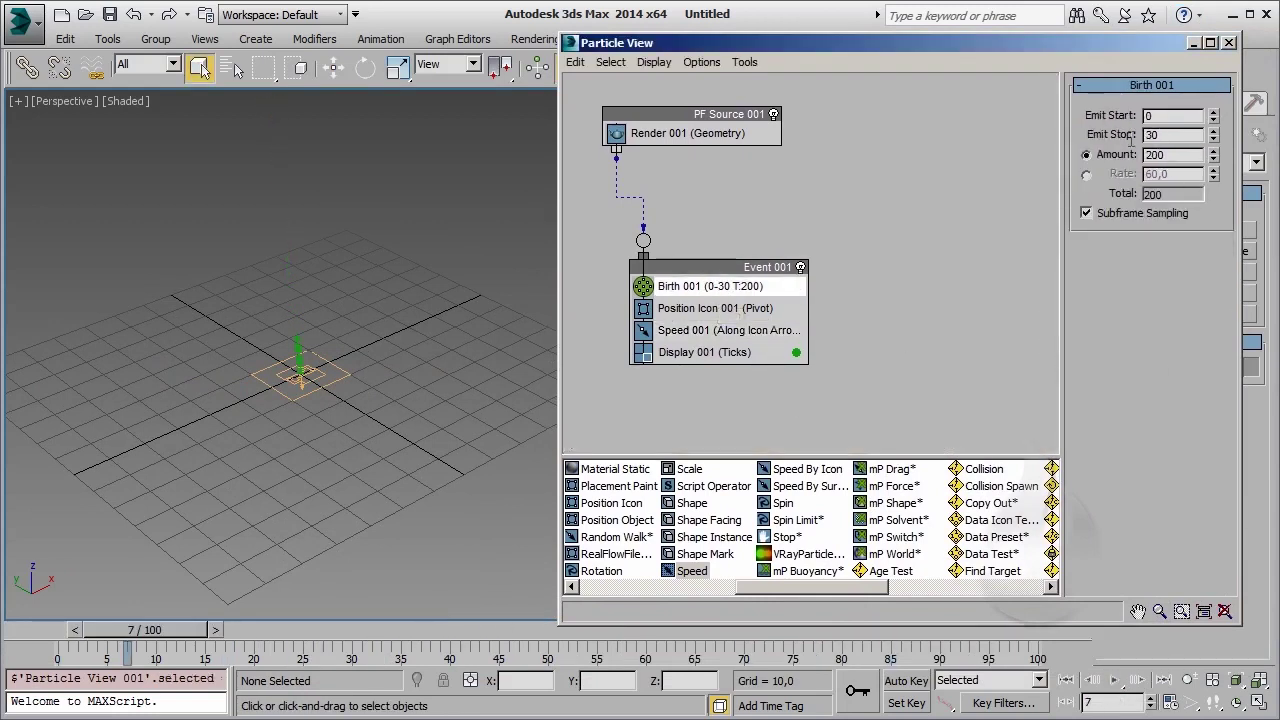
left_click(758, 312)
left_click(738, 331)
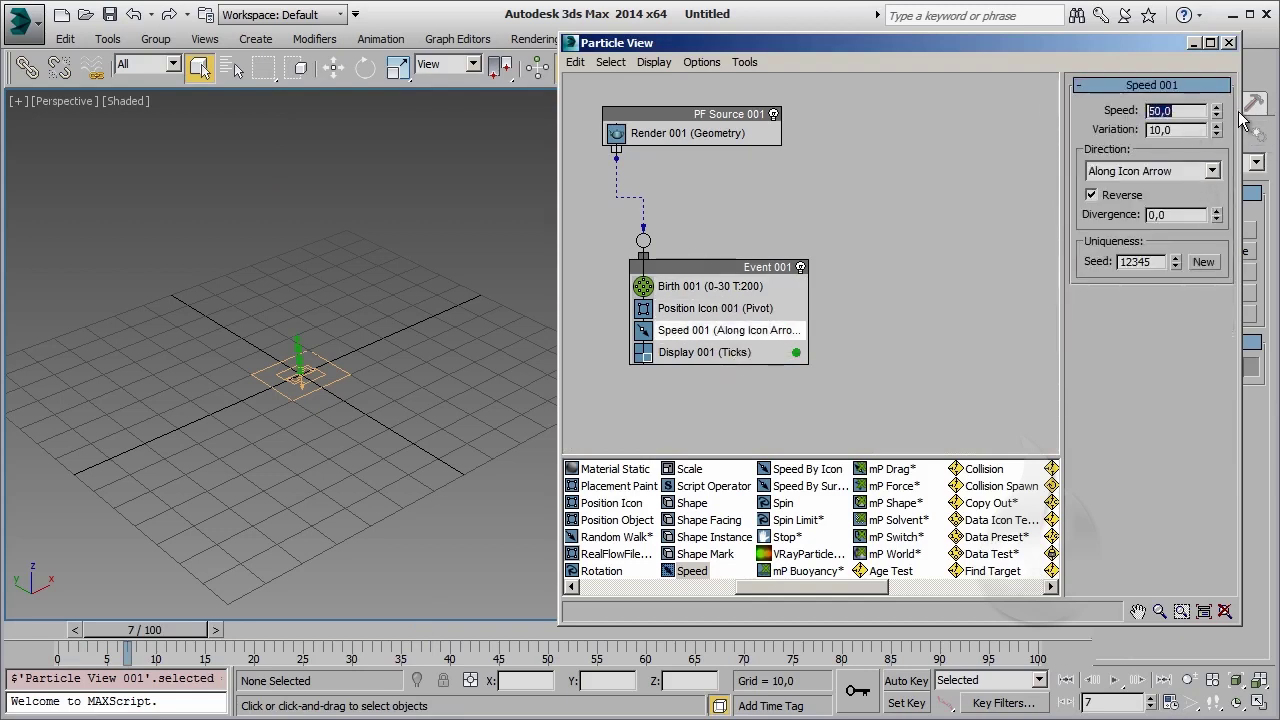
type("5")
key("Return")
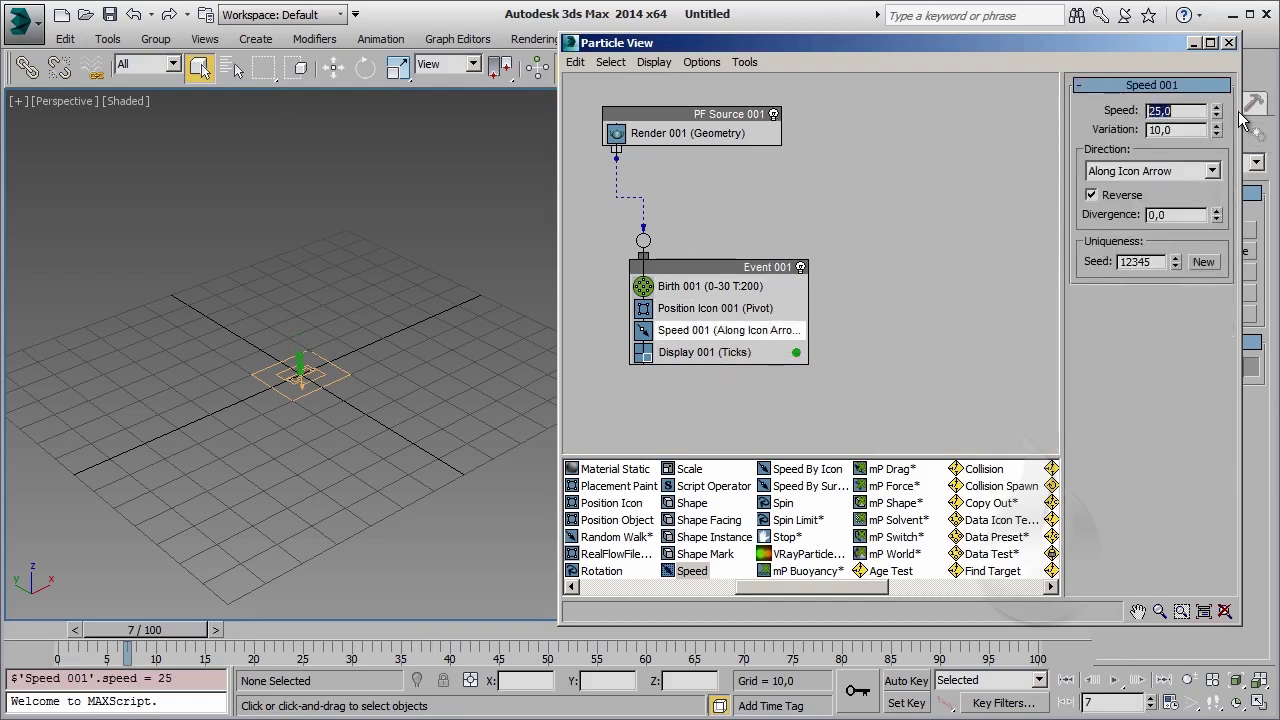
key("Tab")
type("5")
key("Return")
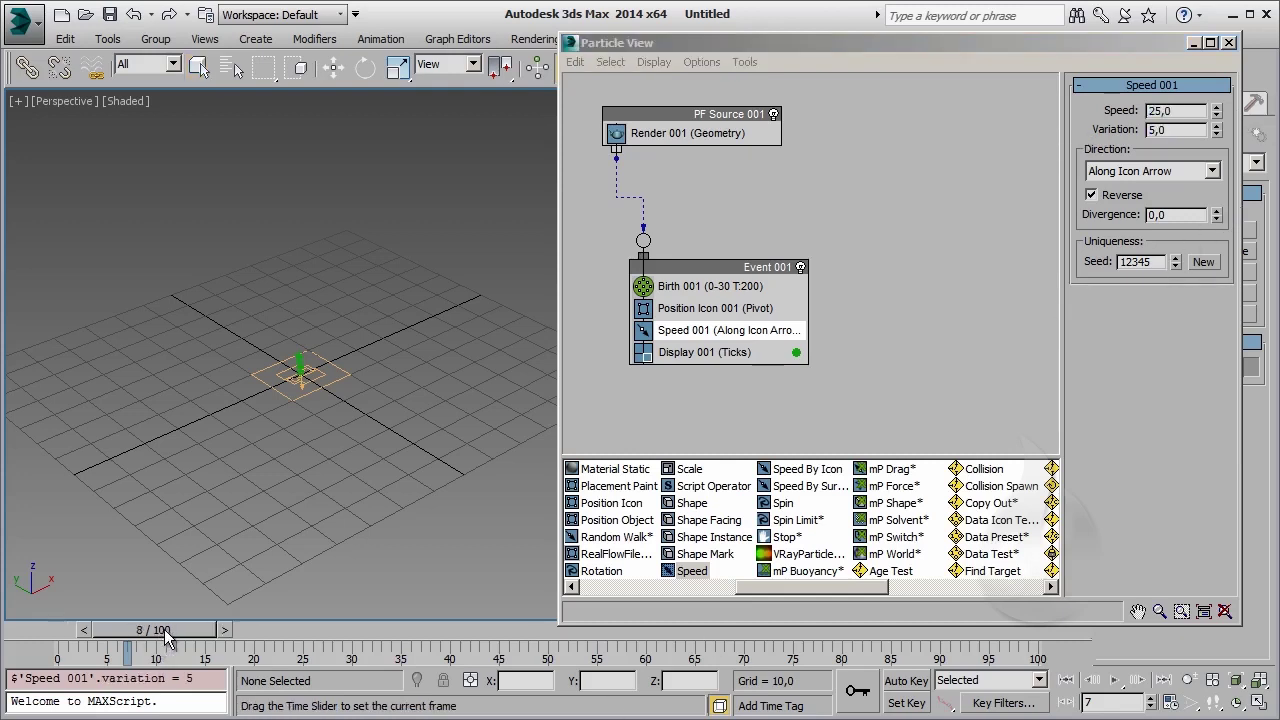
Advance to frame 15 and give Speed 001 a divergence of 50
left_click_drag(160, 629, 236, 629)
left_click(1156, 214)
double_click(1156, 214)
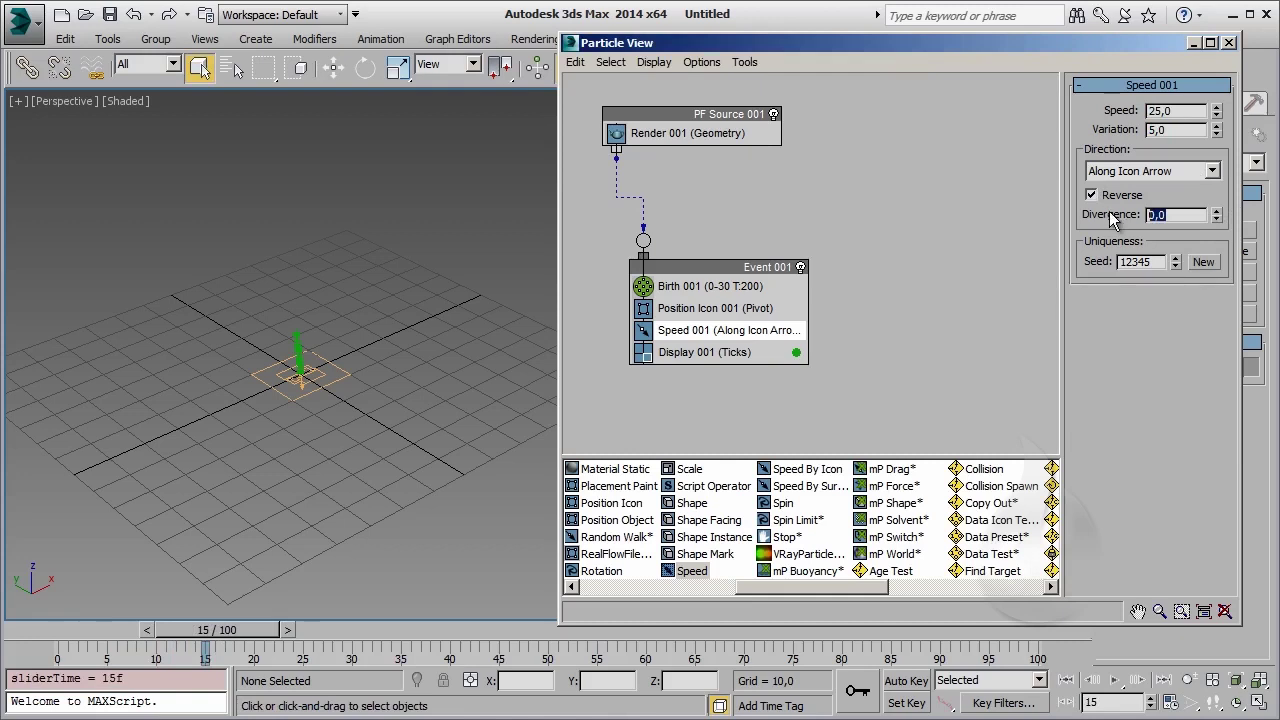
type("50")
key("Return")
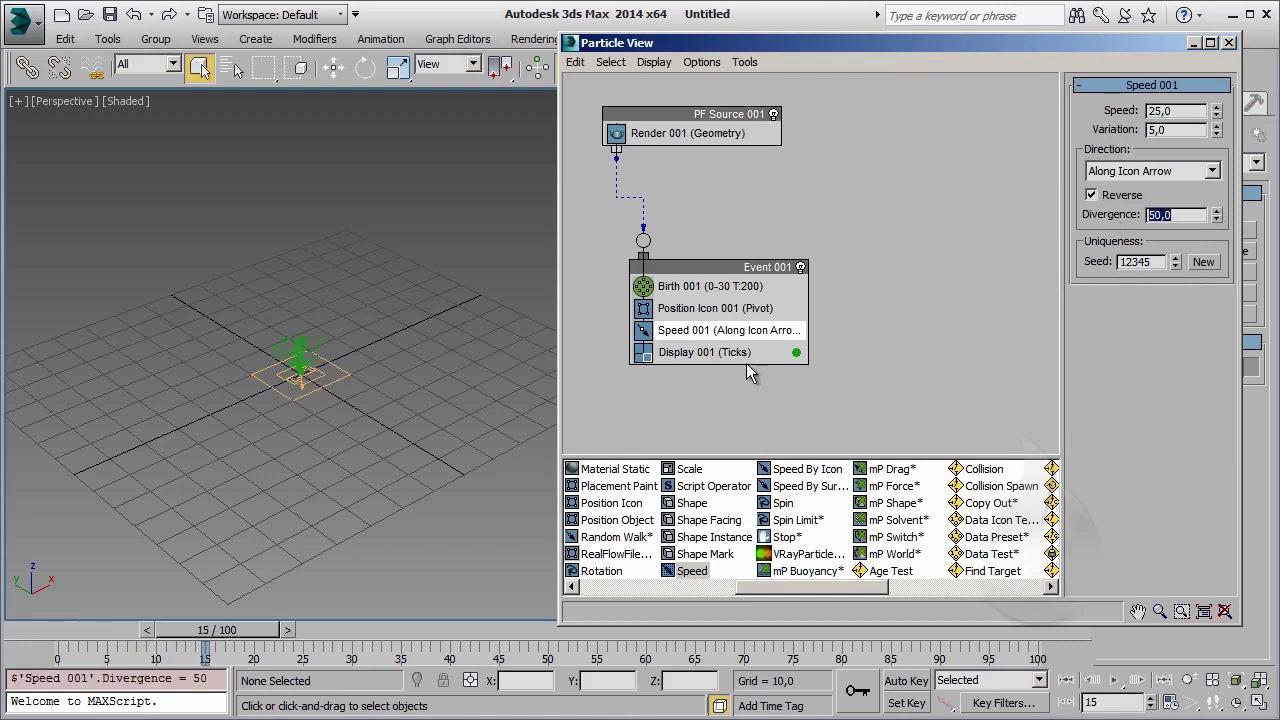
Change Display 001 from Ticks to Dots and preview on the timeline
left_click(745, 354)
left_click(1215, 114)
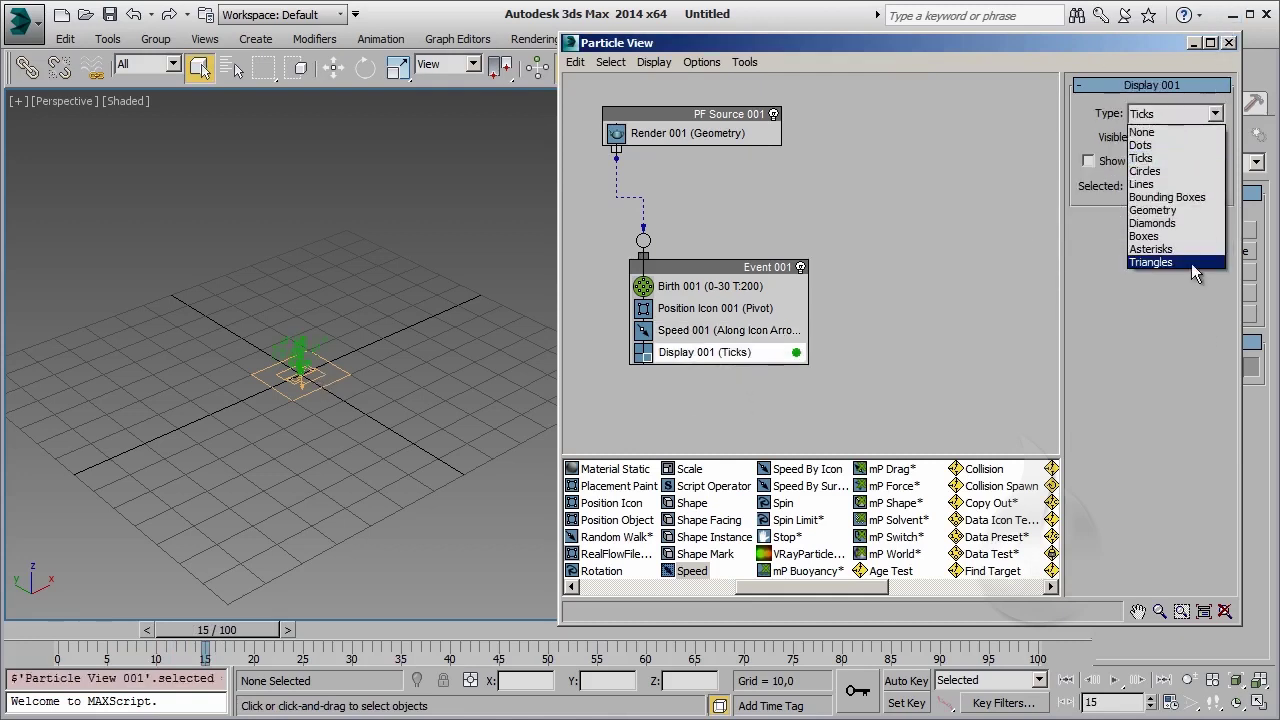
left_click(1170, 146)
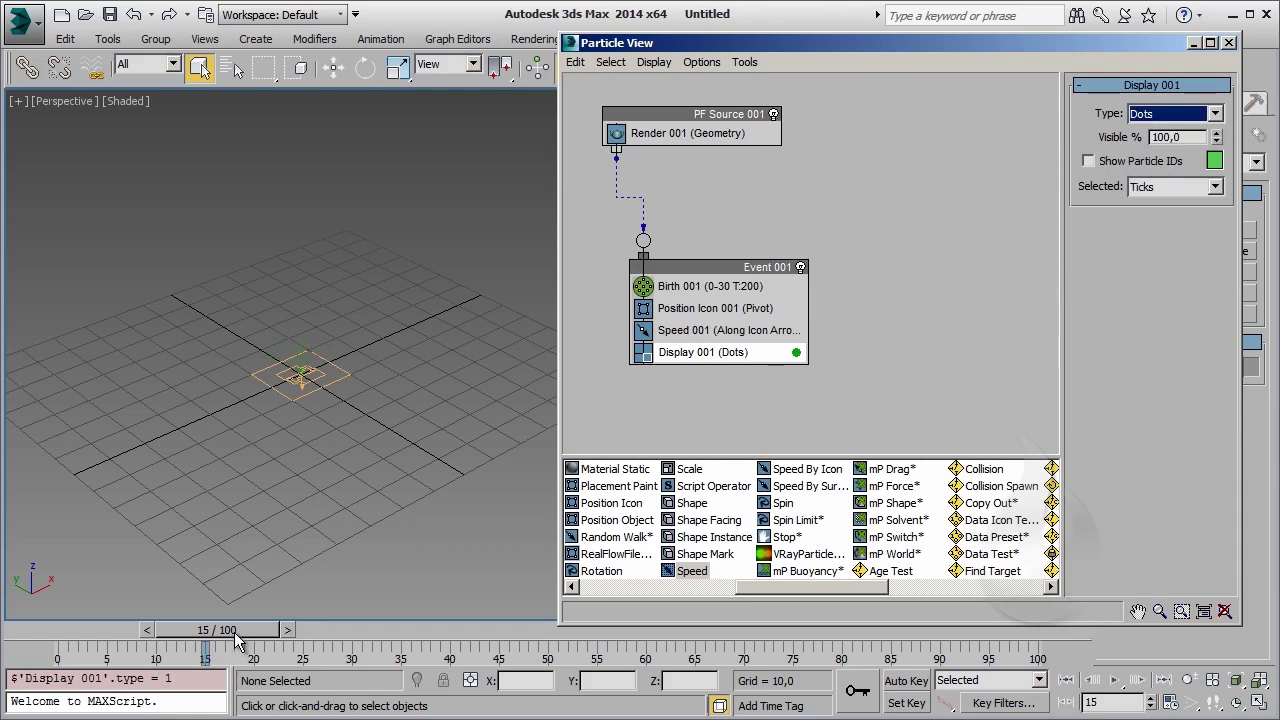
mouse_move(234, 636)
left_mouse_down()
mouse_move(117, 638)
mouse_move(234, 636)
left_mouse_up()
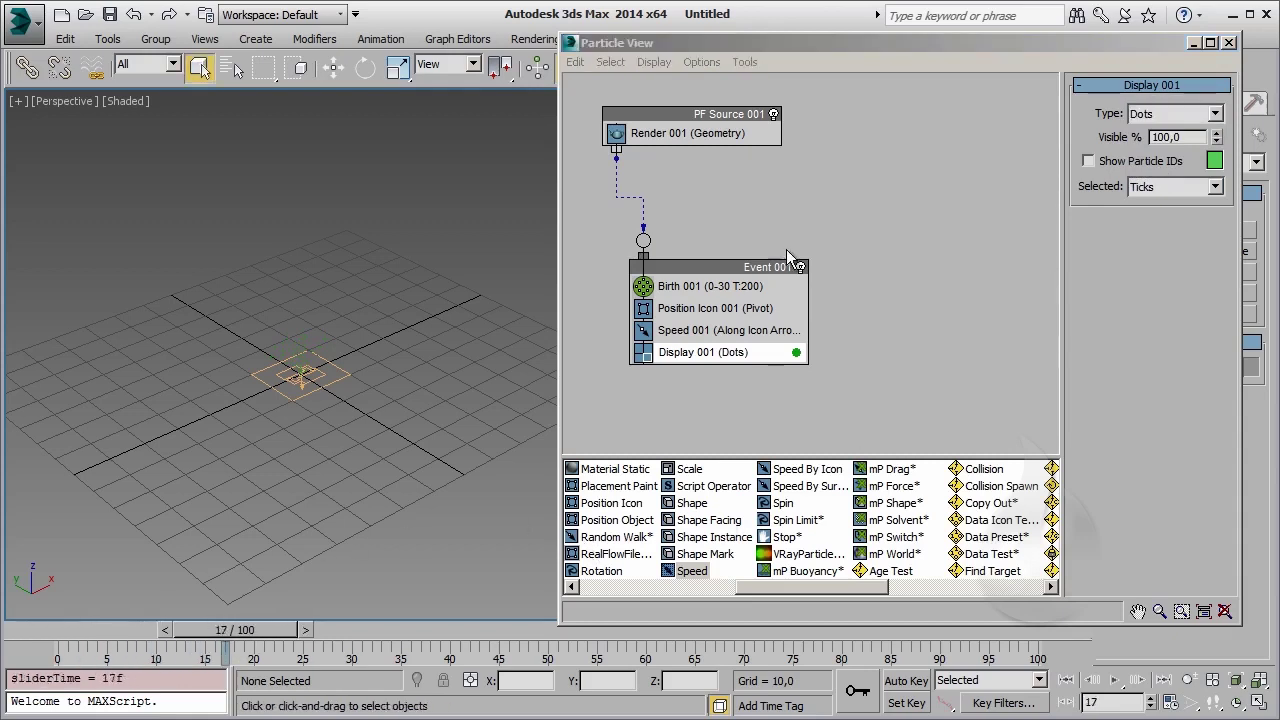
Lower Speed 001's divergence to 5
left_click(700, 310)
left_click(742, 331)
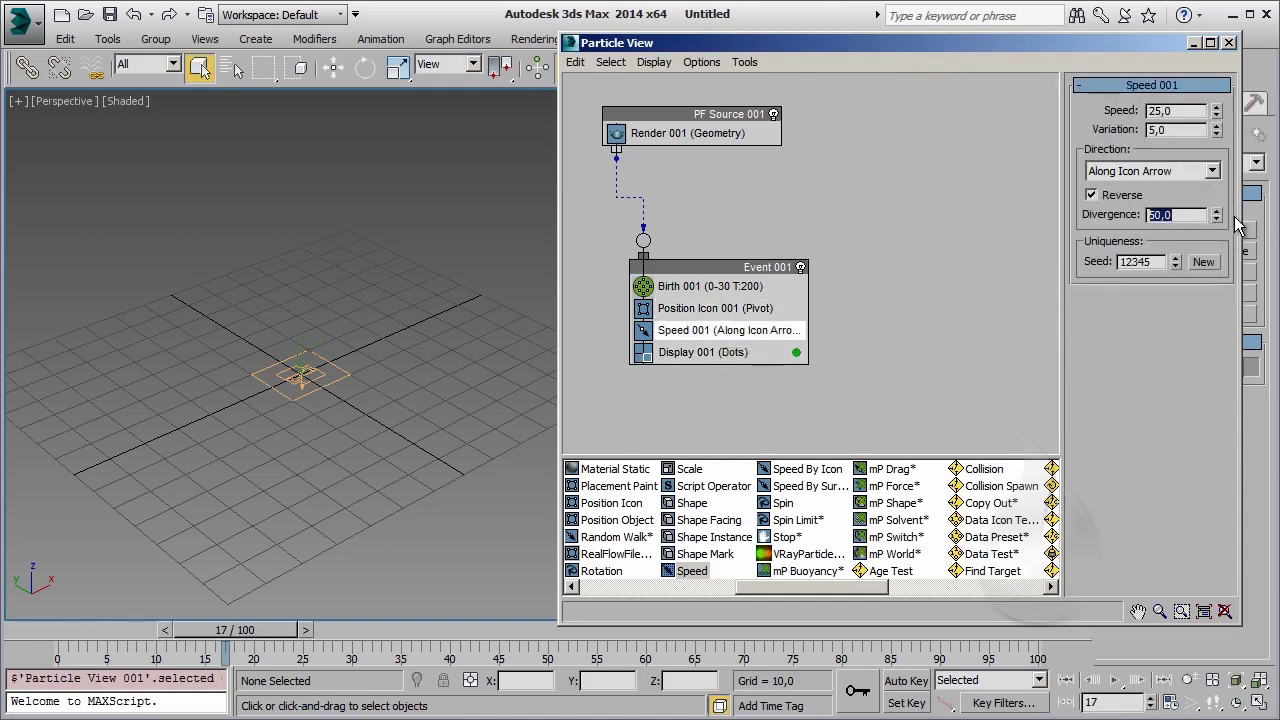
type("5")
key("Return")
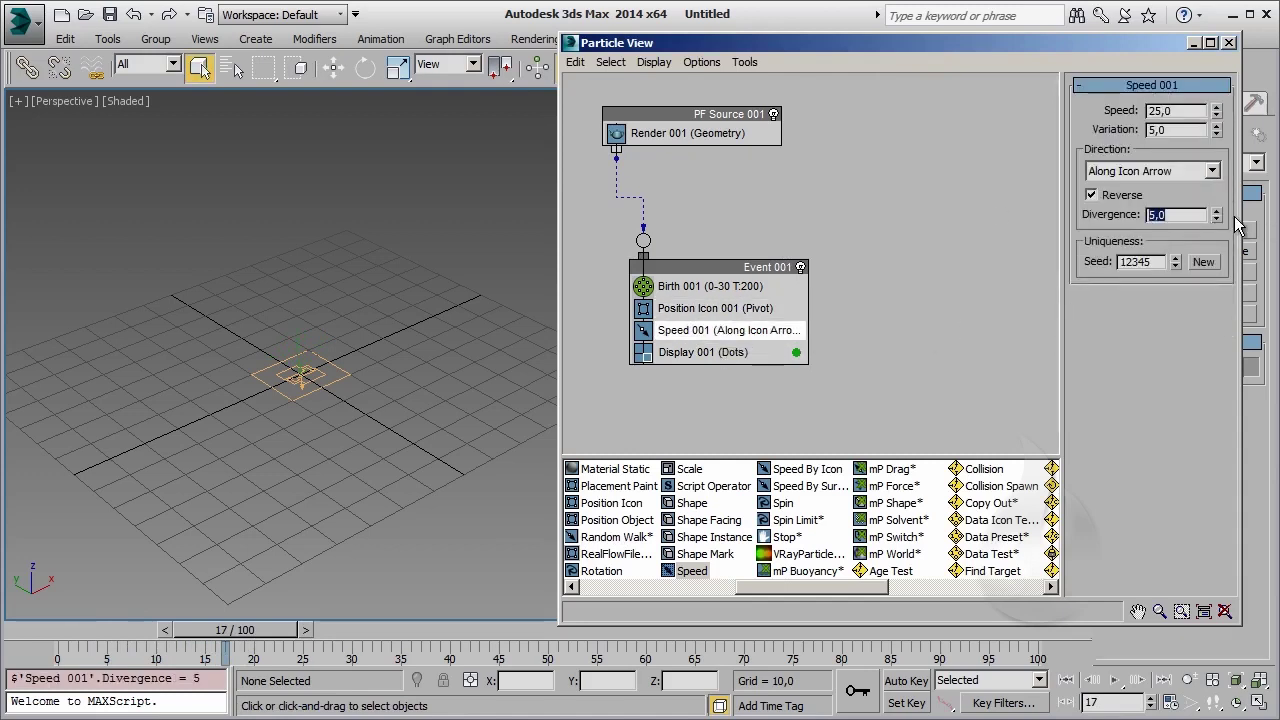
left_click(705, 286)
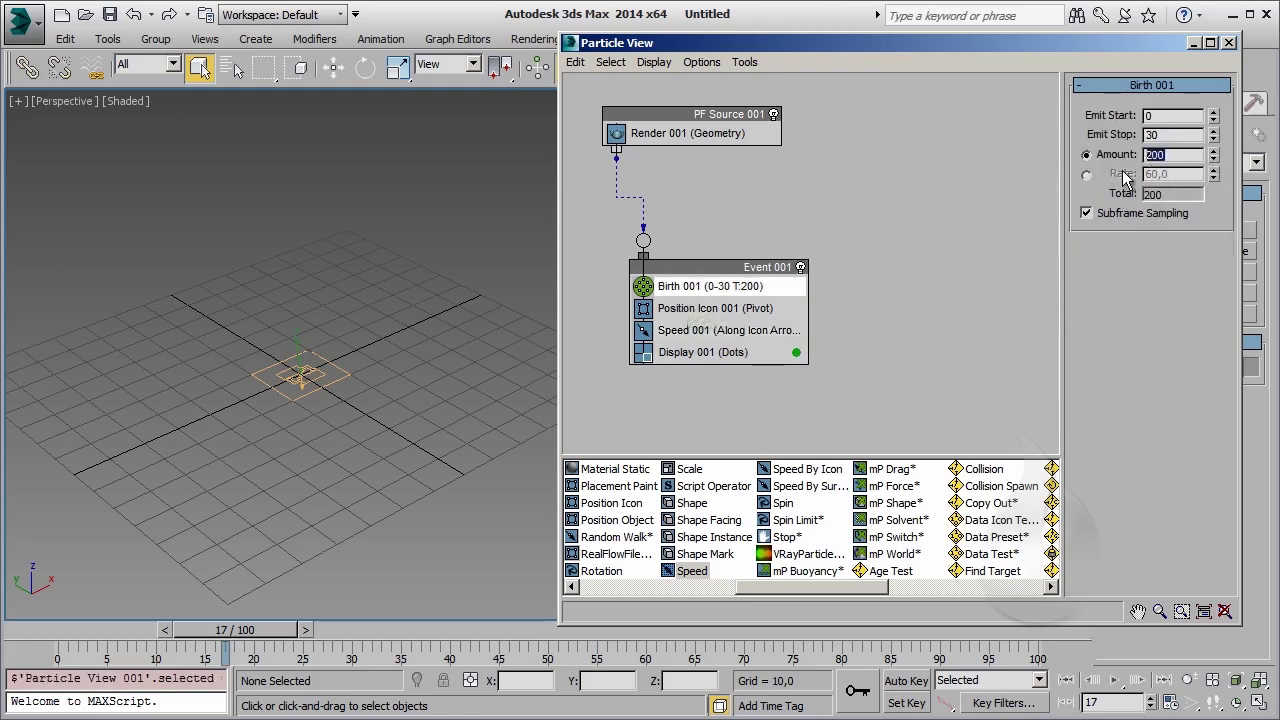
Switch Birth 001 to a per-second rate of 200
left_click(1086, 174)
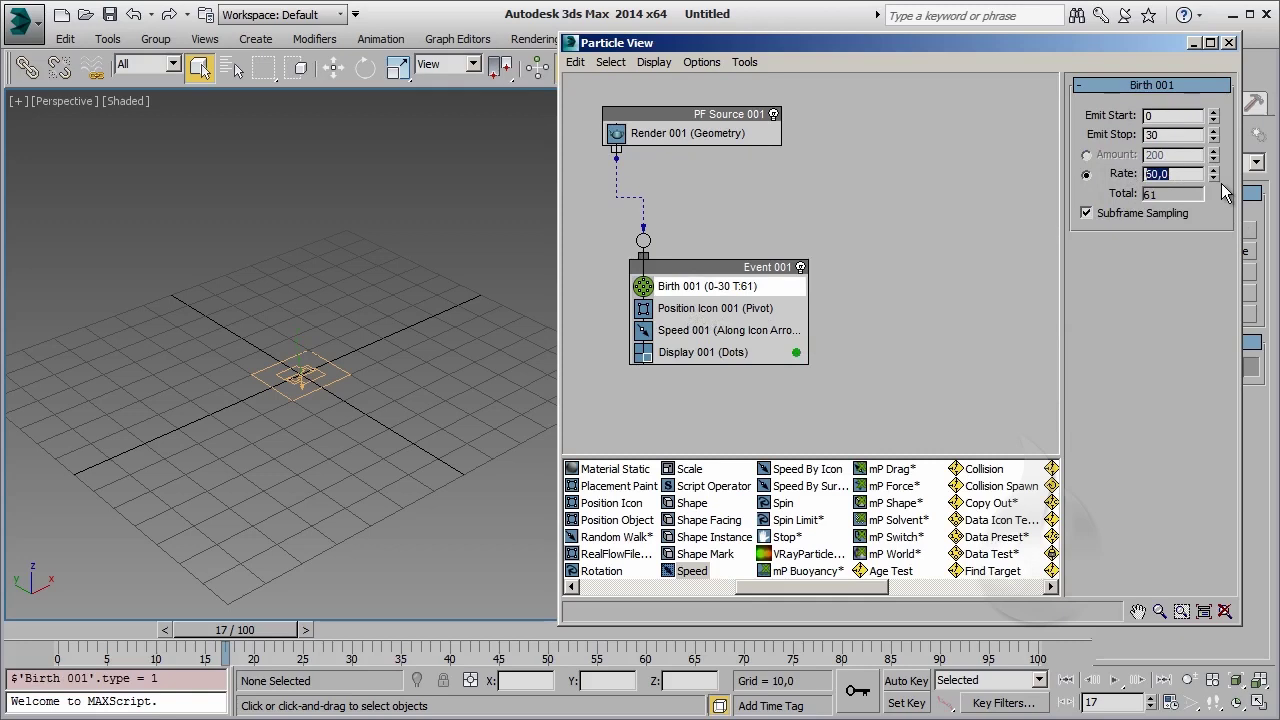
type("150")
key("Return")
type("200")
key("Return")
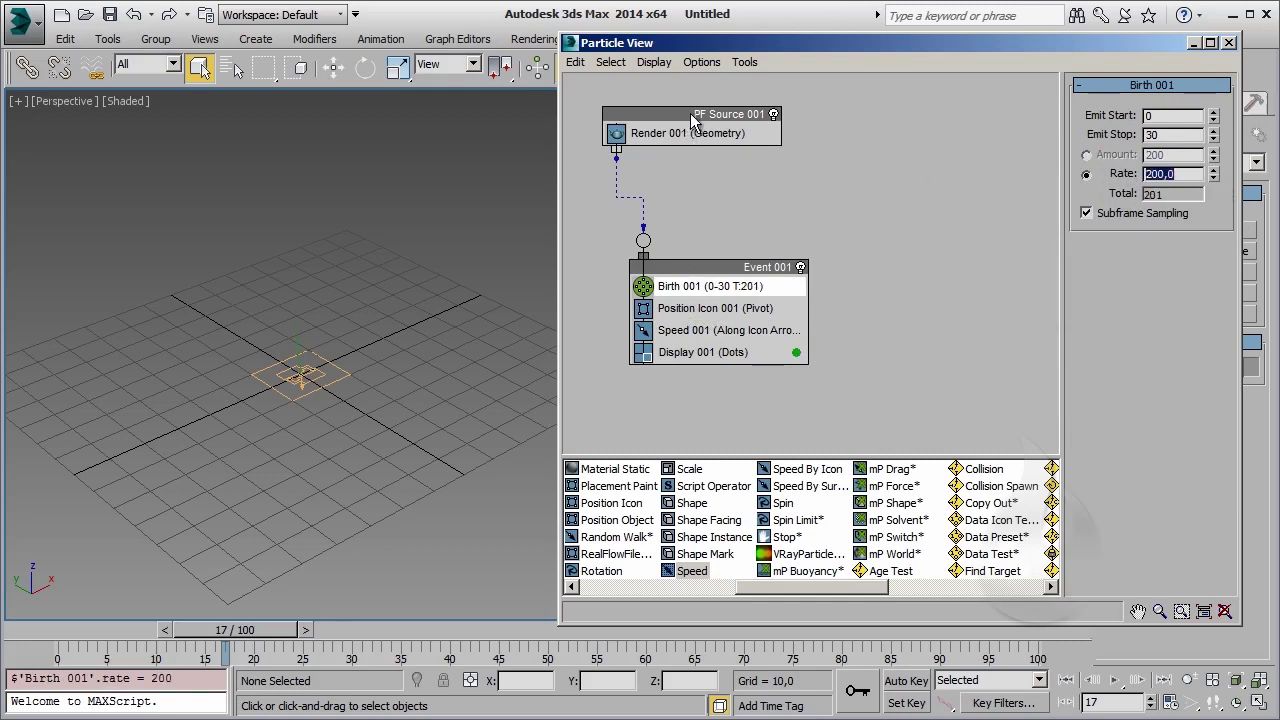
left_click(693, 122)
left_click_drag(1188, 192, 1088, 194)
type("1")
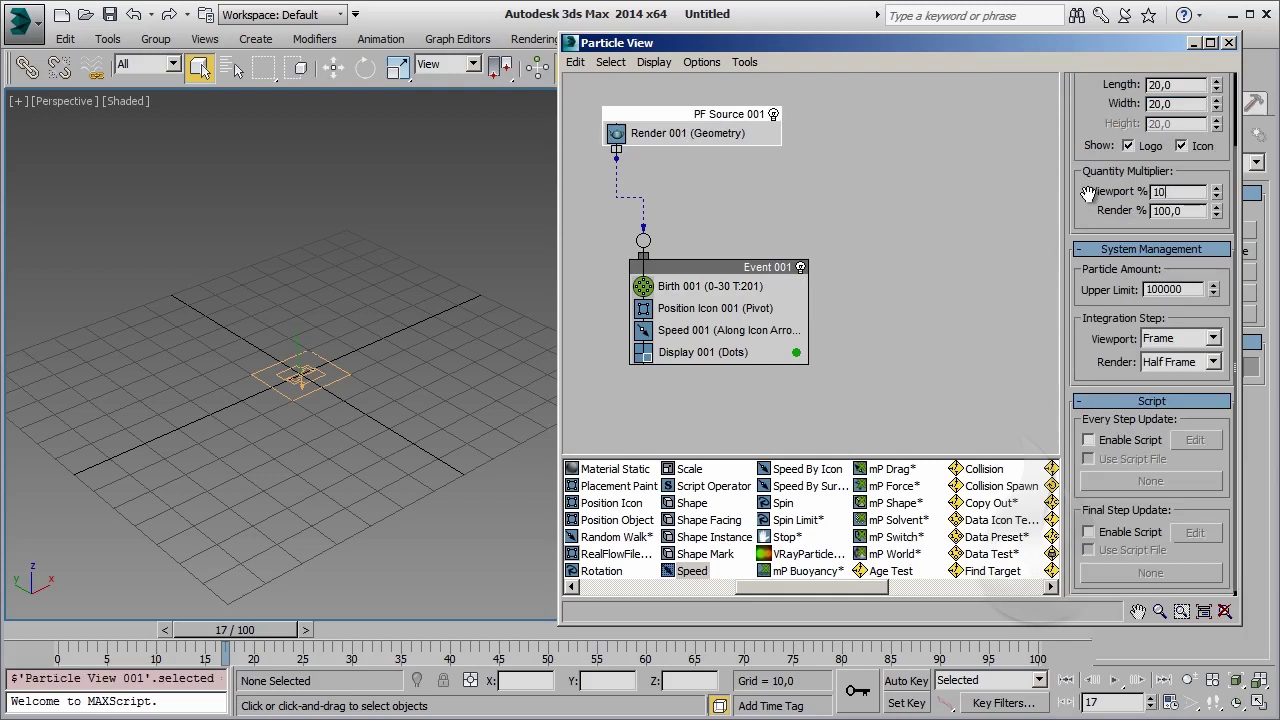
type("0")
key("Return")
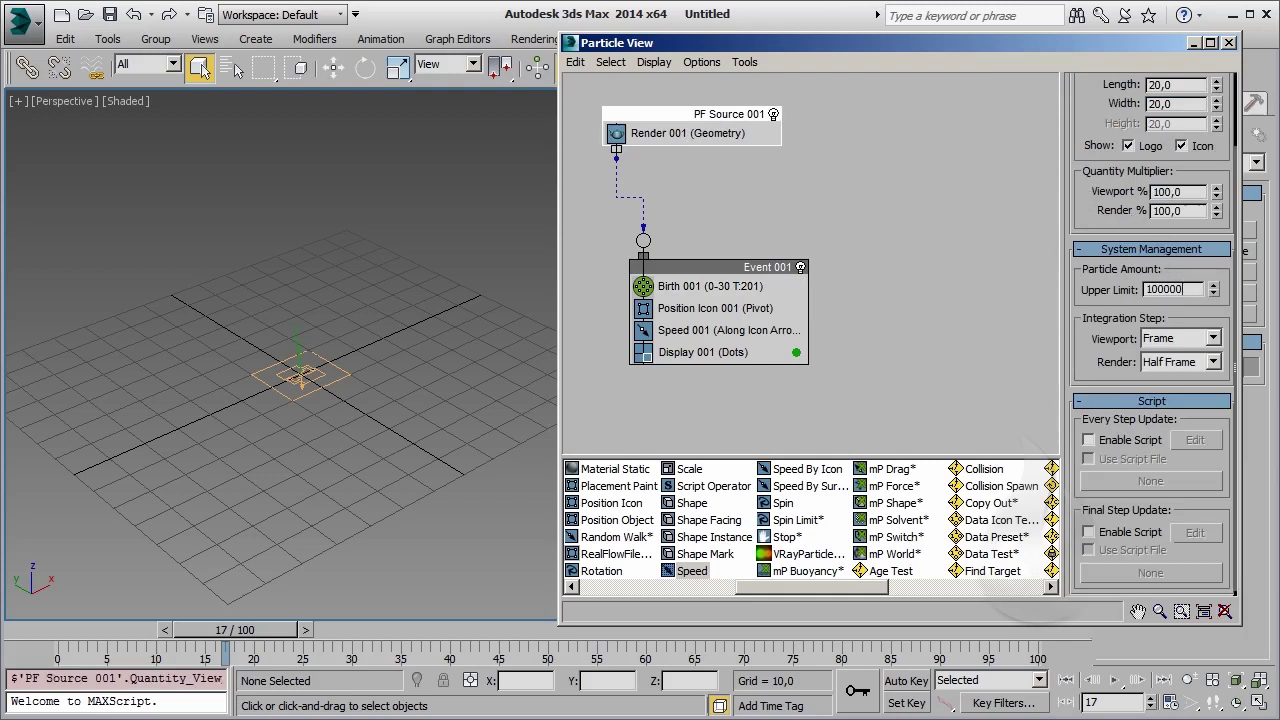
type("0000")
key("Return")
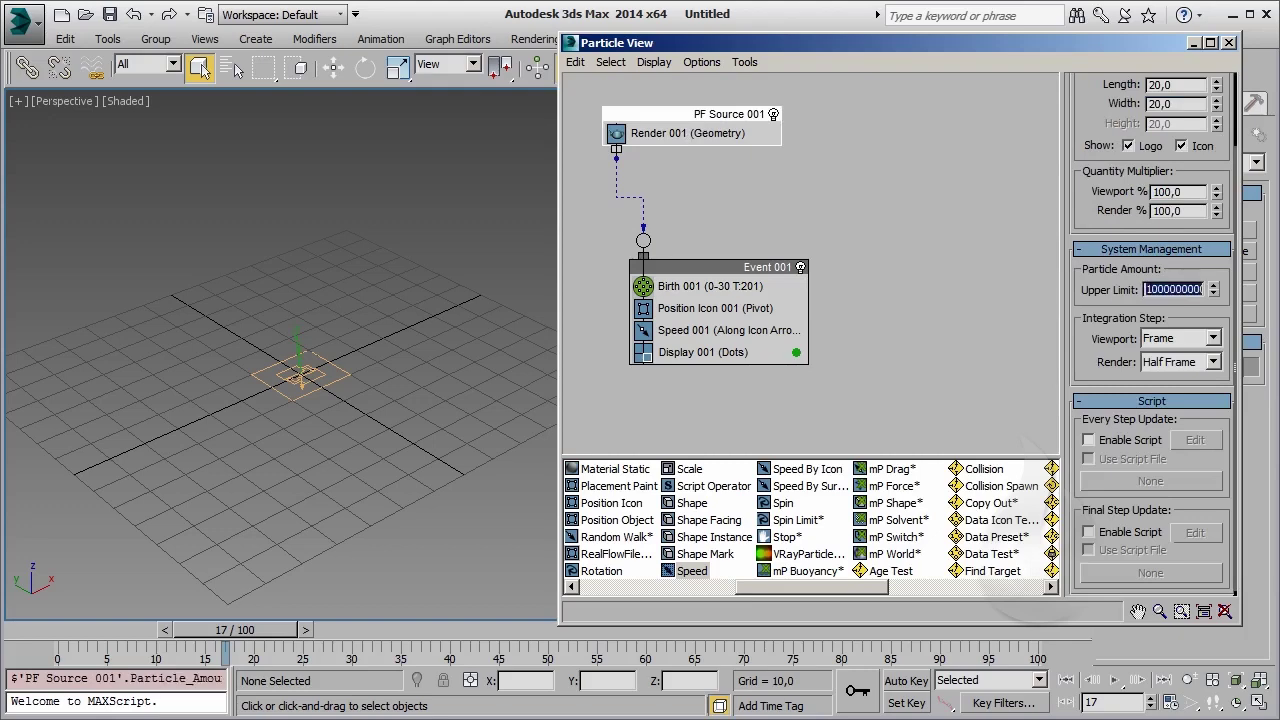
left_click(717, 285)
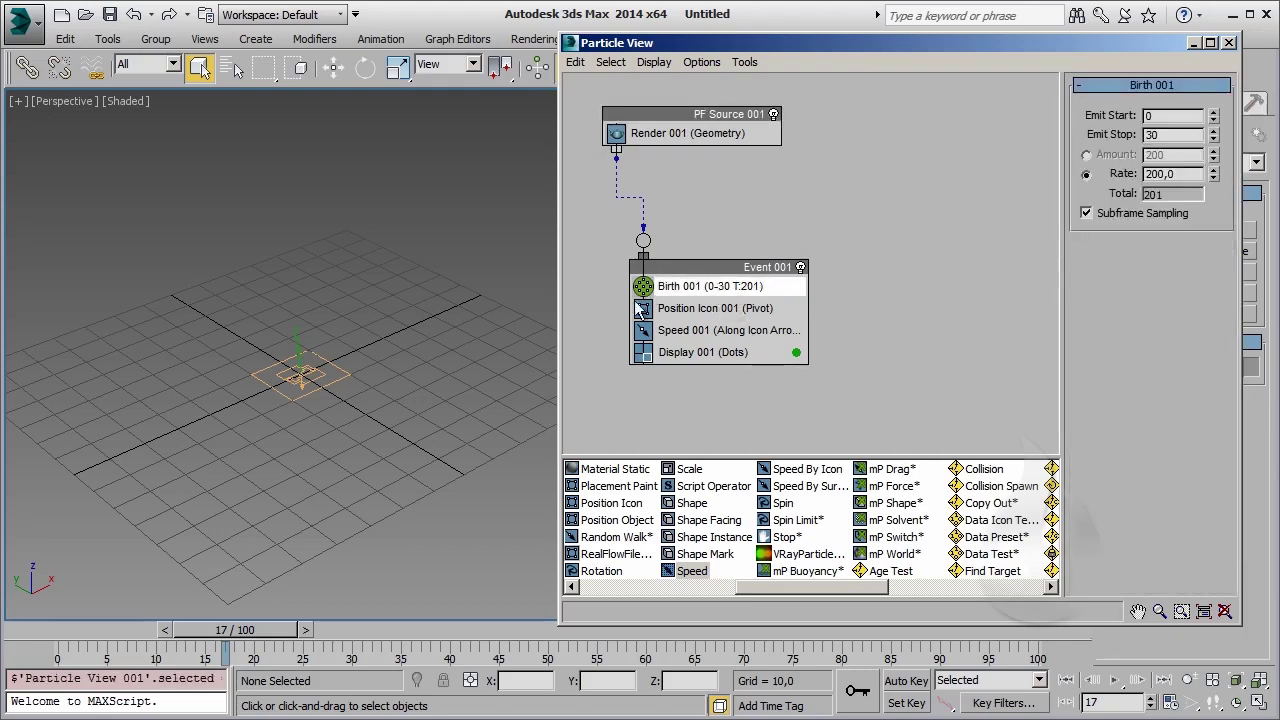
Set Birth 001 Emit Stop to 50 and replay the emission on the timeline
mouse_move(271, 258)
middle_mouse_down()
mouse_move(266, 420)
mouse_move(341, 386)
middle_mouse_up()
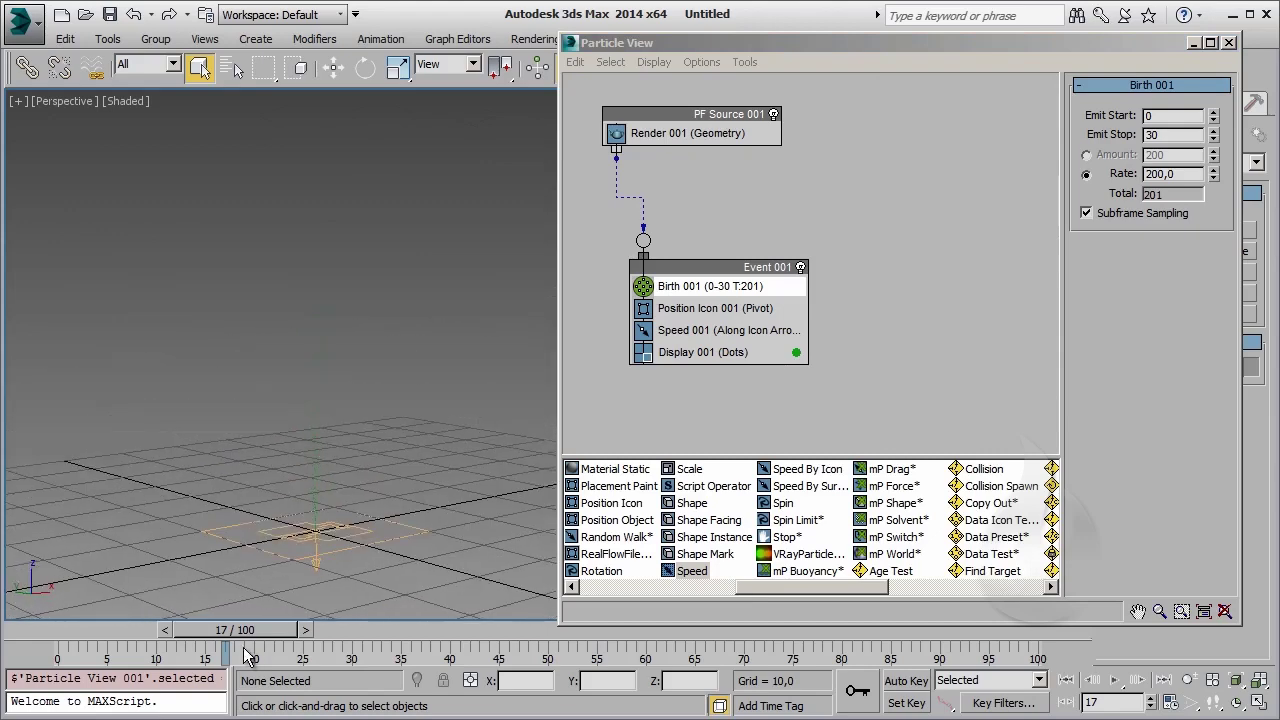
left_click_drag(80, 630, 645, 628)
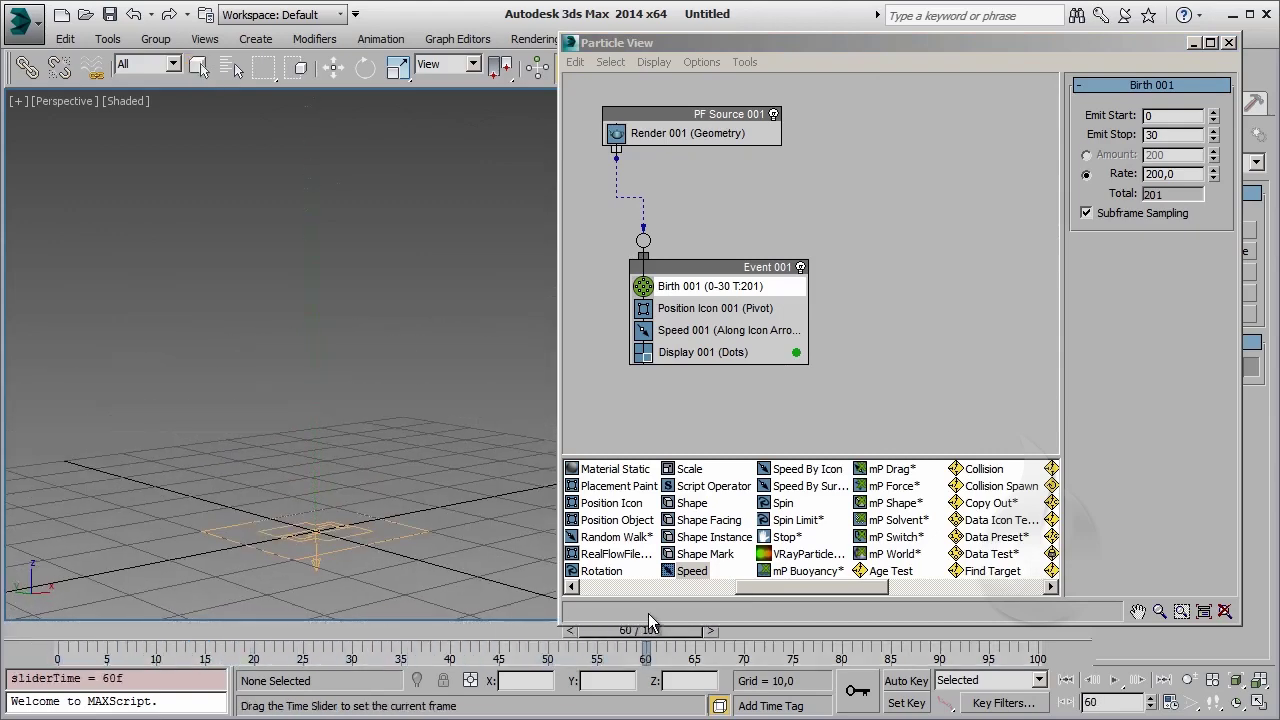
middle_click_drag(291, 458, 337, 318, "alt")
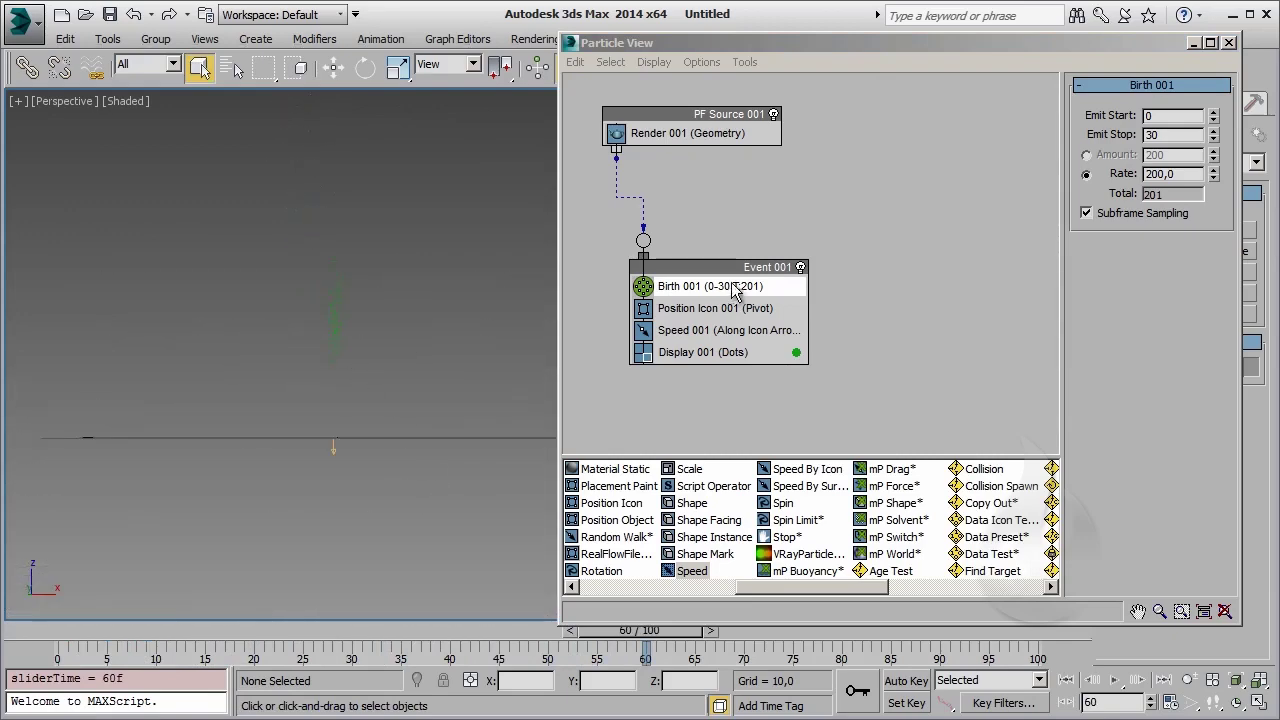
left_click(1180, 135)
type("50")
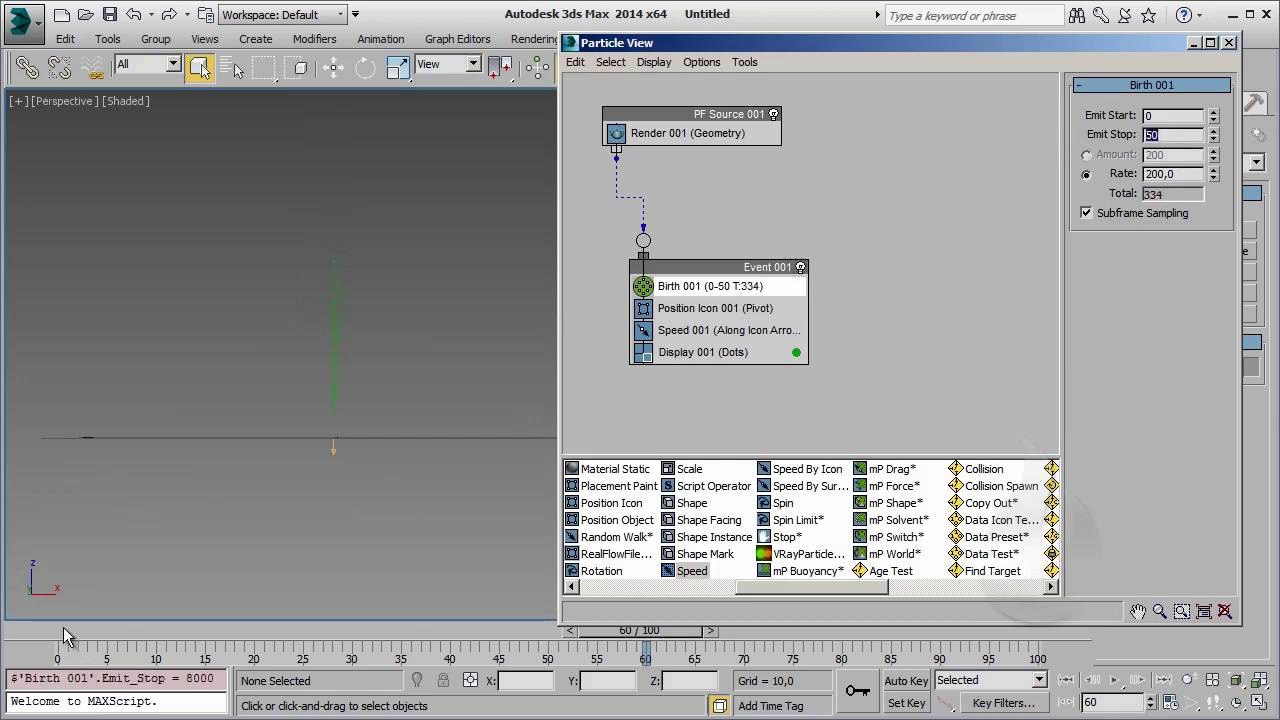
left_click_drag(78, 632, 617, 640)
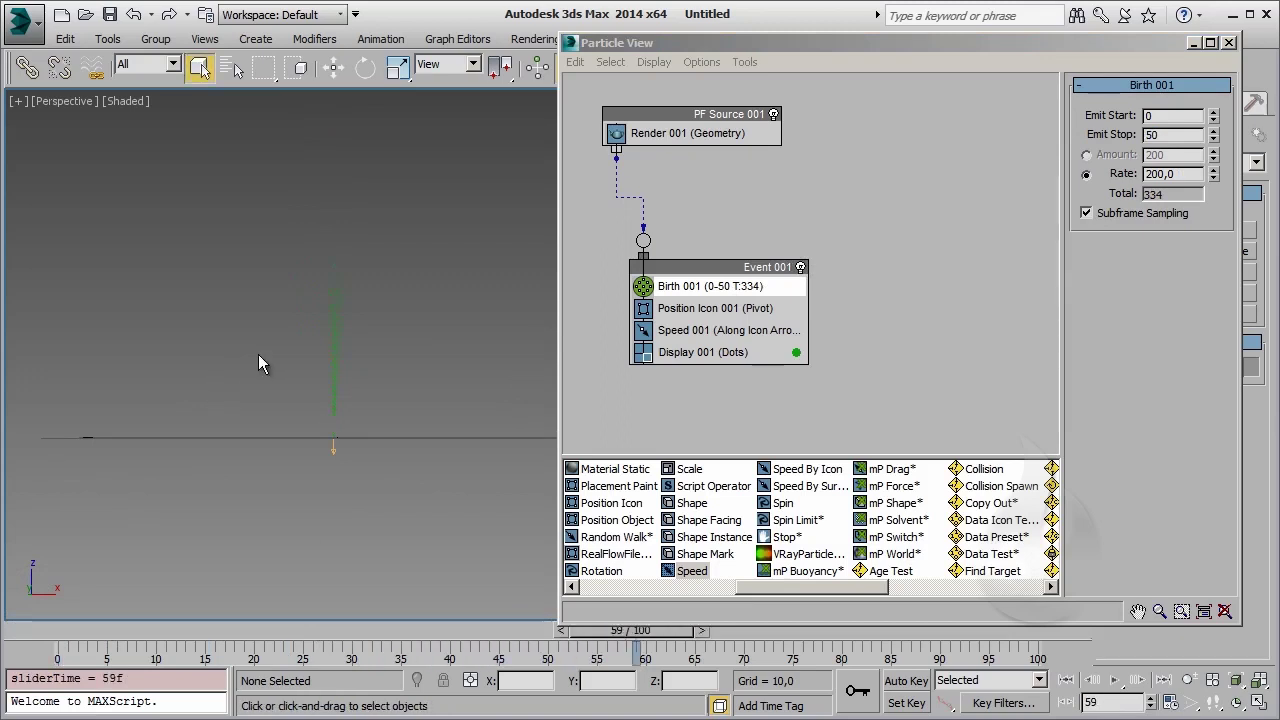
Add a Find Target operator to the canvas as new Event 002
middle_click_drag(258, 354, 343, 341, "alt")
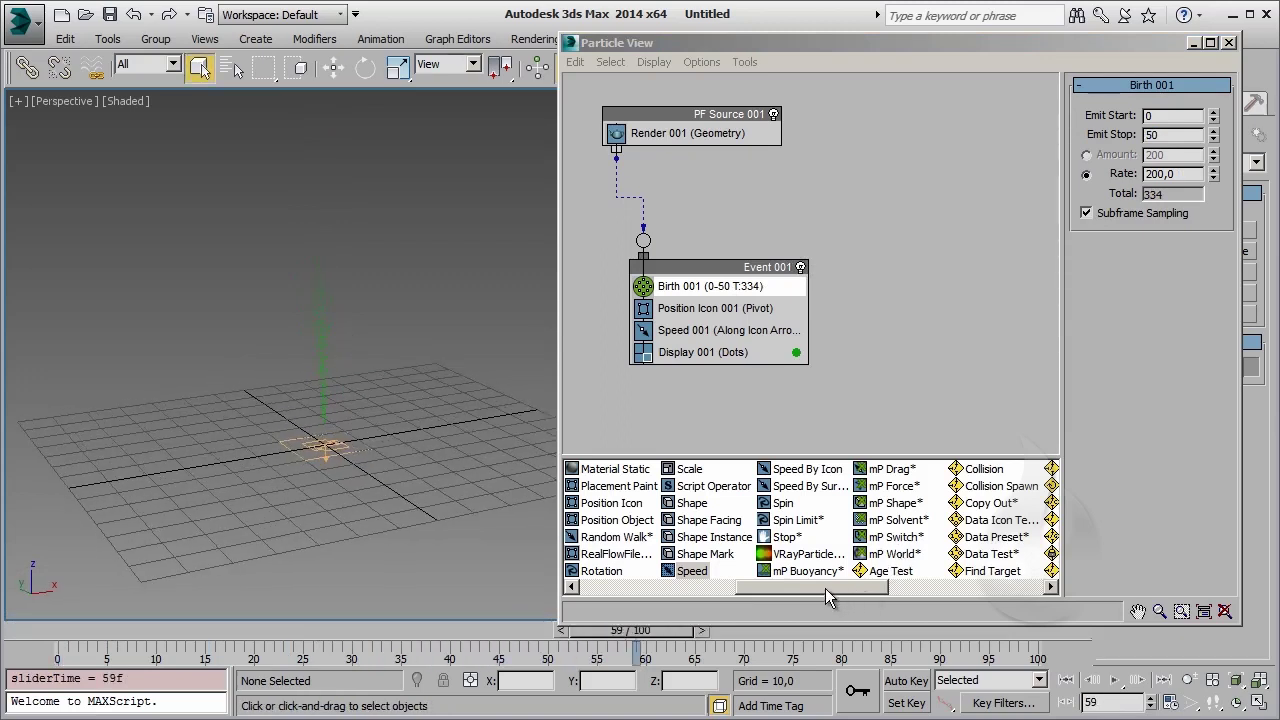
left_click_drag(825, 588, 902, 588)
left_click_drag(705, 571, 831, 222)
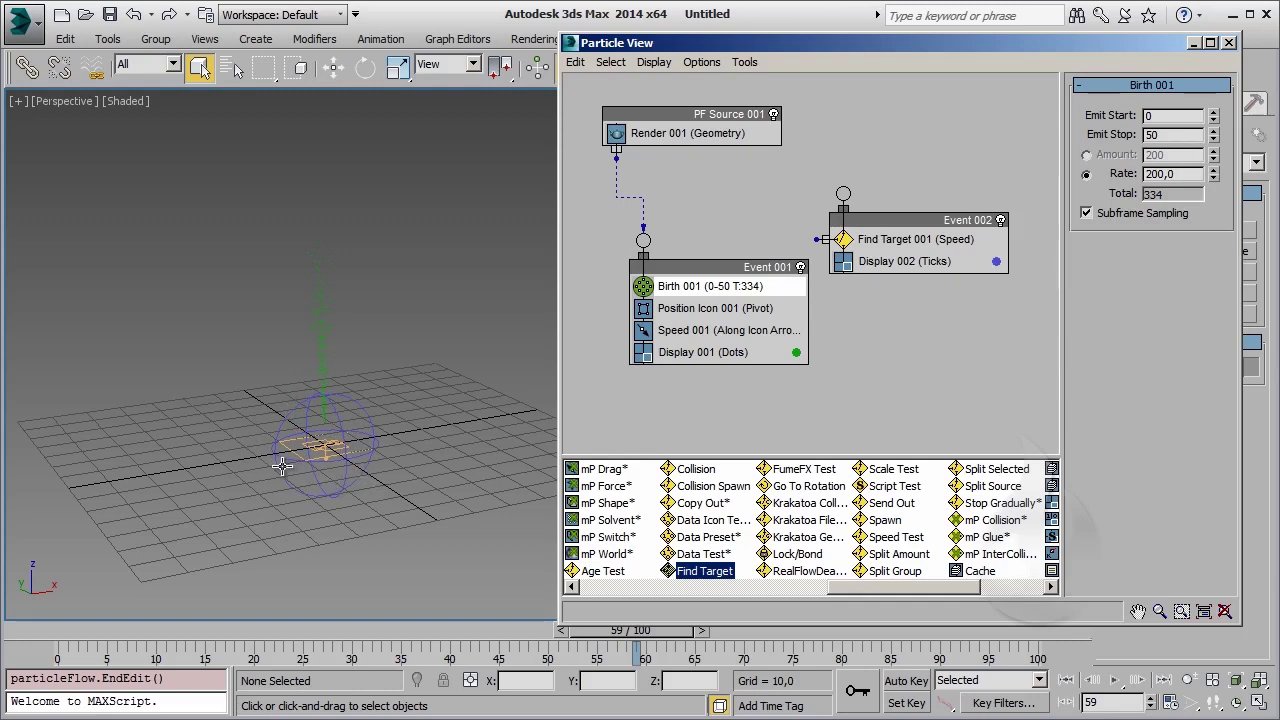
Inspect Find Target 001 (Control By Speed, speed 300) and select its icon in the viewport
left_click(890, 240)
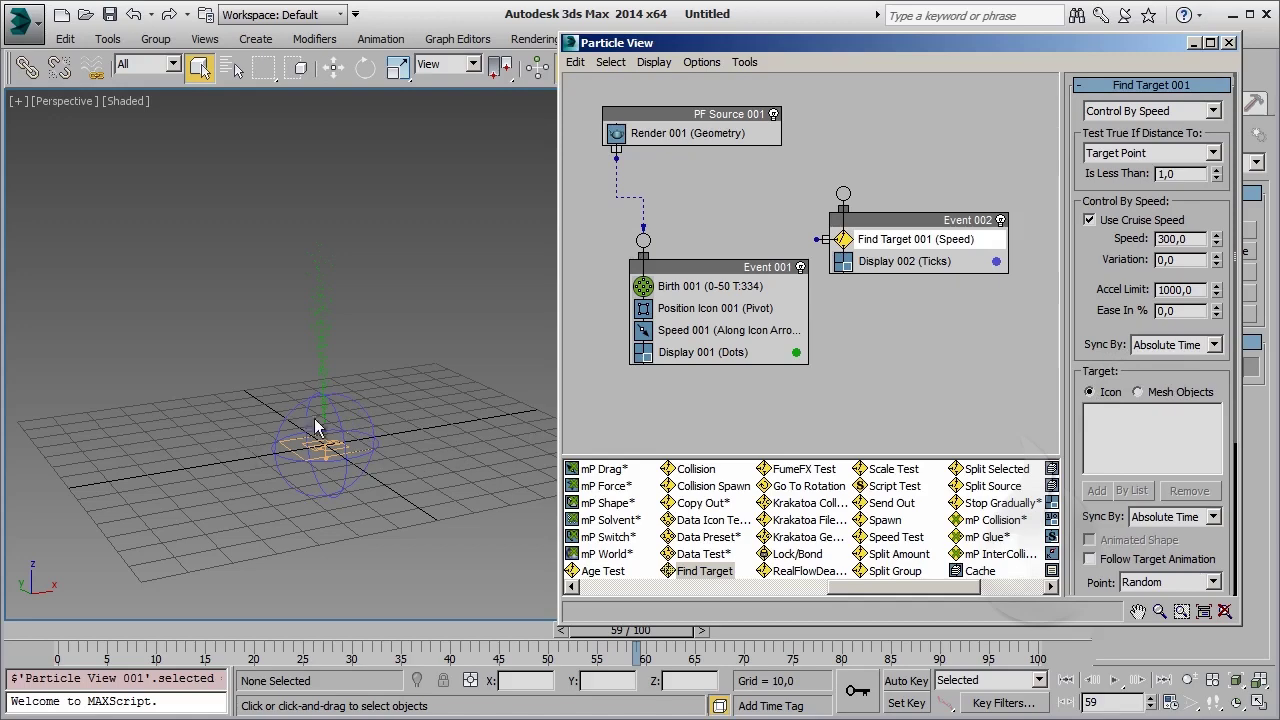
left_click(316, 427)
middle_click_drag(316, 427, 333, 368, "alt")
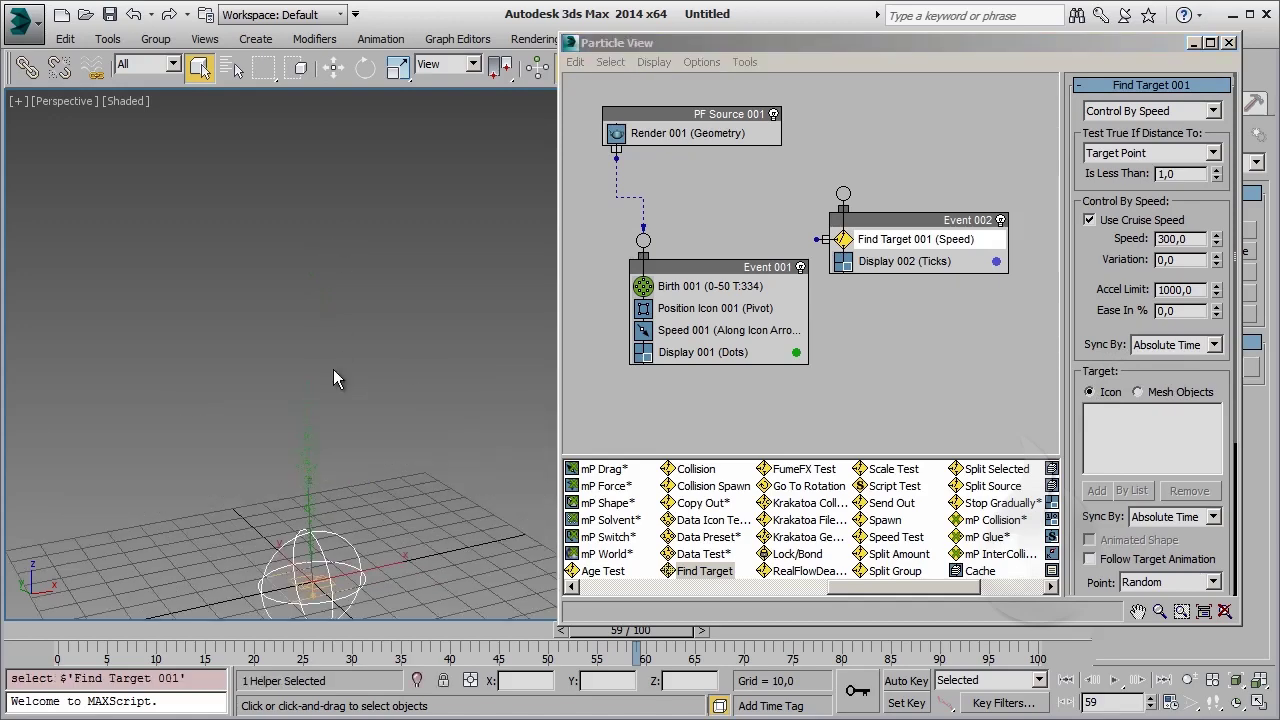
Move the Find Target icon up in Z above the emitter
scroll(333, 378, "down", 3)
key("w")
mouse_move(350, 410)
left_mouse_down()
mouse_move(351, 308)
mouse_move(491, 304)
left_mouse_up()
left_click(457, 410)
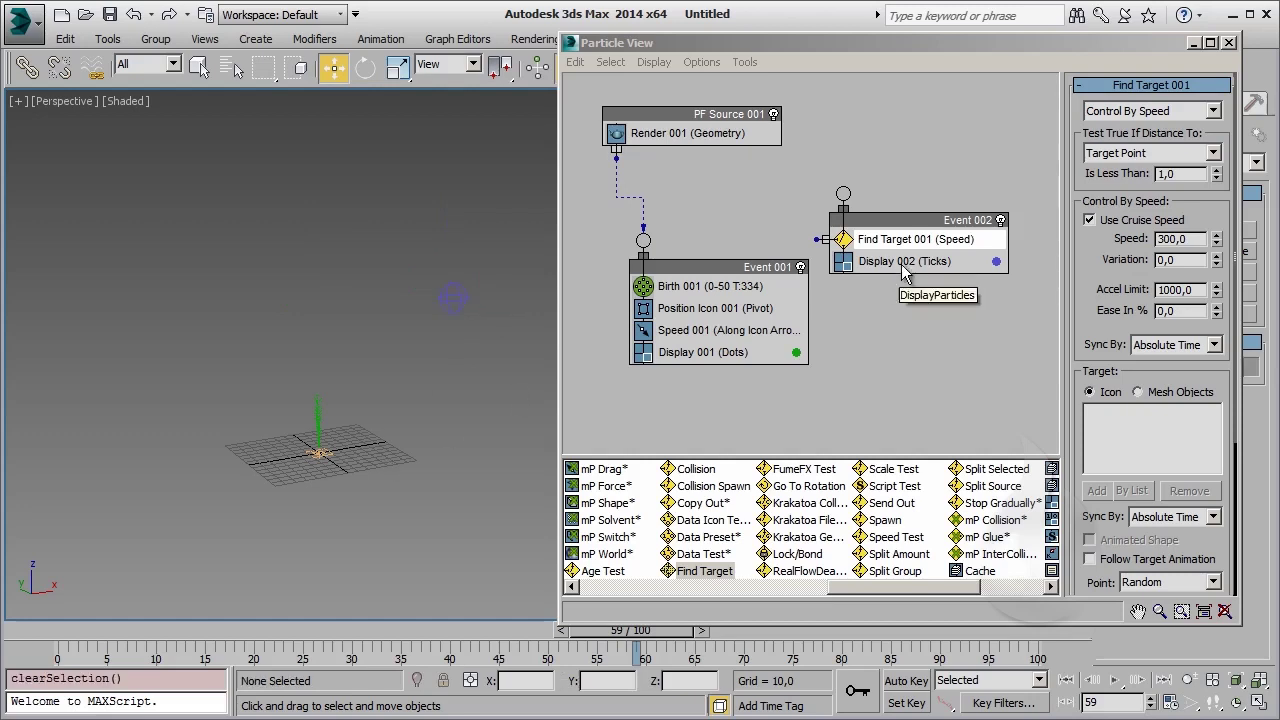
Move Find Target 001 into Event 001 between Speed 001 and Display 001
left_click_drag(900, 240, 700, 345)
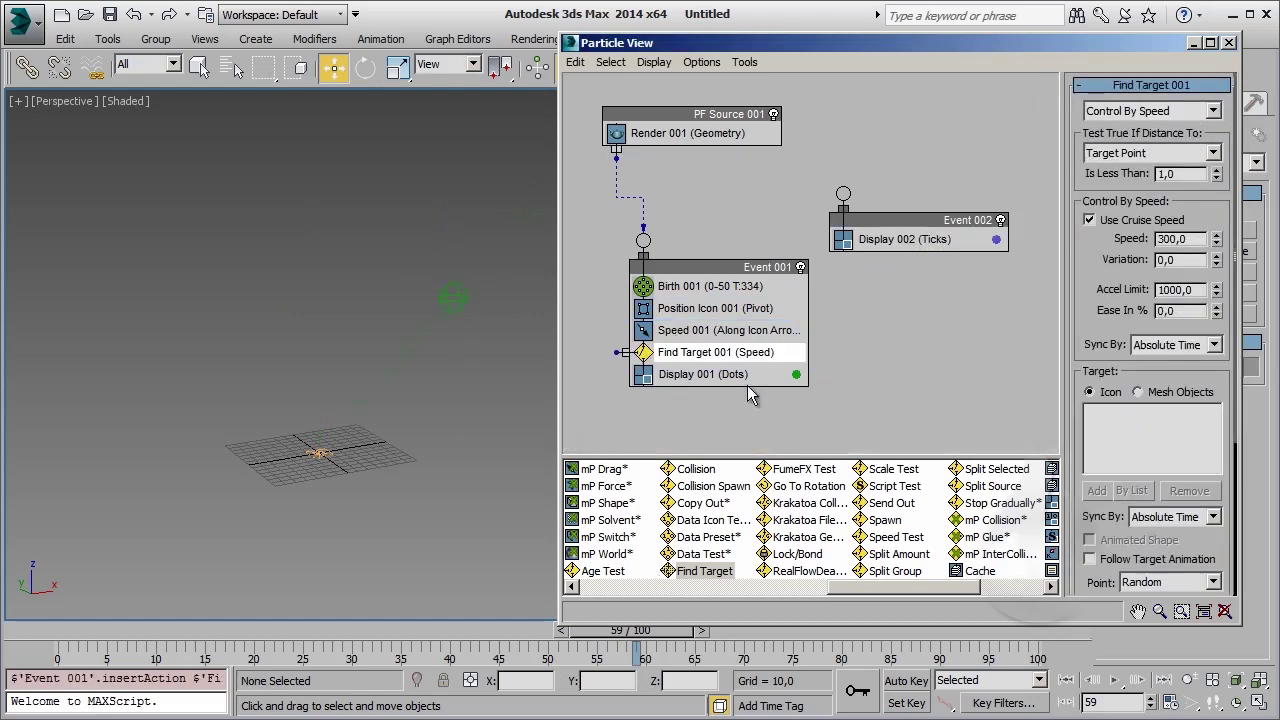
middle_click_drag(425, 341, 370, 384)
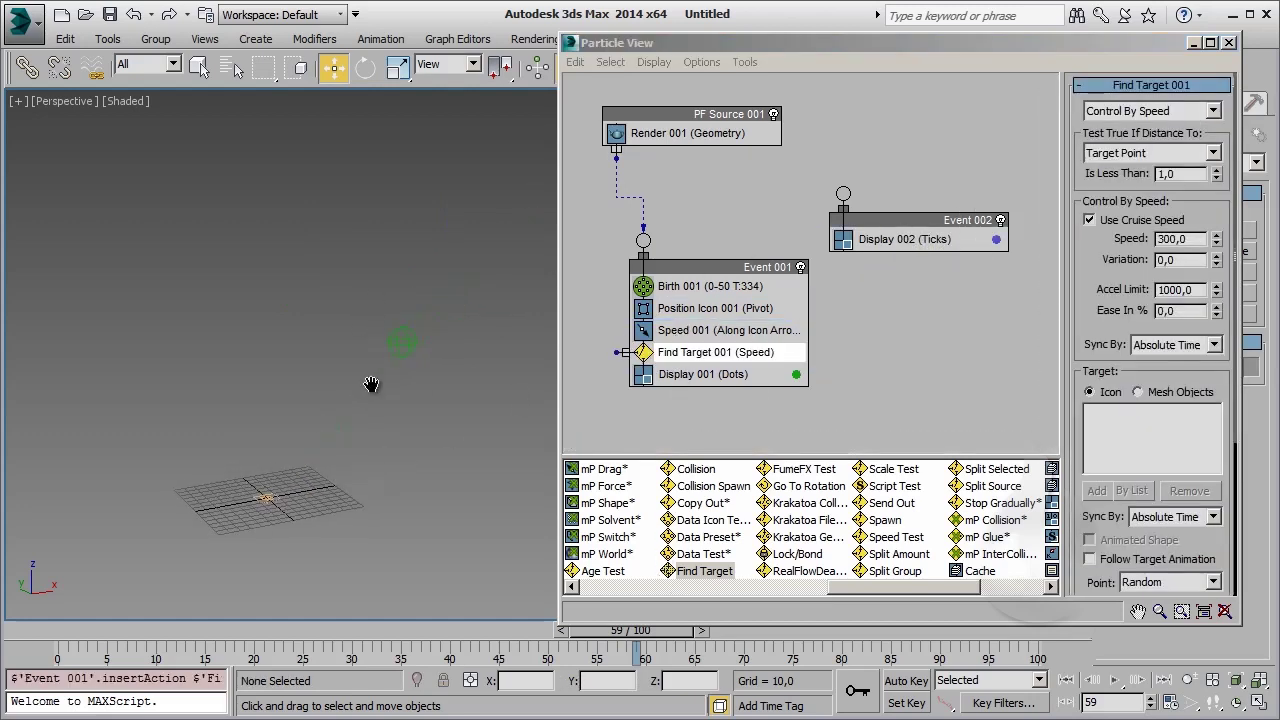
scroll(371, 384, "down", 5)
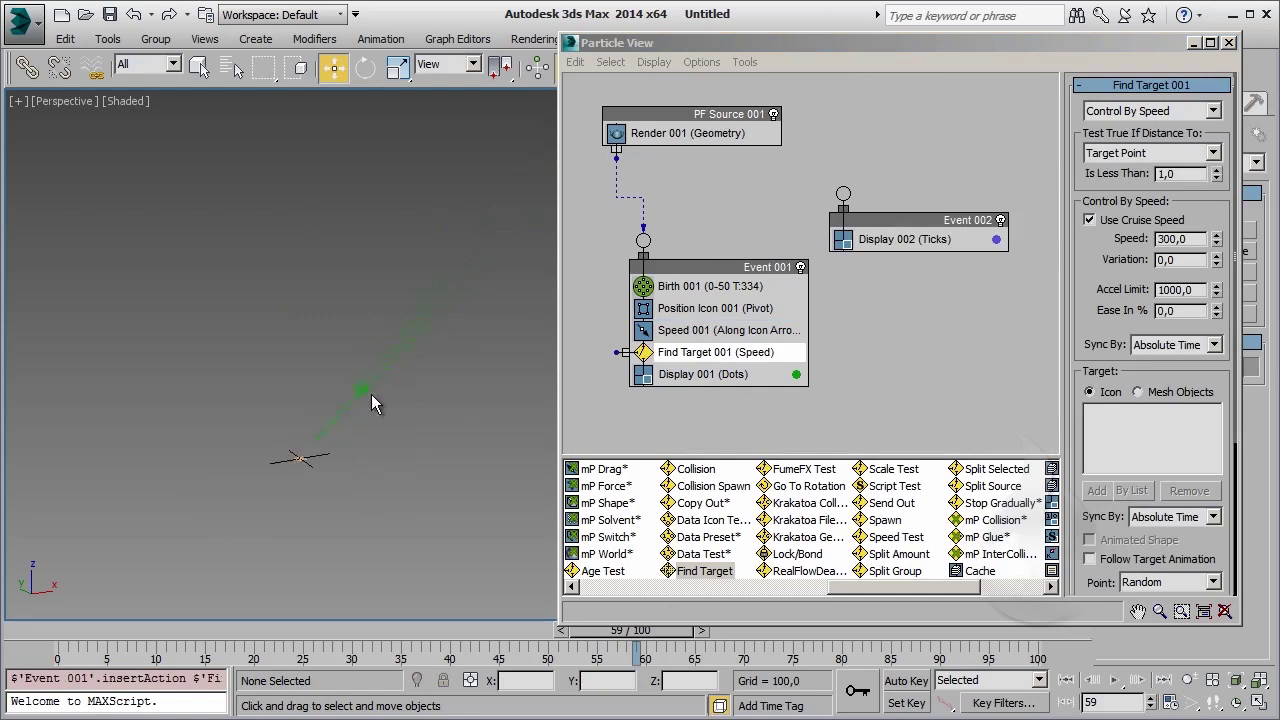
scroll(345, 395, "up", 5)
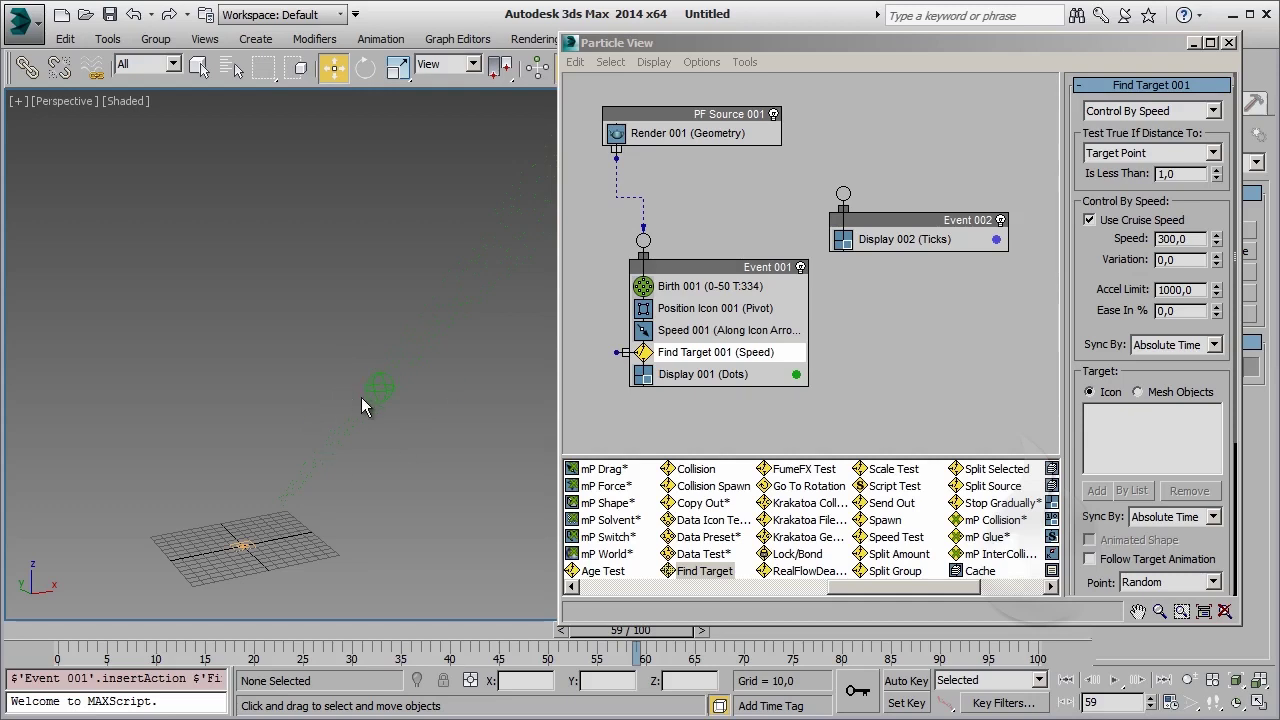
scroll(370, 380, "up", 3)
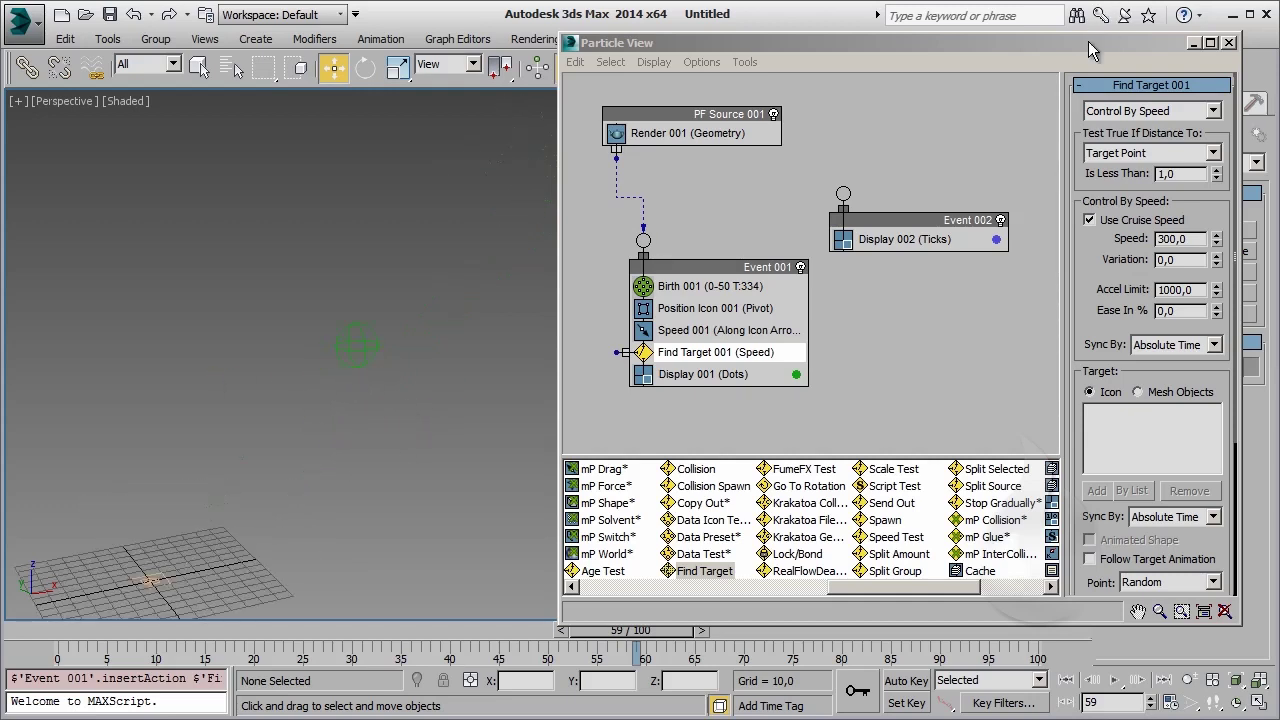
left_click_drag(1096, 45, 914, 54)
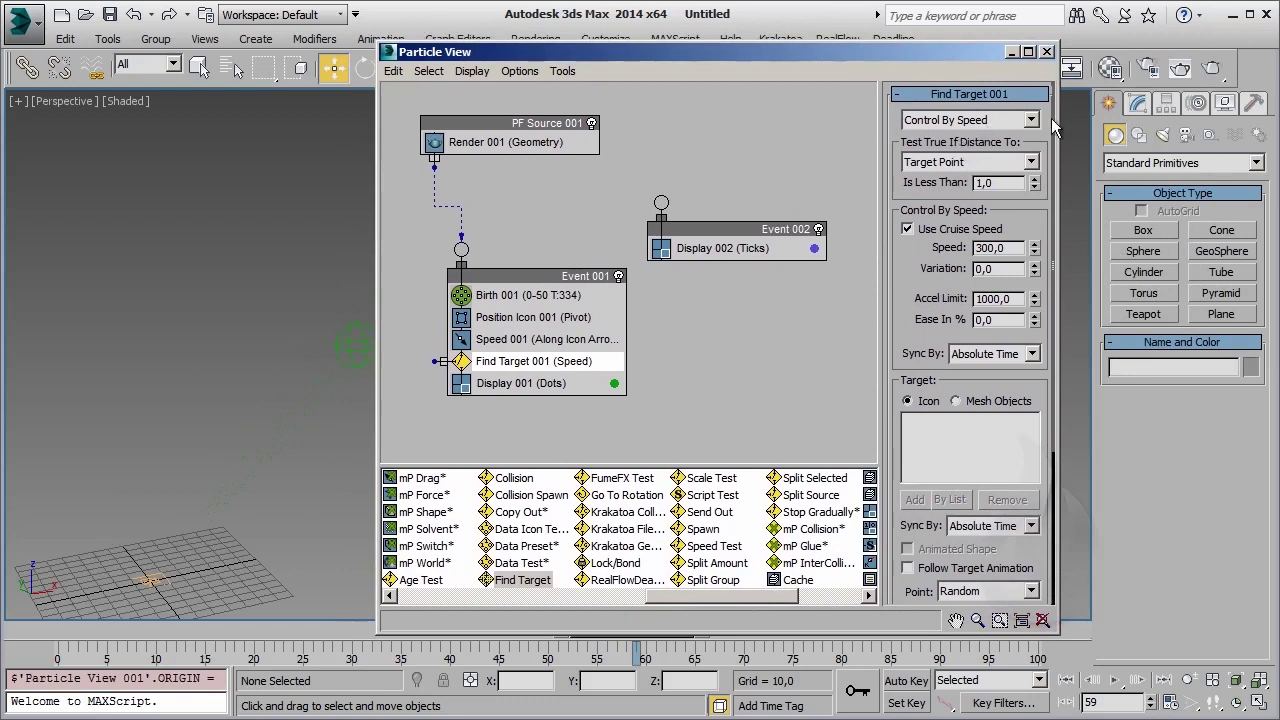
Try Control By Time and No Control in Find Target 001, then return to Control By Speed
left_click(1026, 121)
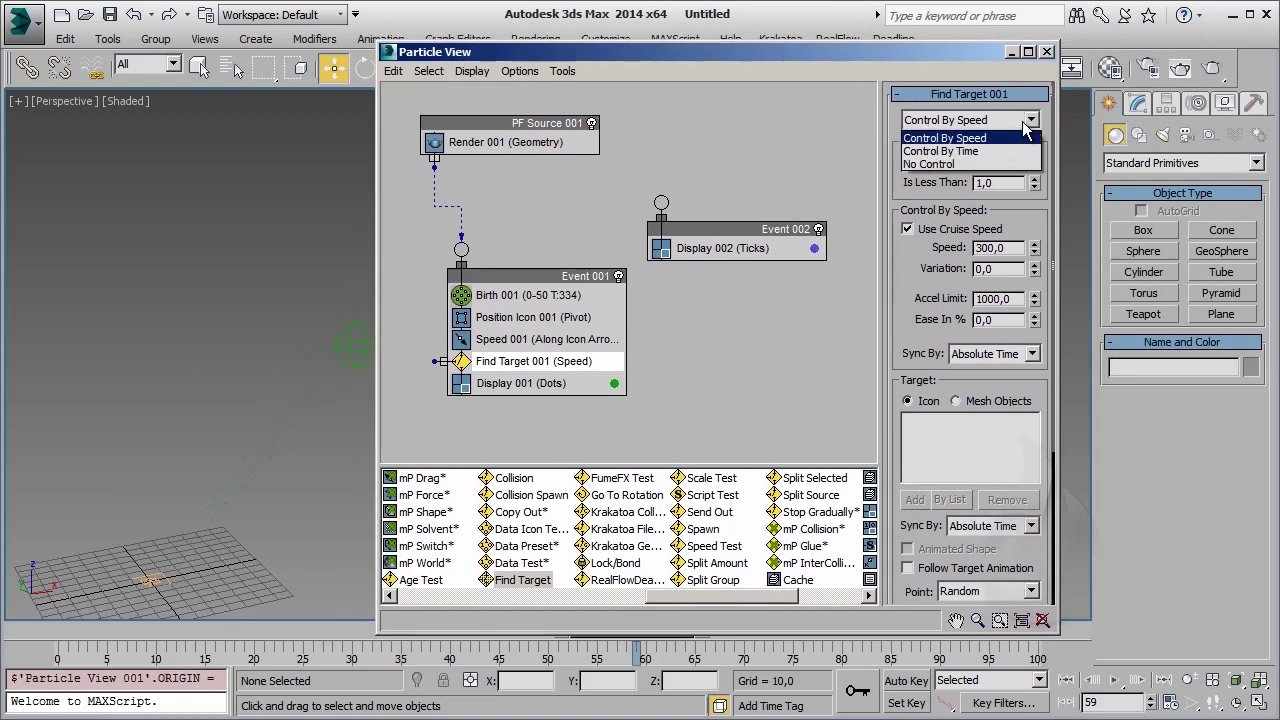
left_click(1006, 151)
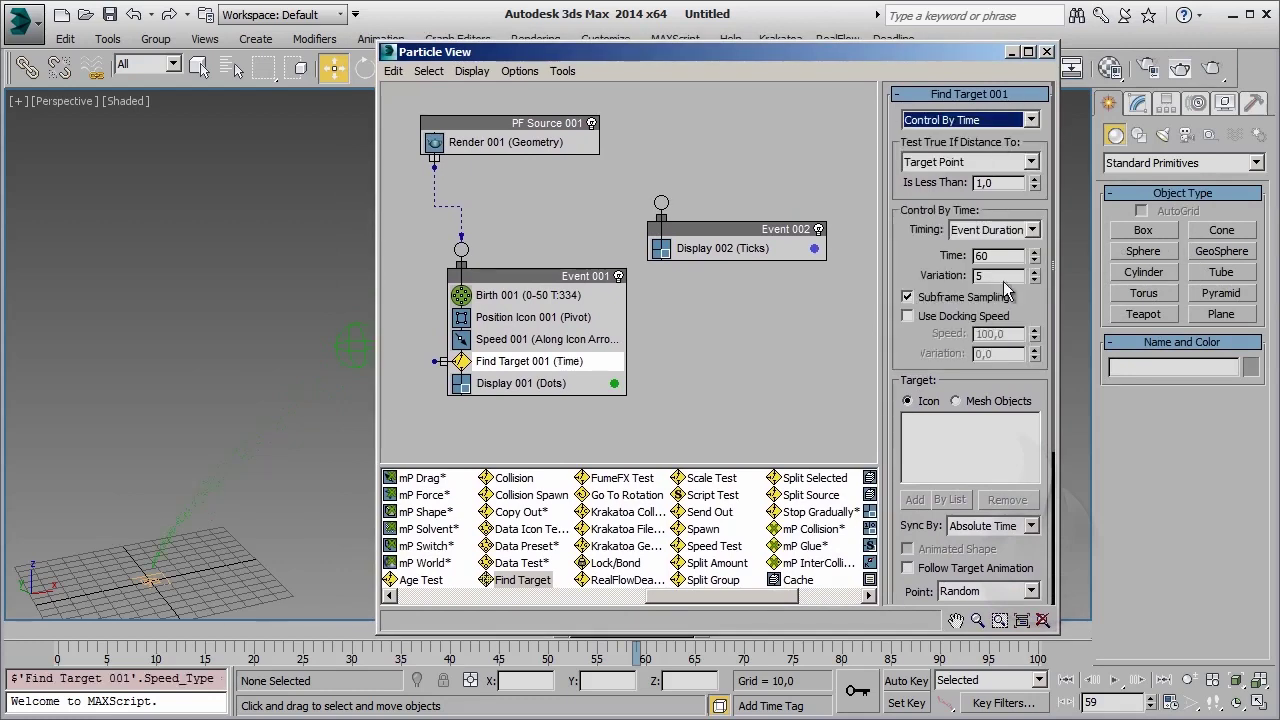
left_click(1022, 122)
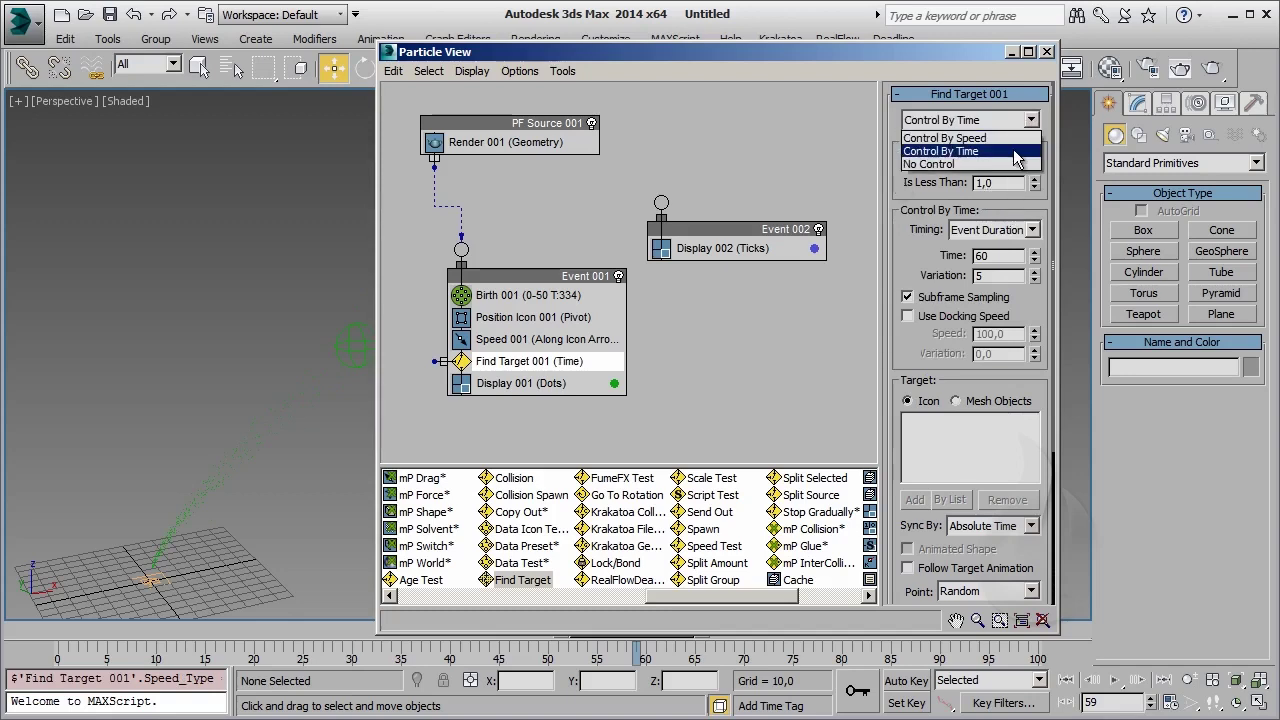
left_click(1034, 164)
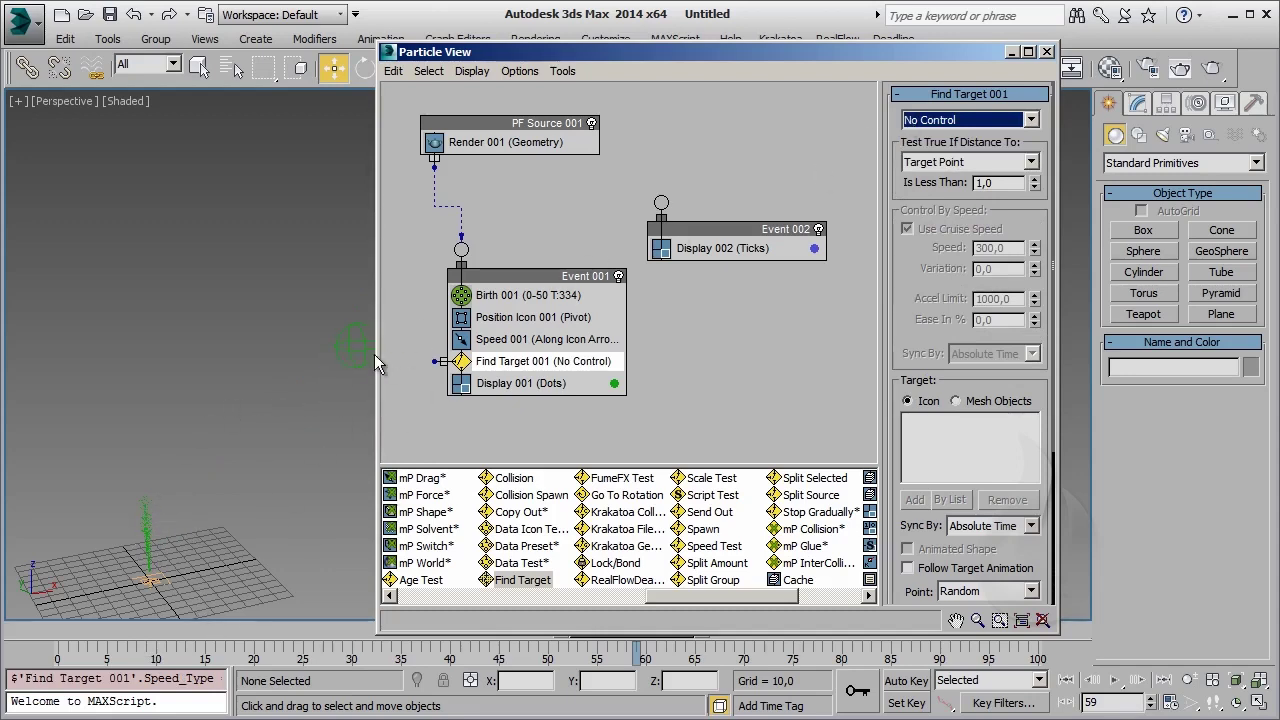
left_click(1006, 122)
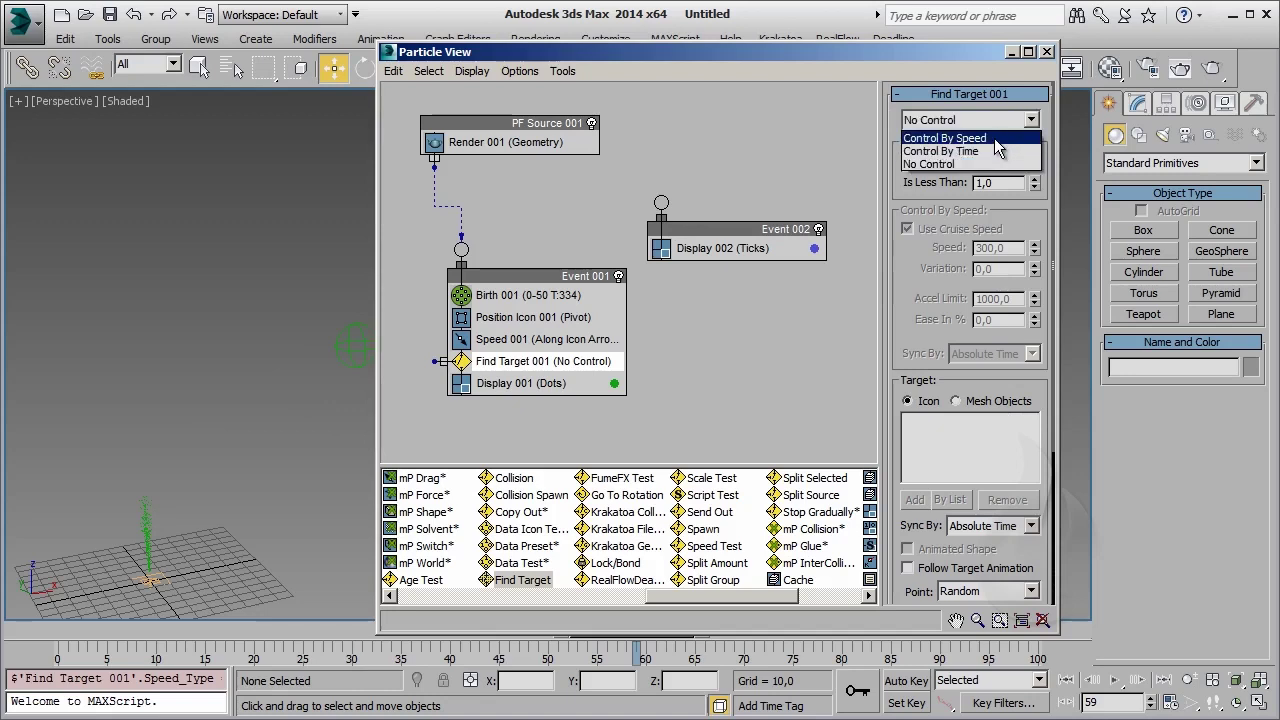
left_click(998, 138)
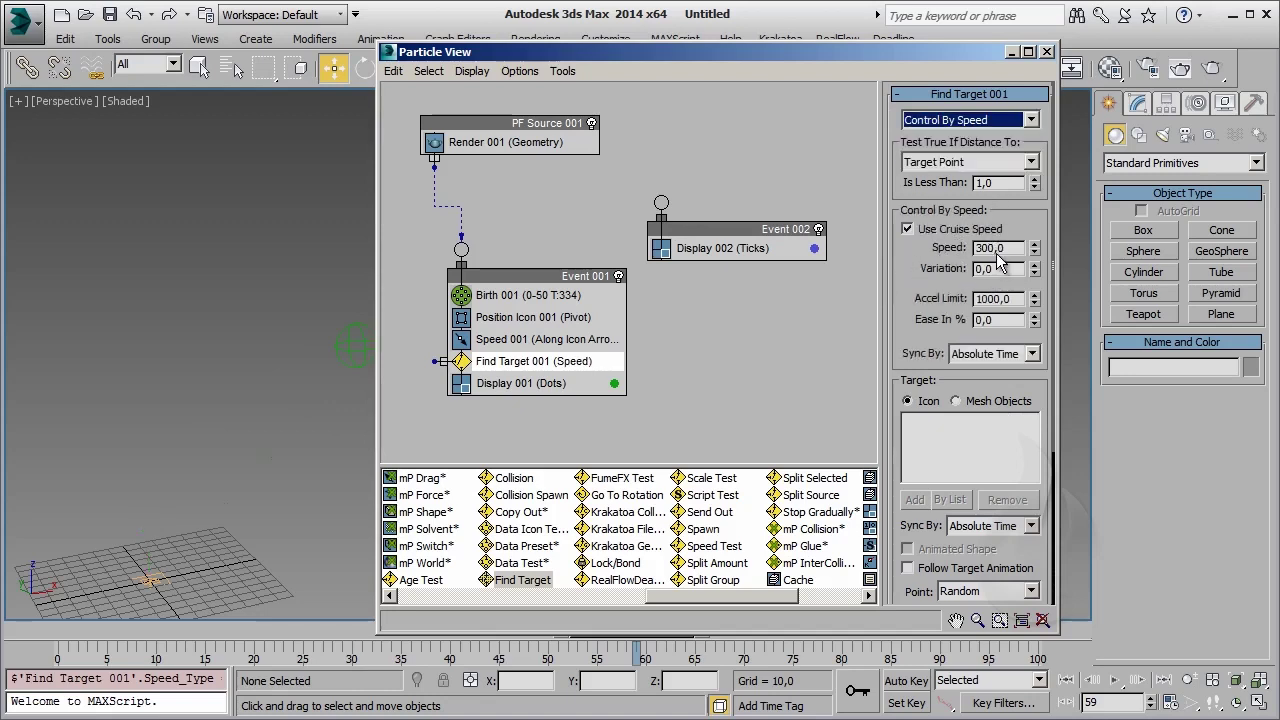
Lower the Find Target speed from 300 to 50 and scrub to frame 100
double_click(998, 248)
type("50")
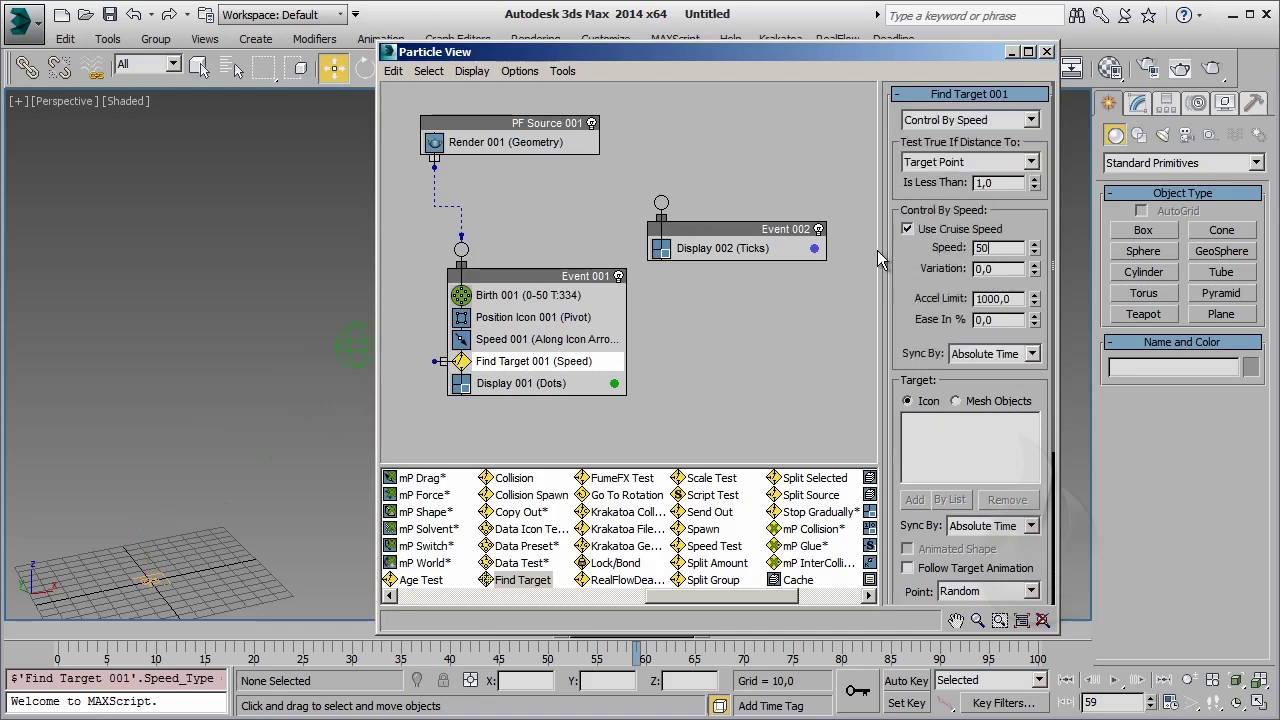
left_click_drag(106, 637, 700, 645)
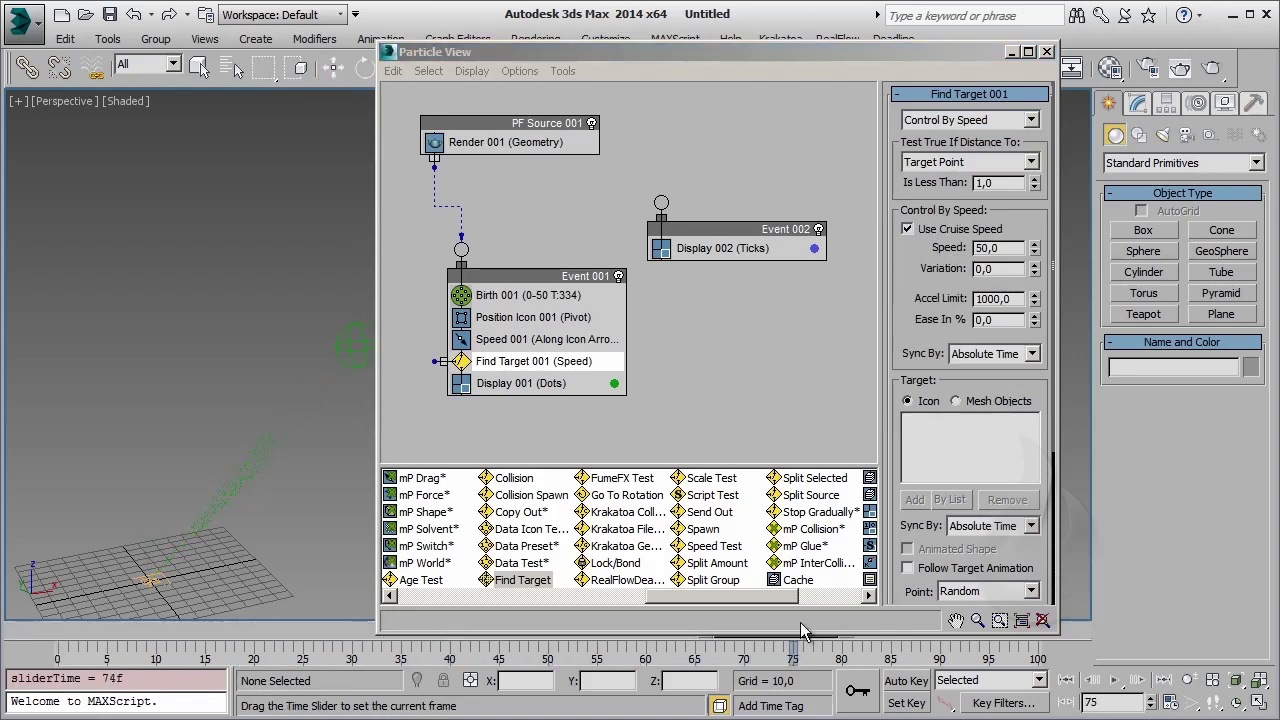
left_click_drag(700, 645, 1113, 622)
Change the End Time from 100 to 500 frames and scrub the timeline to preview the particles
key("w")
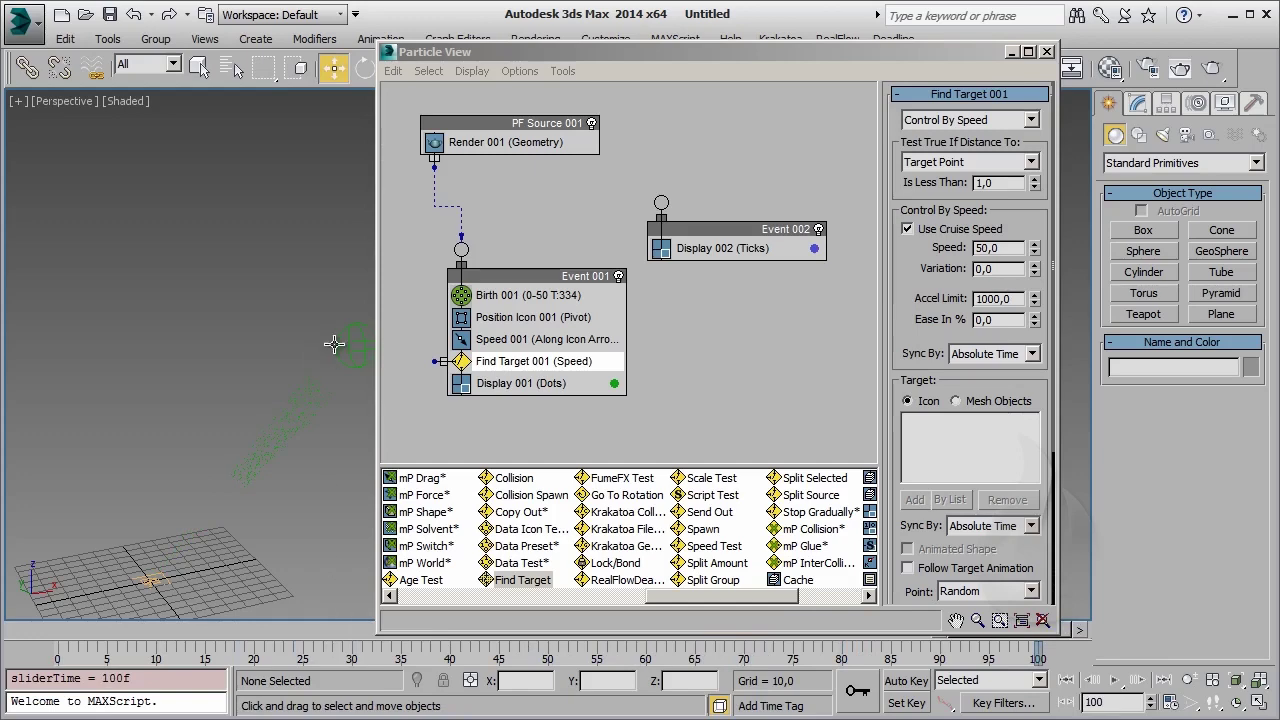
left_click(1170, 703)
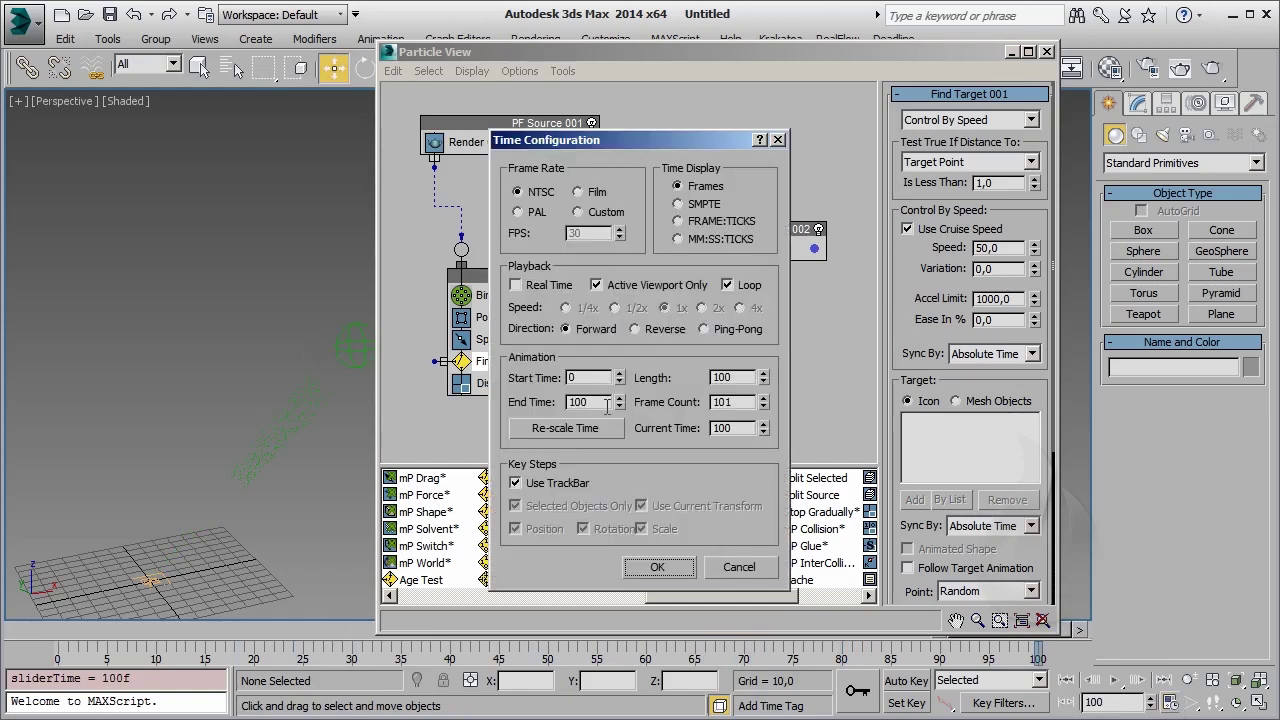
left_click_drag(606, 407, 540, 414)
type("500")
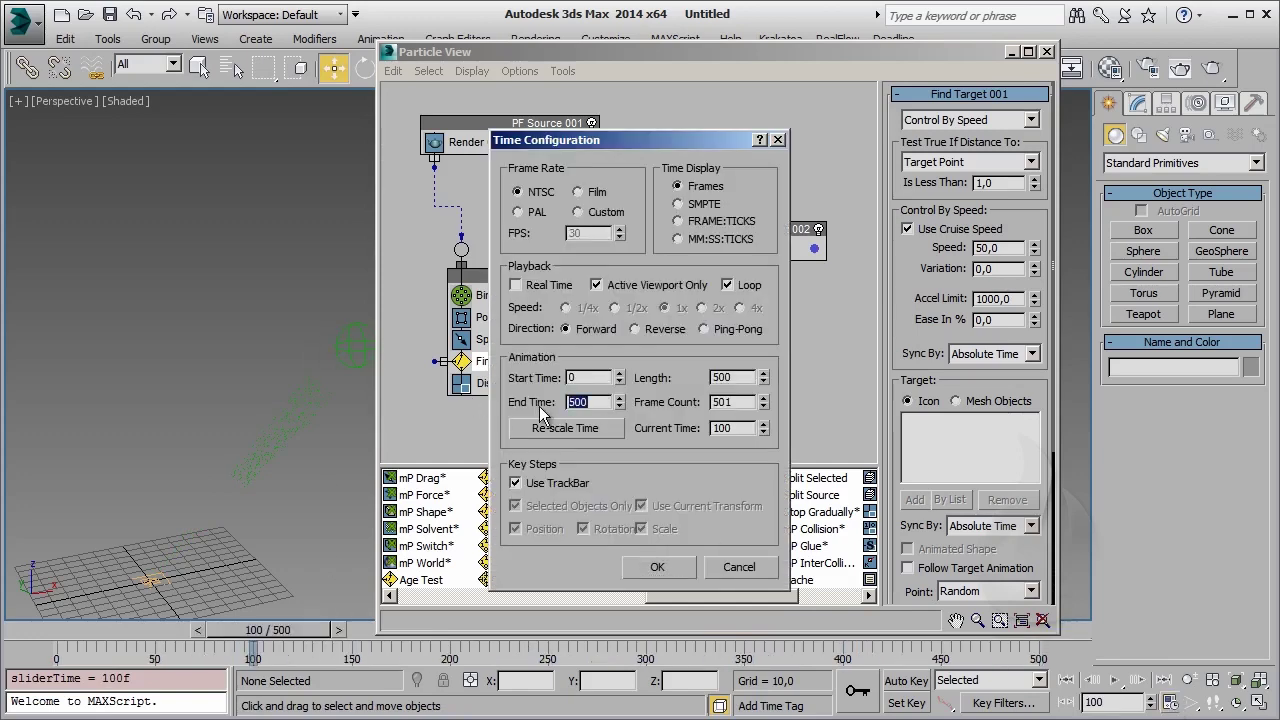
left_click(657, 566)
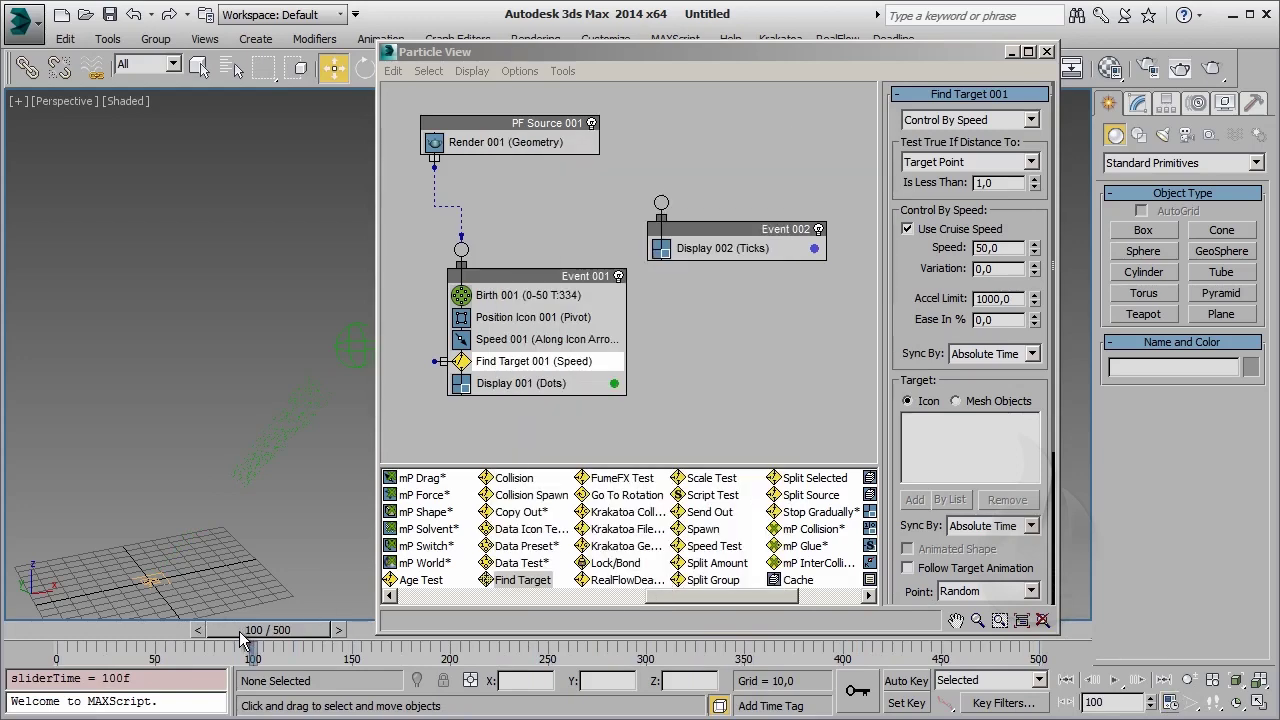
left_click_drag(250, 643, 277, 645)
Give Find Target 001 a cruise speed of 100 with a variation of 25
key("w")
middle_click_drag(300, 398, 242, 394)
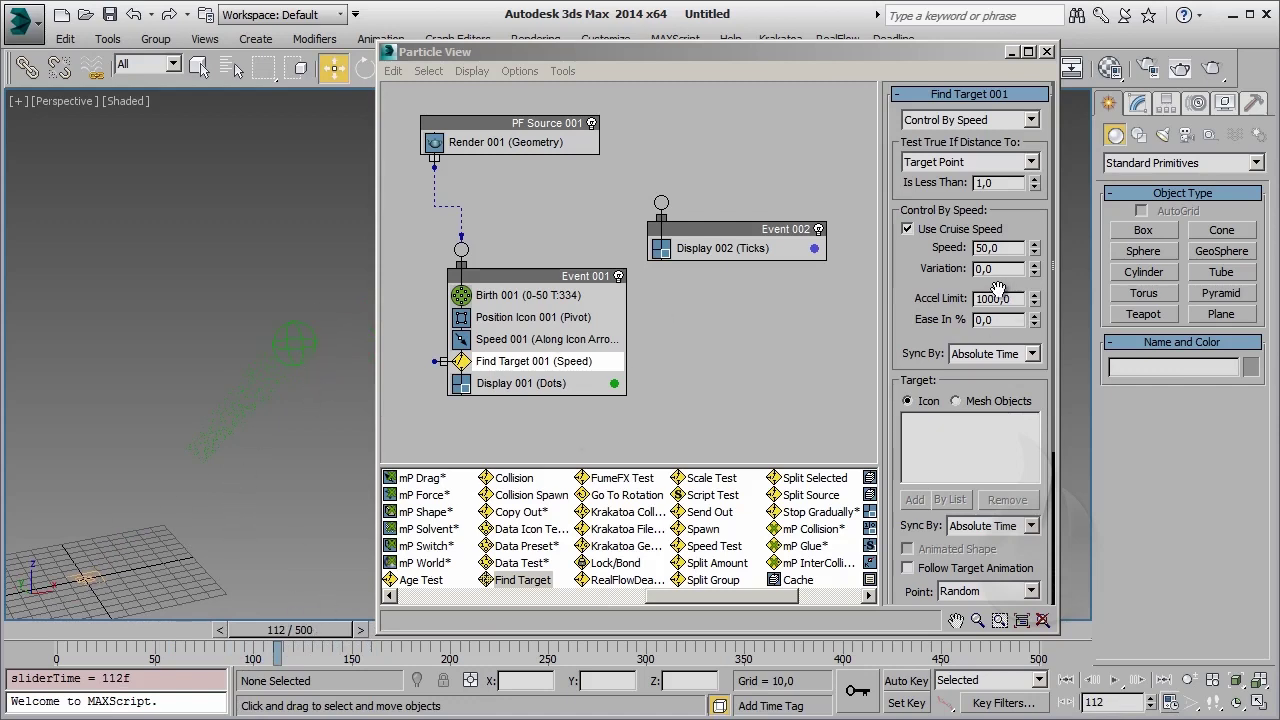
left_click(1005, 248)
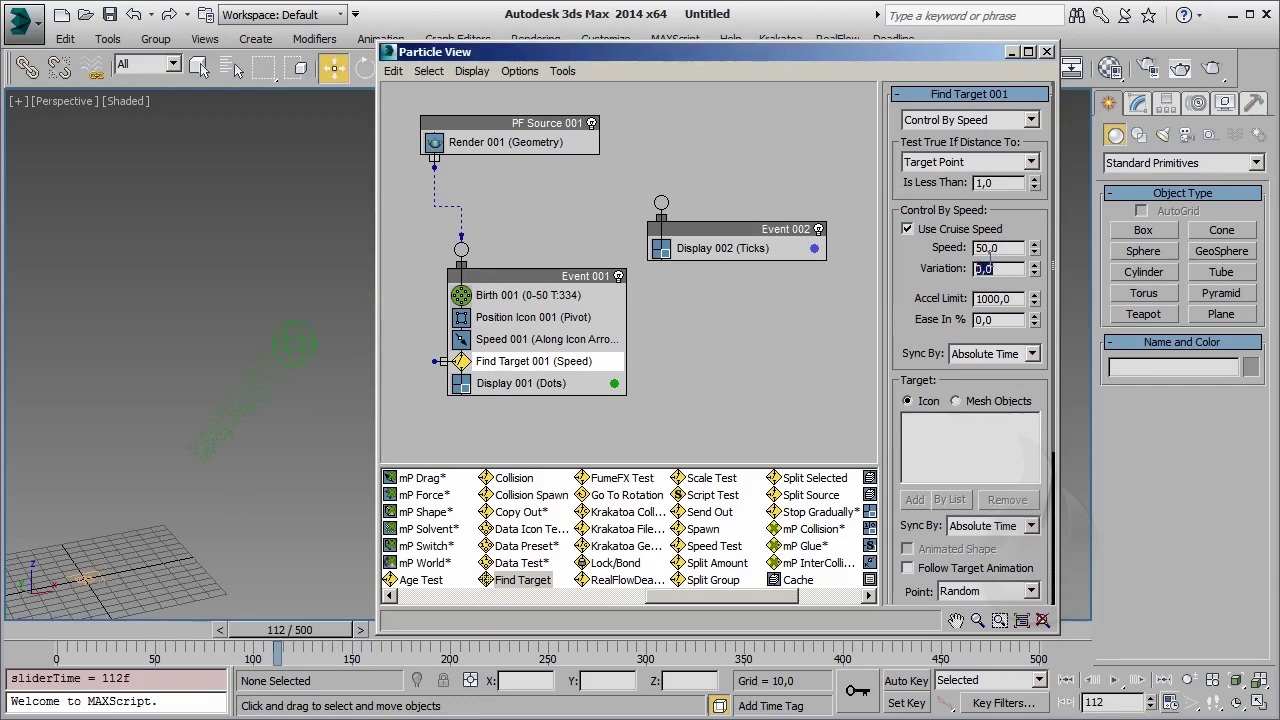
type("100")
key("Return")
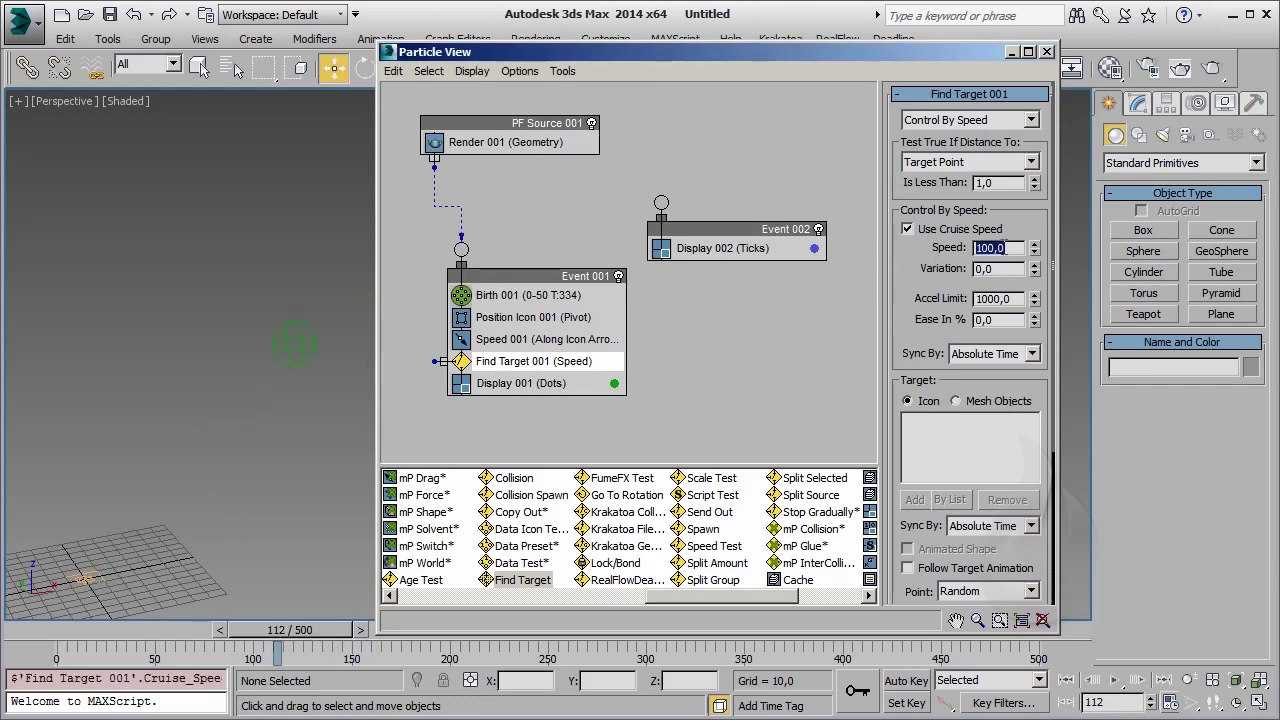
left_click(1014, 268)
type("25")
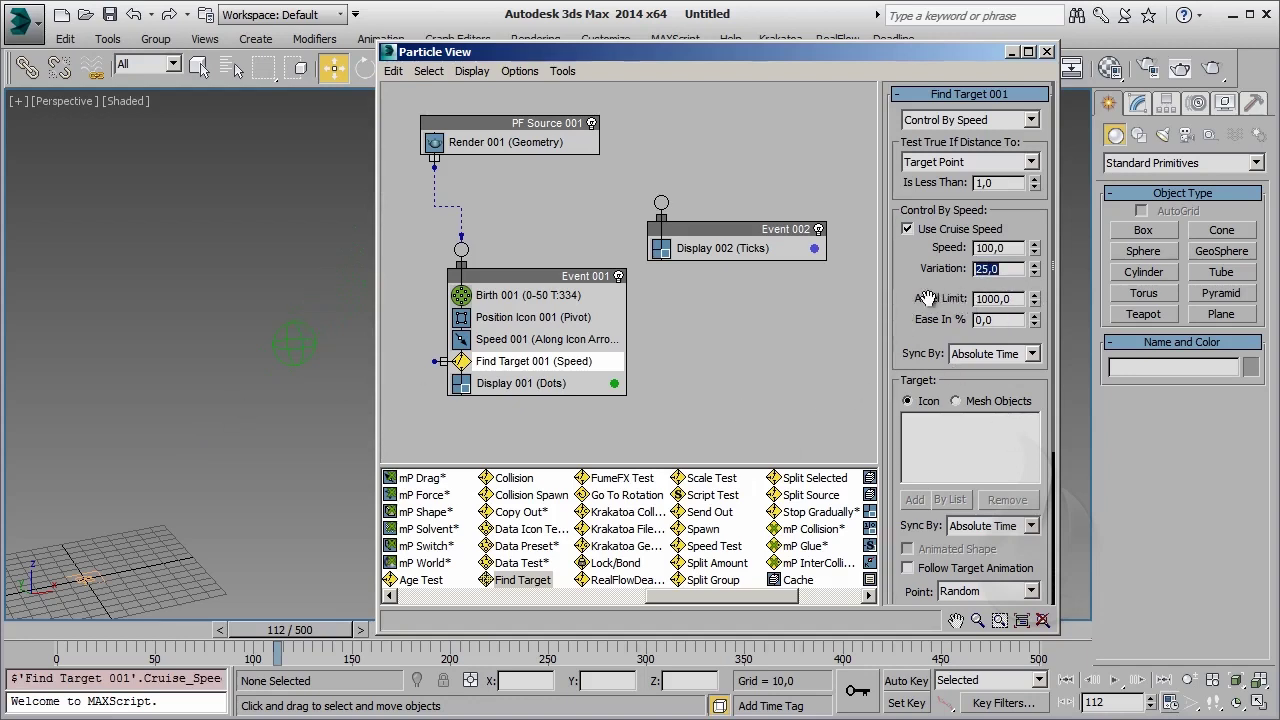
Keep Sync By on Absolute Time, the random target point, and Follow Target Animation off
left_click(1030, 356)
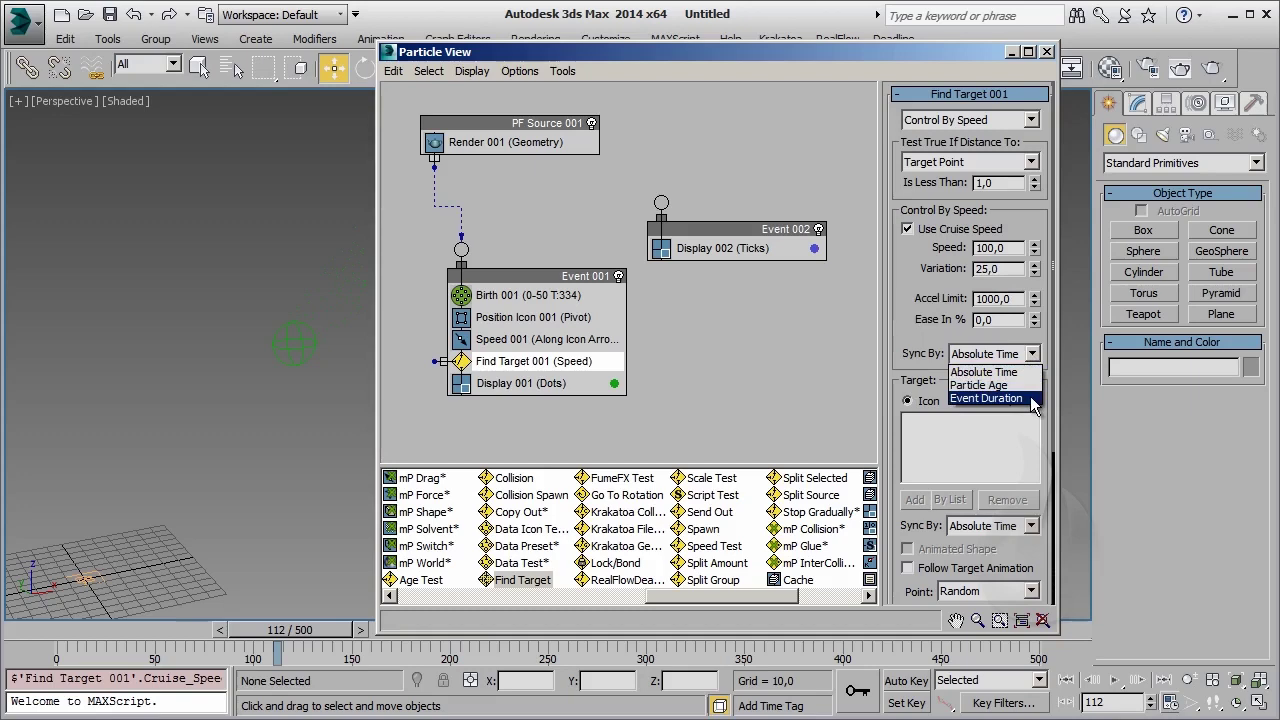
left_click(966, 371)
scroll(917, 300, "down", 5)
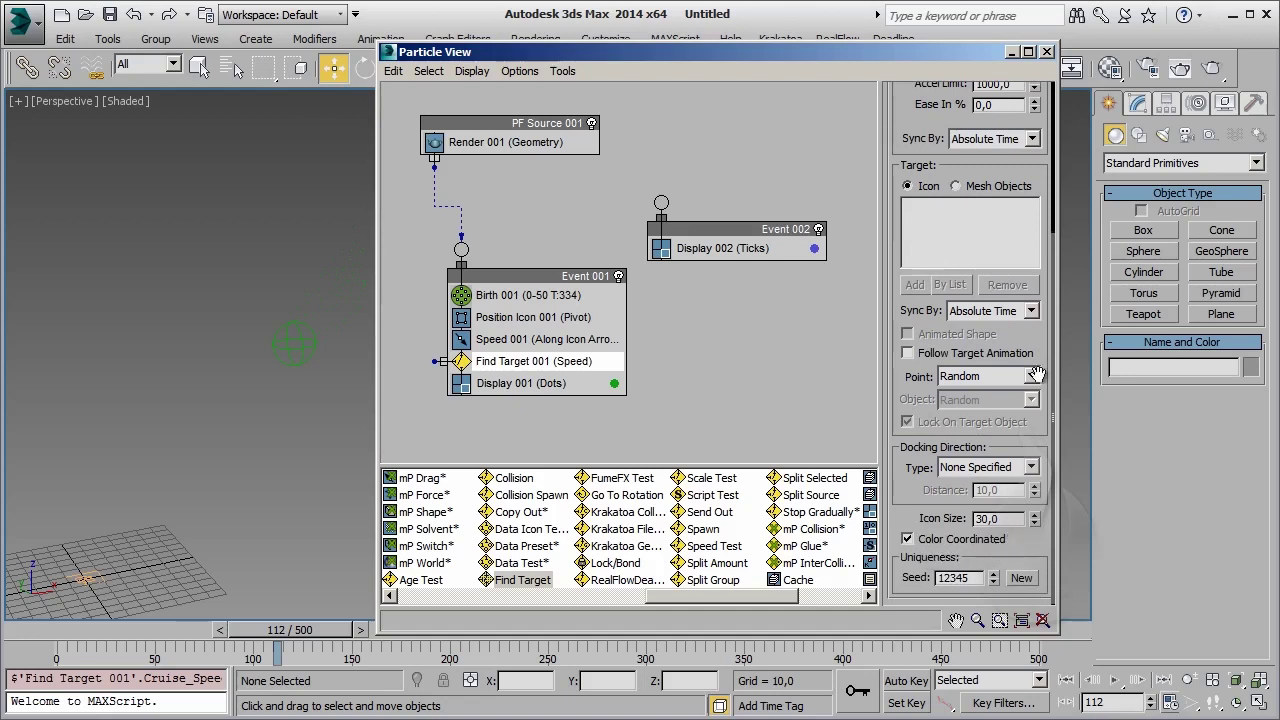
left_click(907, 353)
left_click(972, 377)
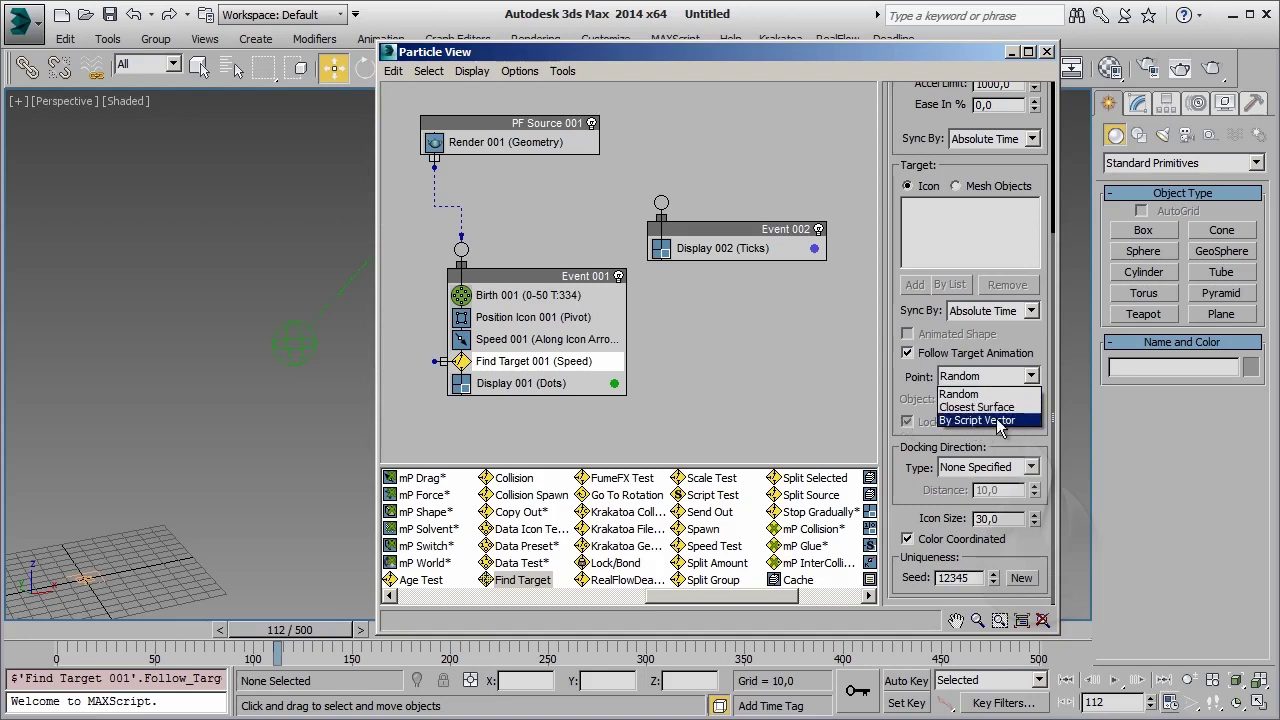
left_click(917, 366)
left_click(908, 354)
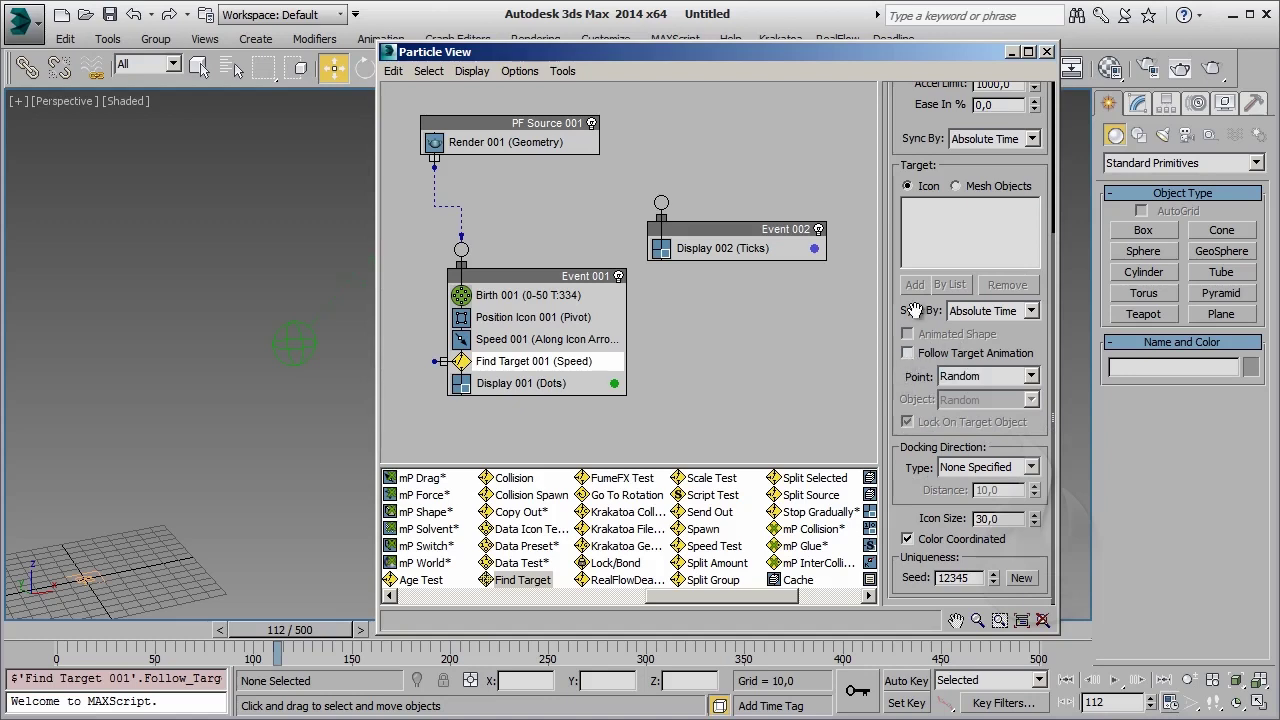
left_click_drag(915, 316, 917, 480)
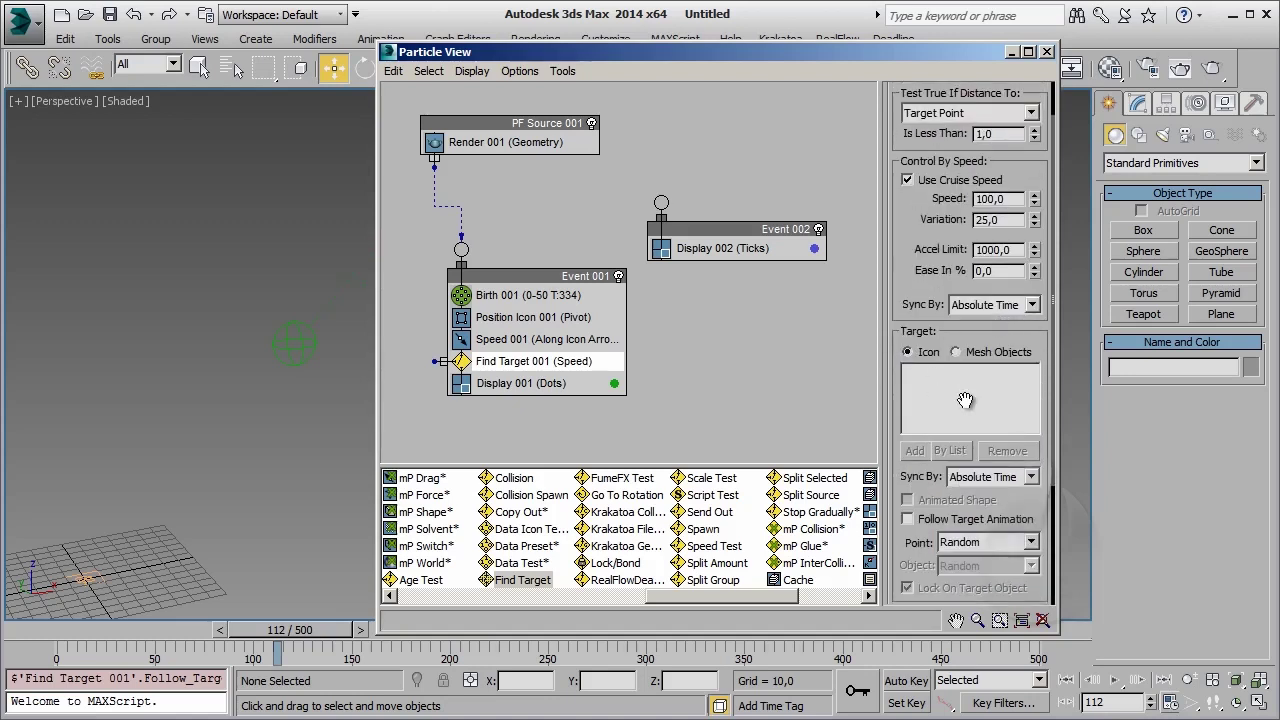
Create Torus001 in the viewport, raise it with the Move tool, and reopen Particle View
left_click(1013, 53)
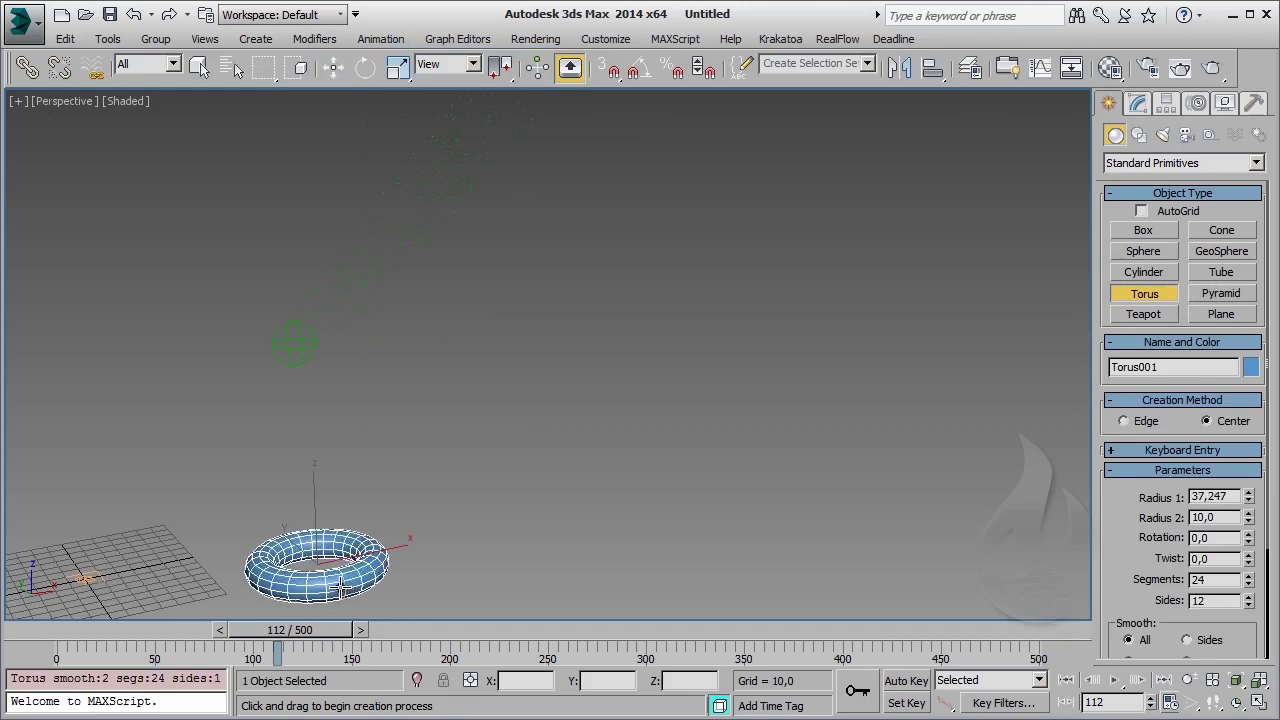
left_click(343, 568)
key("w")
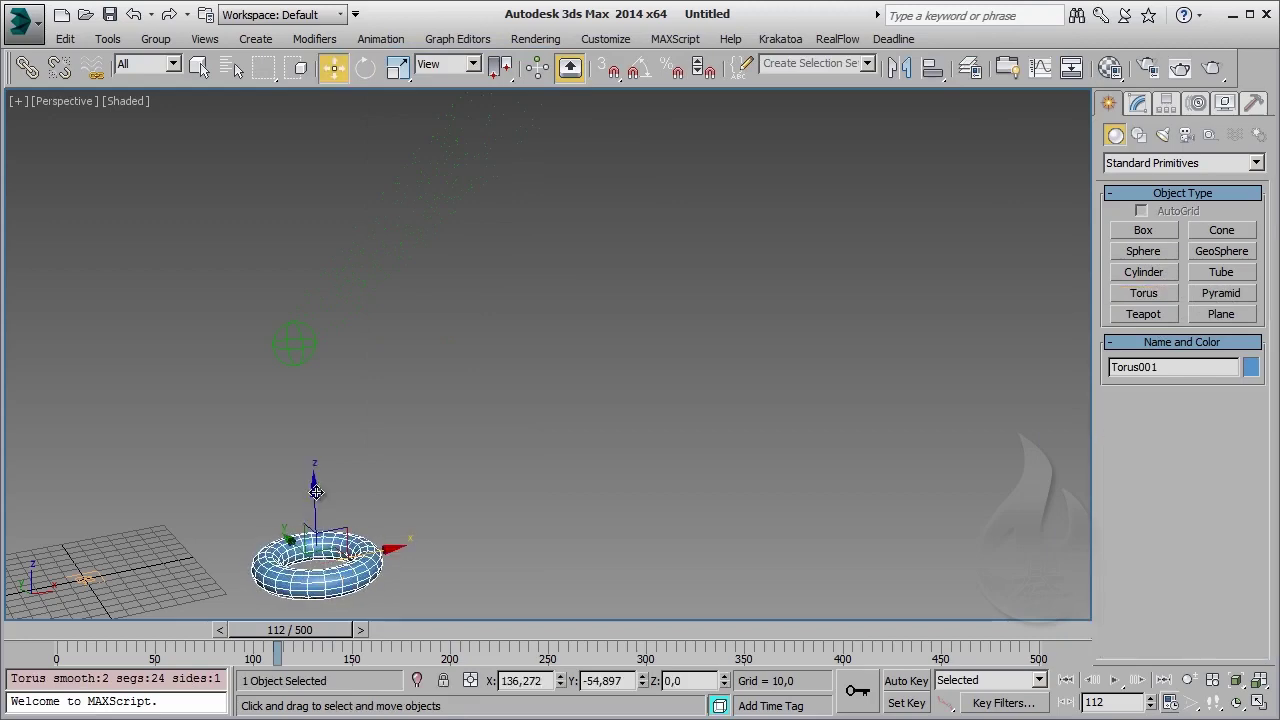
left_click_drag(315, 562, 330, 440)
key("6")
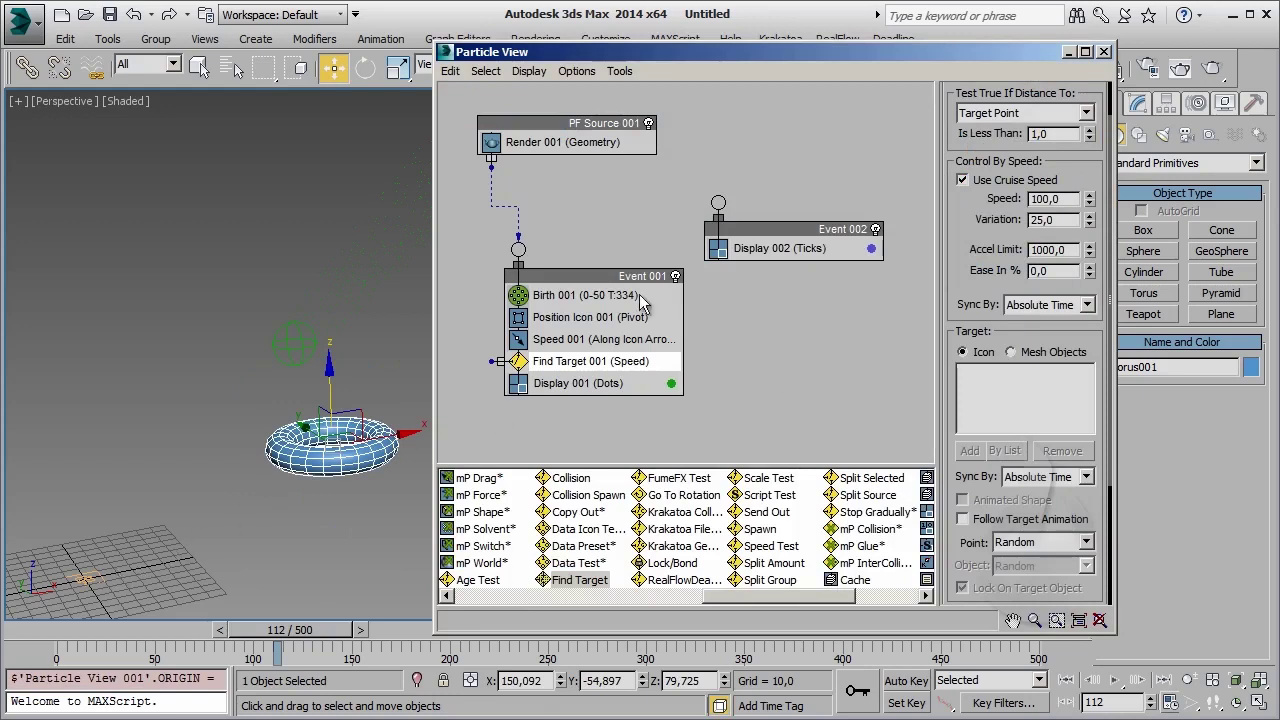
Set Find Target 001 to Mesh Objects with Torus001 as target, then scrub to watch particles approach
left_click(1025, 355)
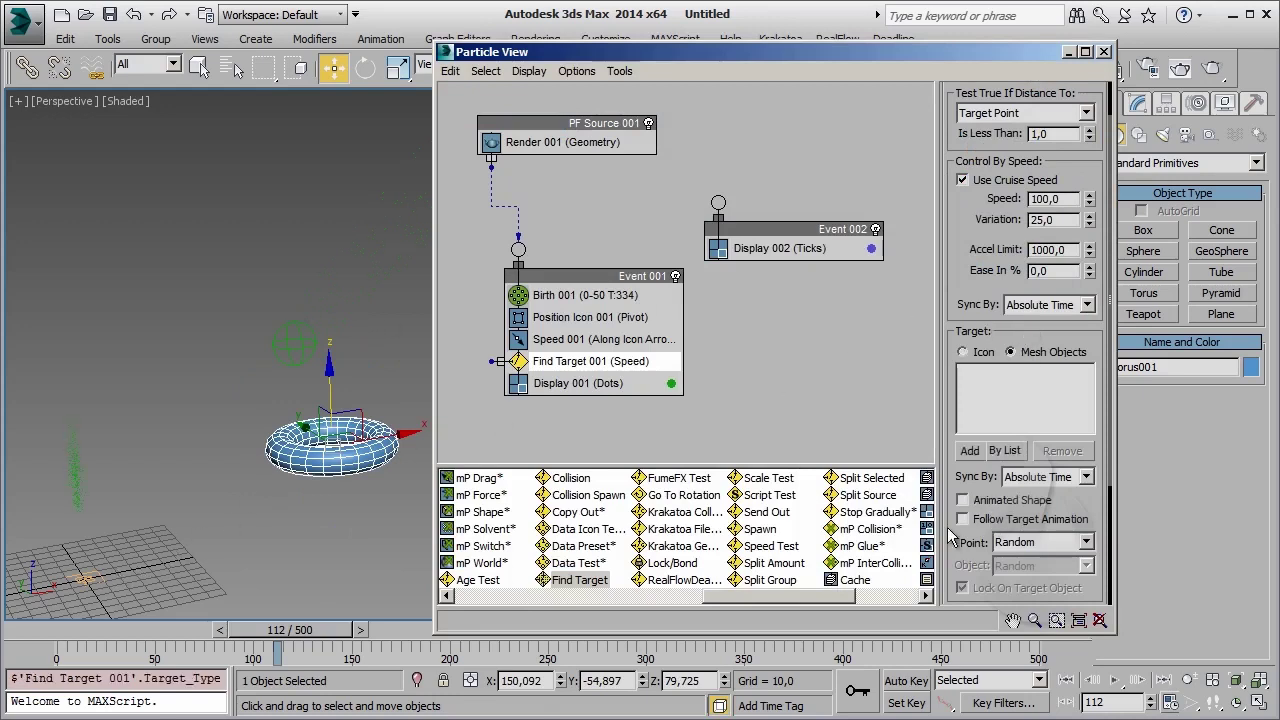
left_click(970, 451)
left_click(283, 460)
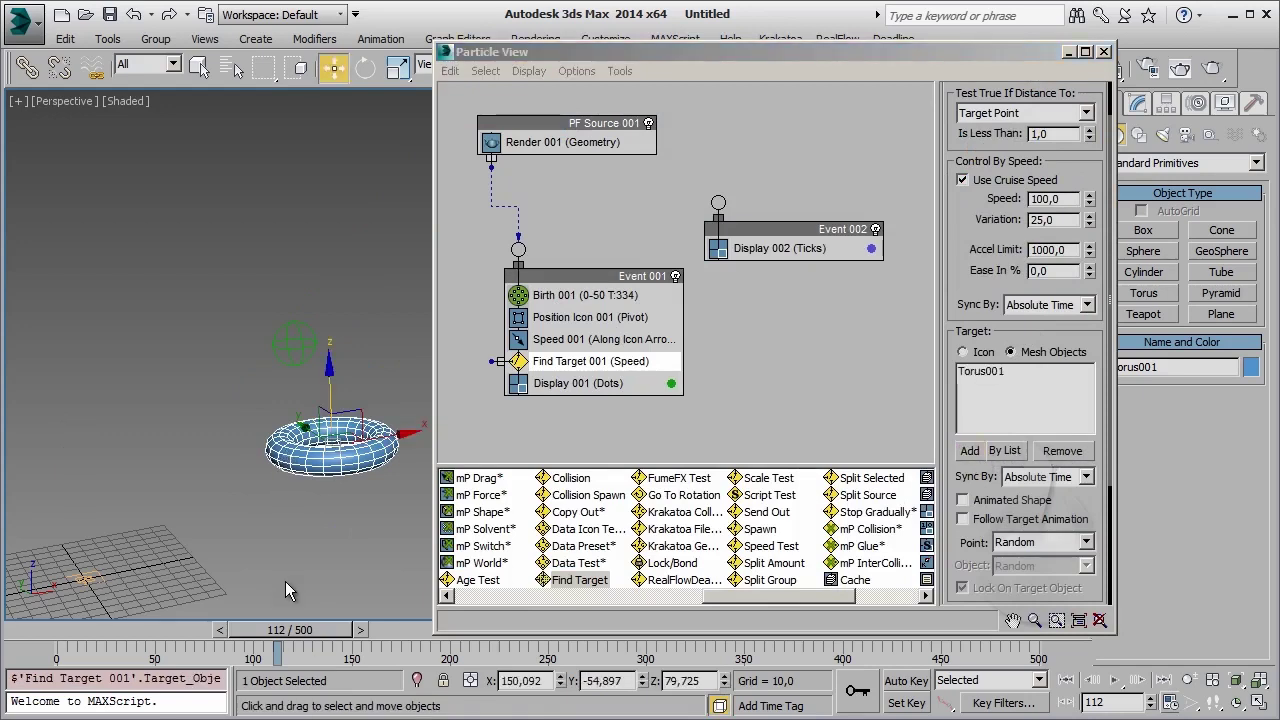
left_click(285, 540)
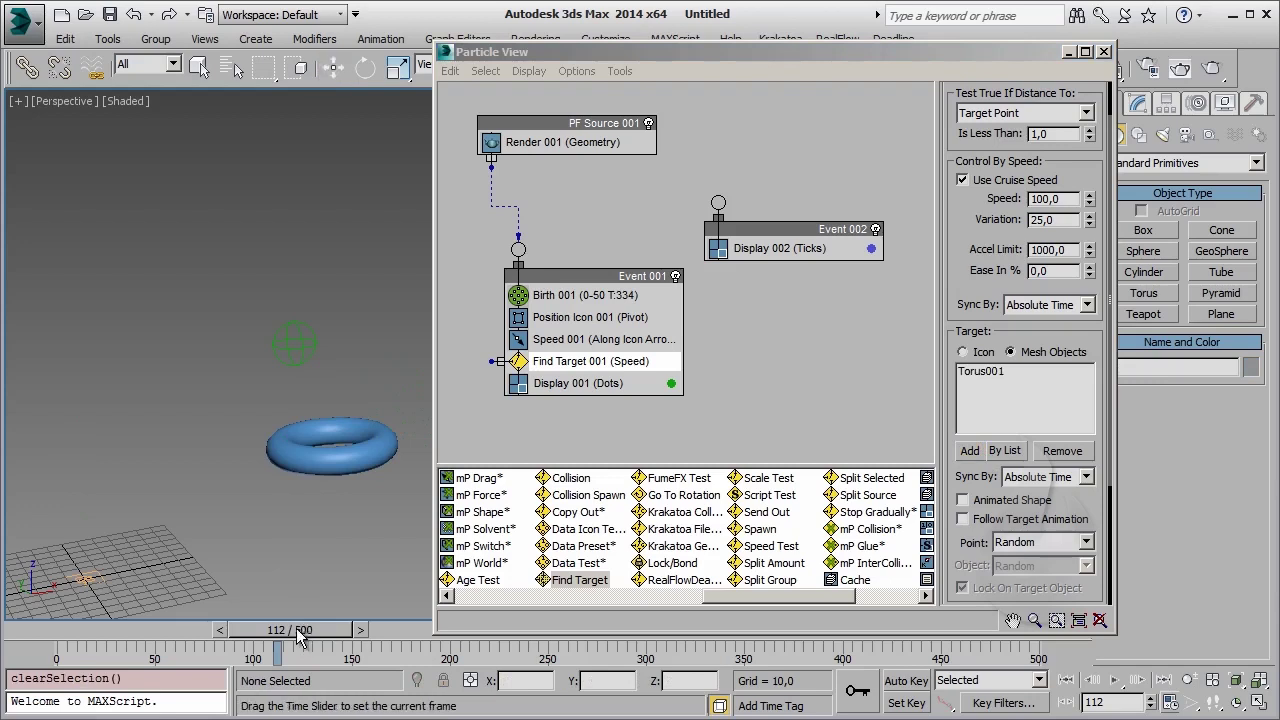
mouse_move(300, 632)
left_mouse_down()
mouse_move(135, 632)
mouse_move(193, 640)
left_mouse_up()
key("w")
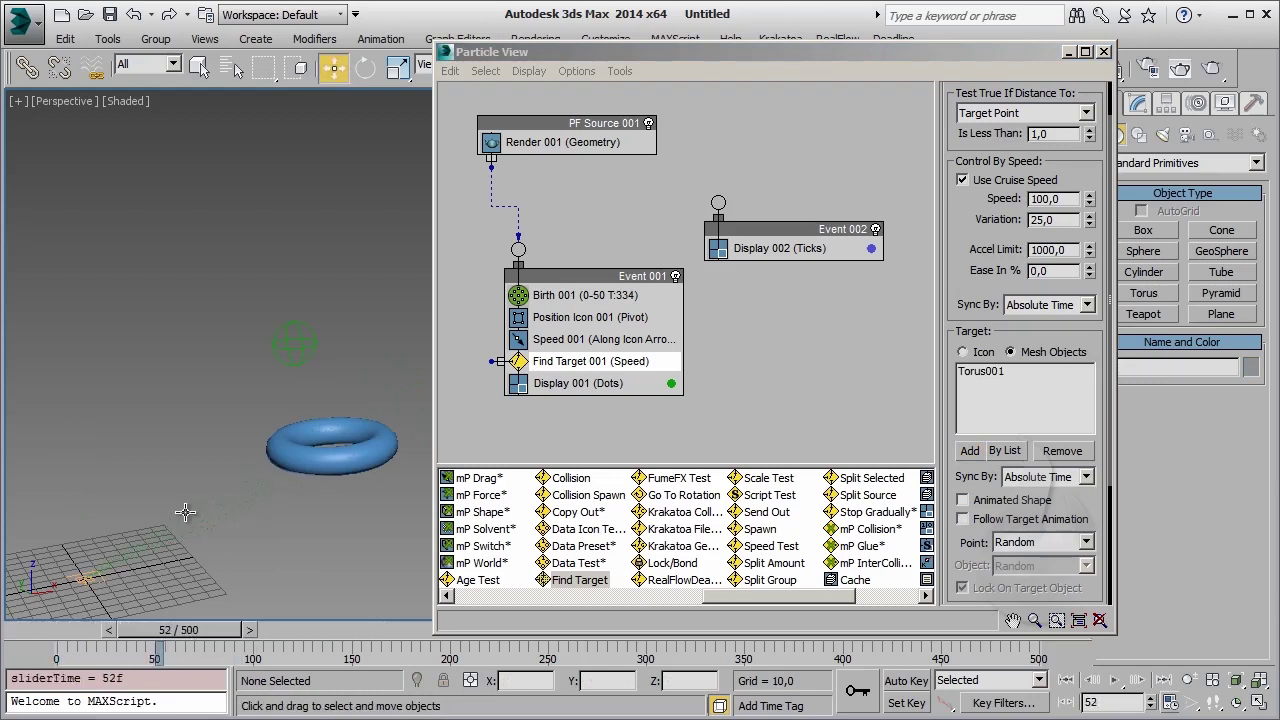
left_click(185, 512)
Change Display 001's particle colour to yellow and scrub to preview it
left_click(671, 383)
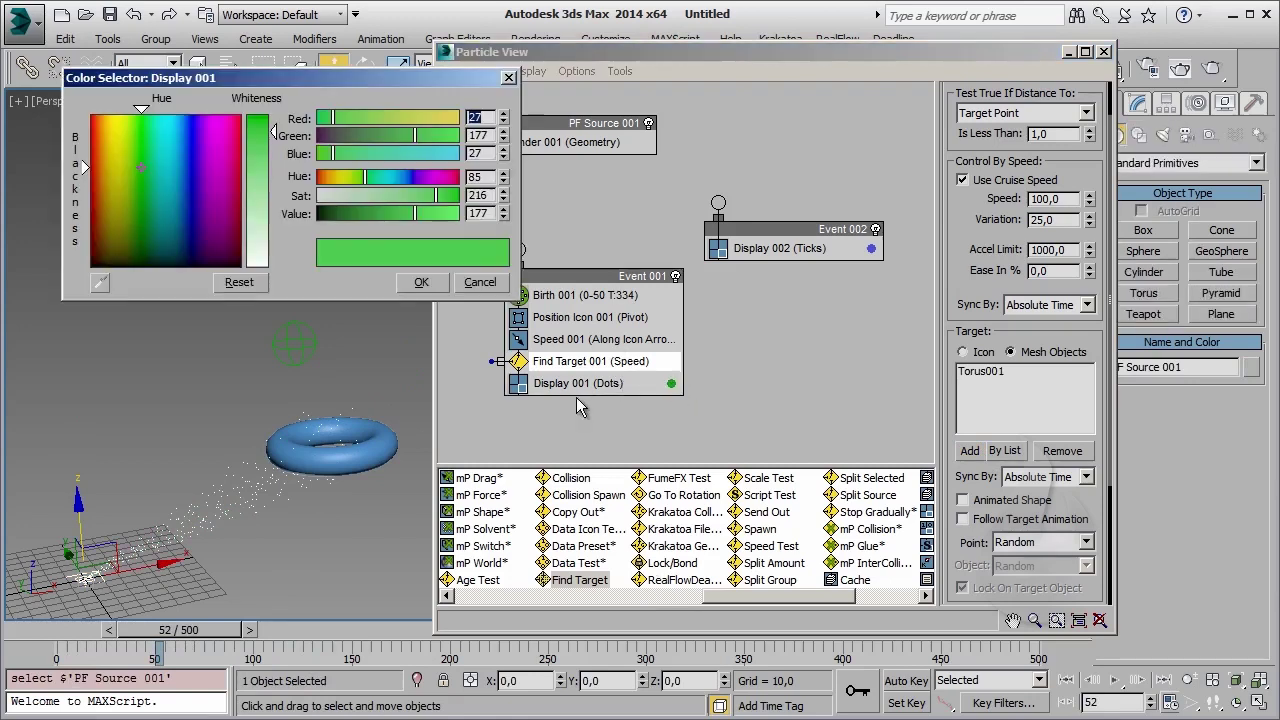
left_click_drag(261, 215, 309, 292)
left_click_drag(121, 248, 117, 115)
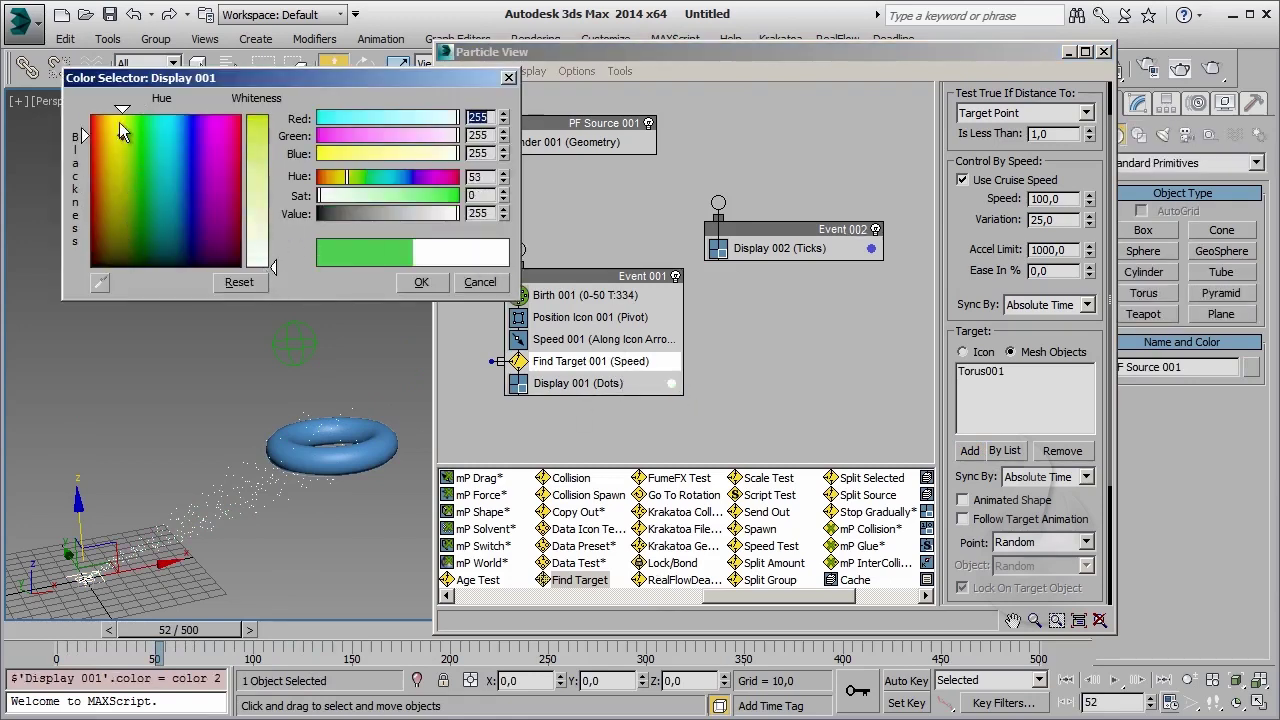
left_click(262, 122)
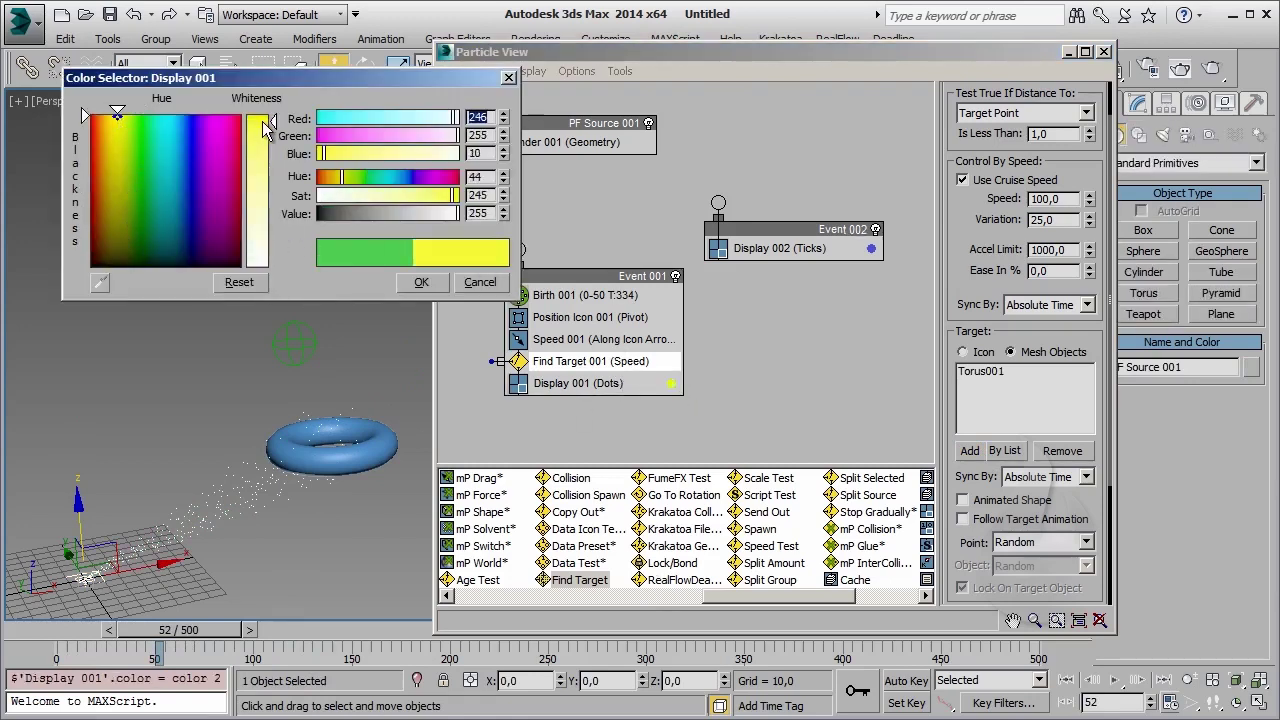
left_click(414, 282)
mouse_move(178, 630)
left_mouse_down()
mouse_move(112, 640)
mouse_move(207, 632)
left_mouse_up()
key("w")
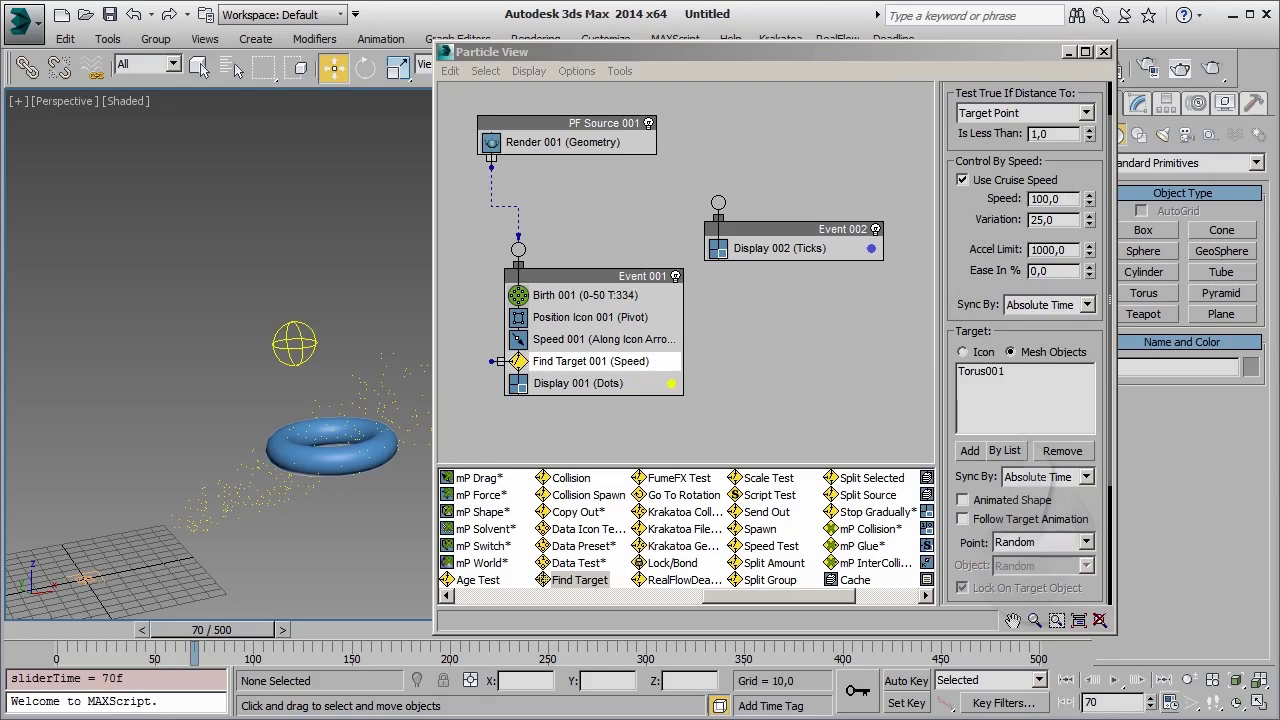
Place Event 001 under PF Source 001 and Event 002 below Event 001
left_click_drag(626, 278, 631, 190)
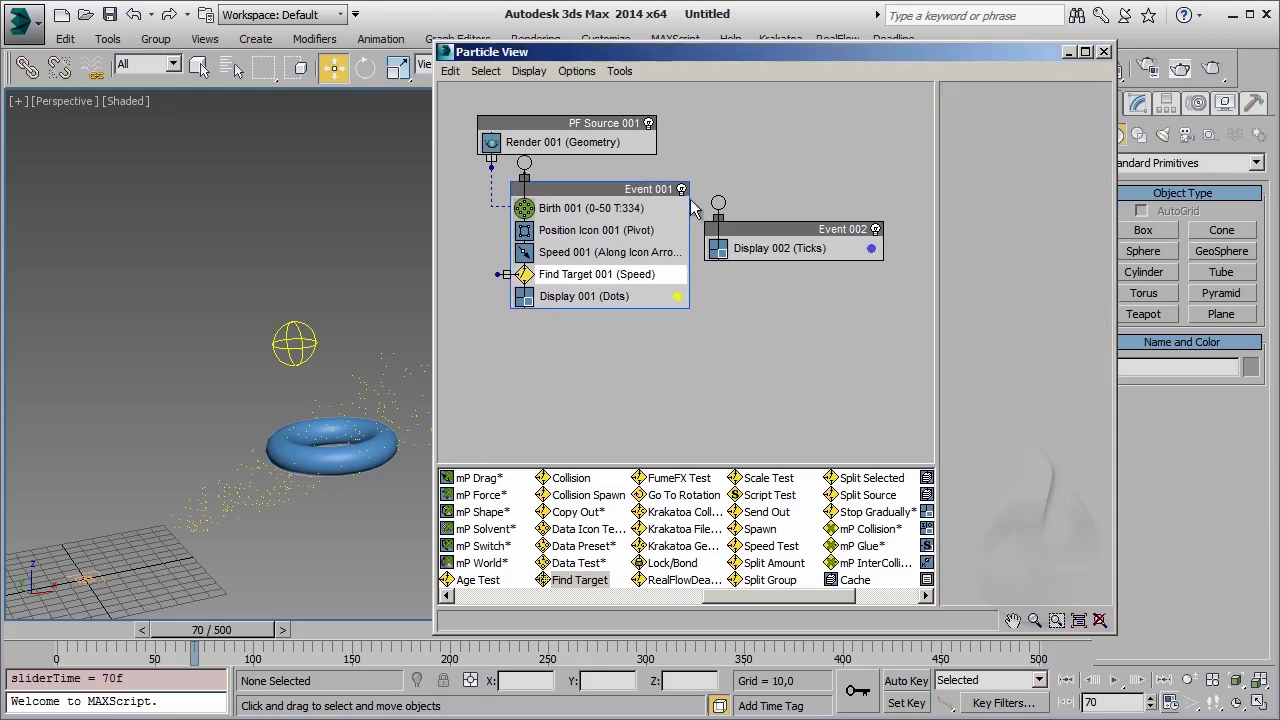
mouse_move(800, 364)
left_mouse_down()
mouse_move(812, 203)
mouse_move(779, 420)
left_mouse_up()
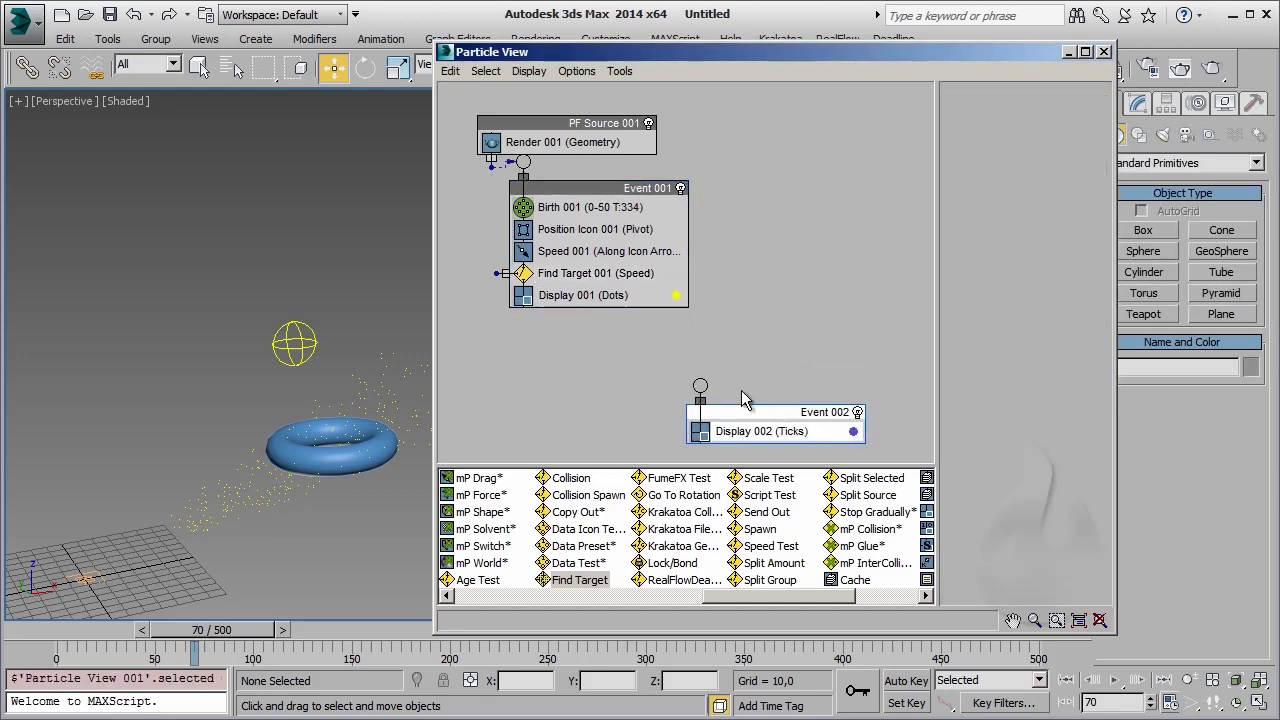
mouse_move(500, 273)
left_mouse_down()
mouse_move(676, 414)
mouse_move(697, 384)
left_mouse_up()
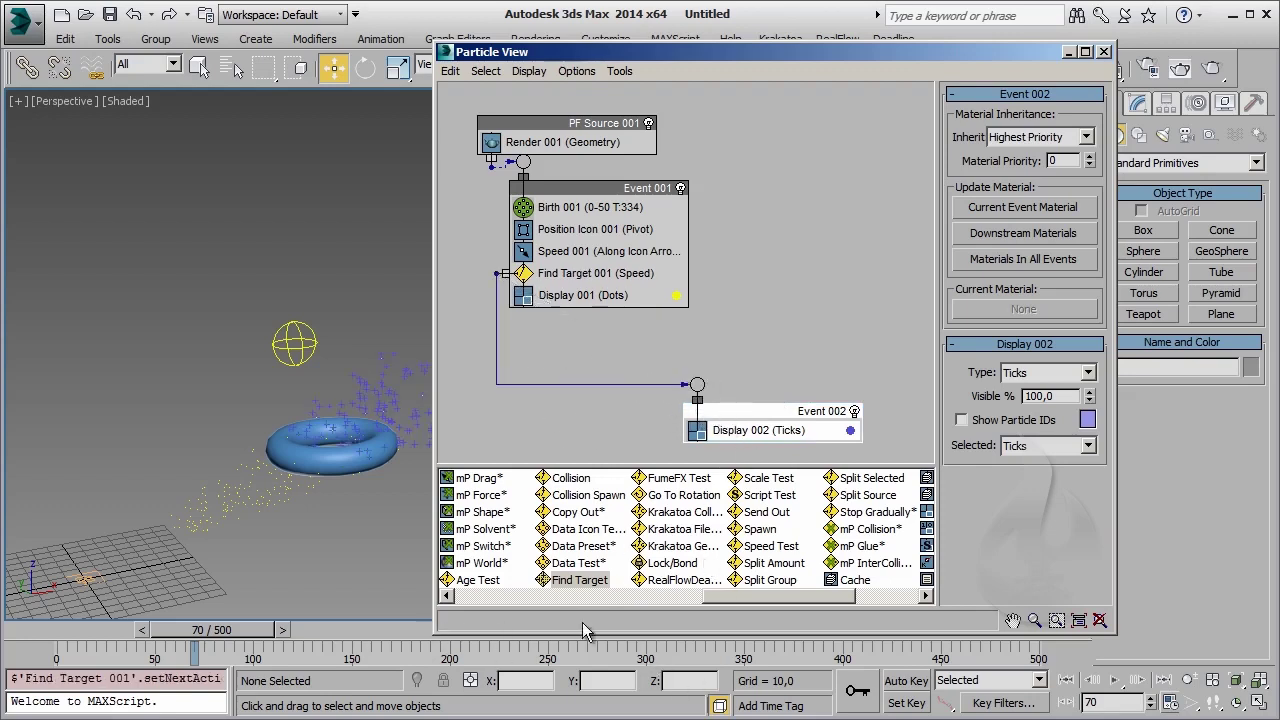
Insert a Stop operator (Pos + Rot) above Display 002 in Event 002 and shorten Particle View
left_click_drag(800, 599, 864, 599)
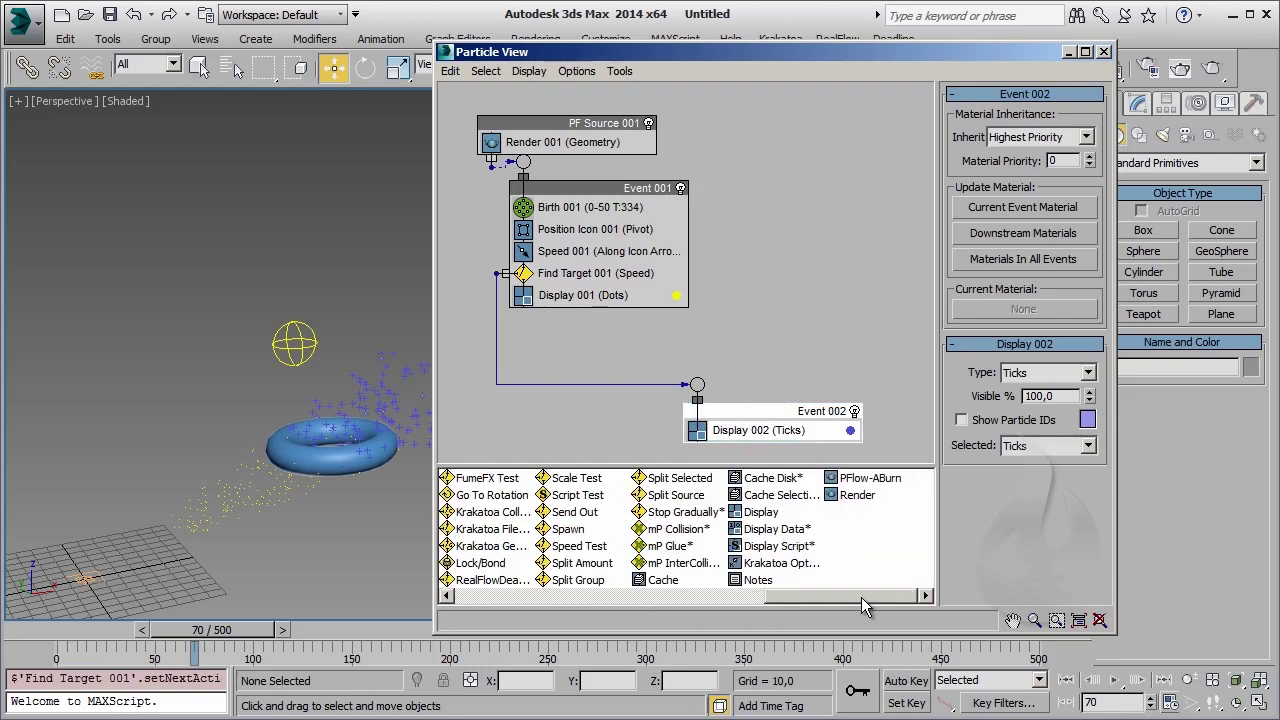
scroll(740, 540, "up", 5)
left_click_drag(855, 550, 755, 440)
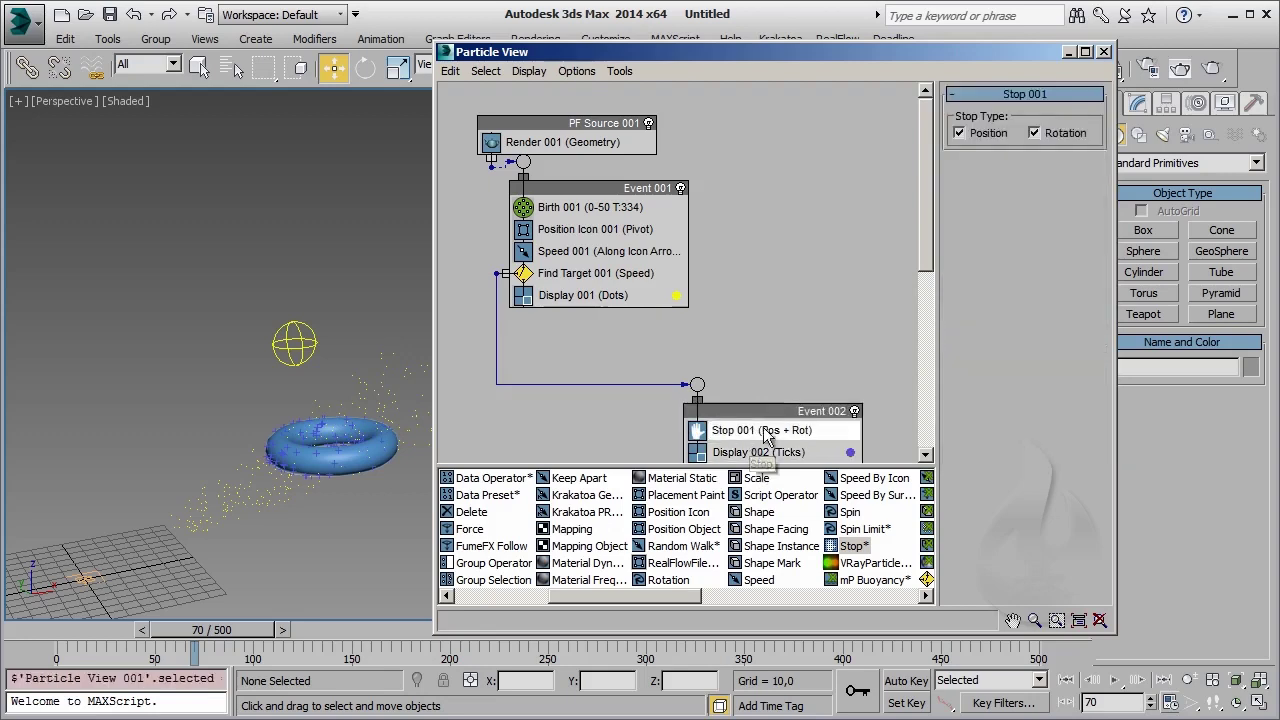
left_click_drag(765, 412, 770, 391)
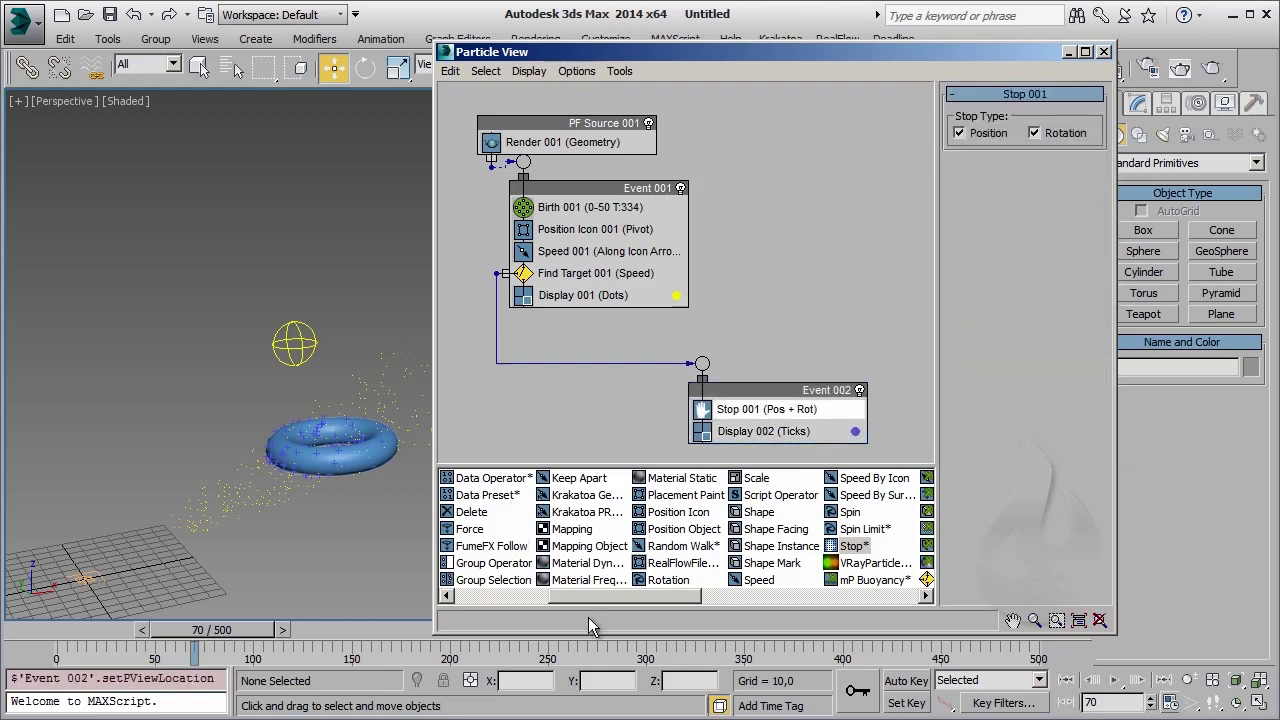
left_click_drag(589, 633, 598, 591)
middle_click_drag(355, 467, 307, 477)
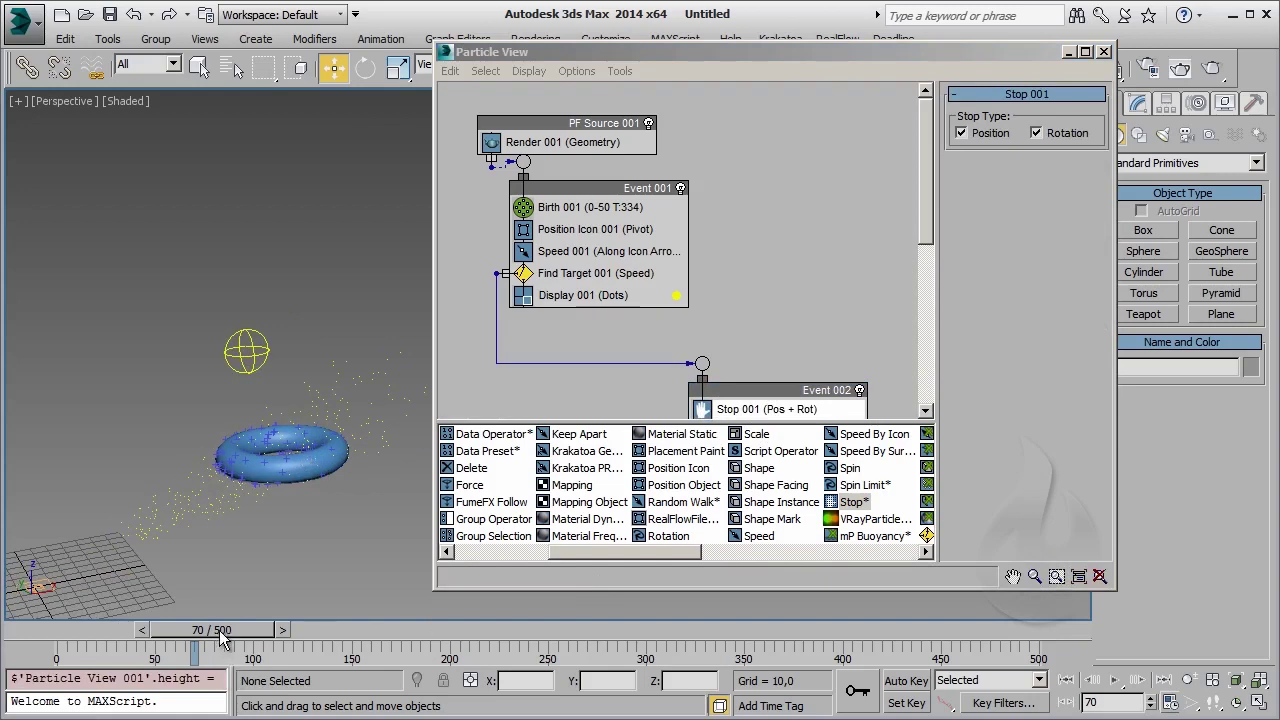
Check particles at frame 65, then drag Find Target 001 out of Event 001 onto the empty graph
left_click_drag(219, 630, 81, 630)
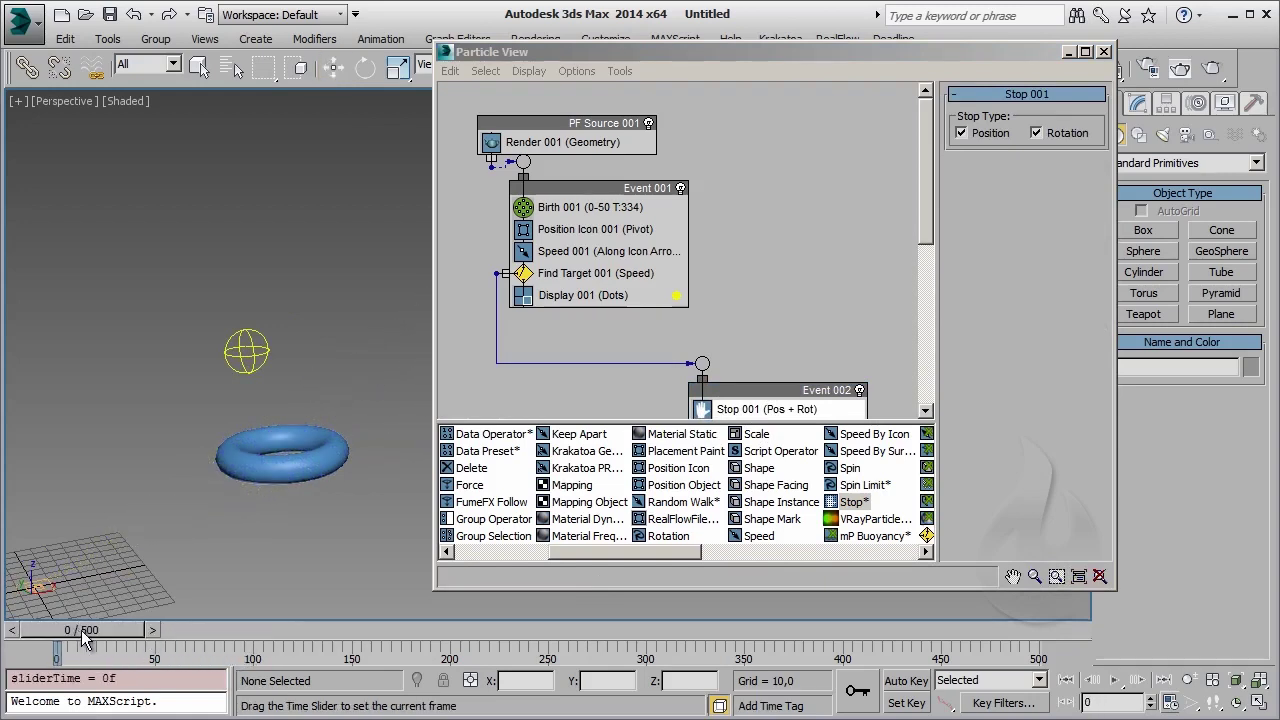
mouse_move(81, 630)
left_mouse_down()
mouse_move(317, 630)
mouse_move(181, 640)
mouse_move(205, 630)
left_mouse_up()
key("w")
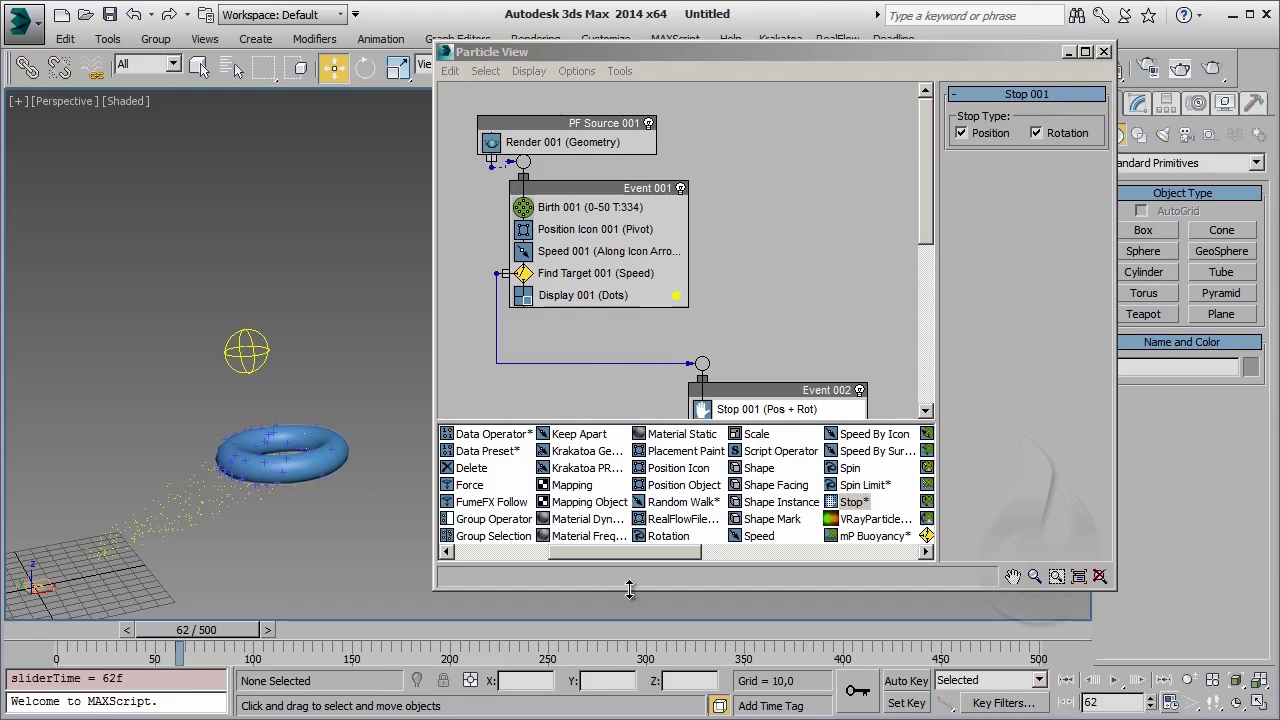
left_click_drag(629, 590, 630, 682)
left_click_drag(600, 273, 808, 320)
Add Age Test 001 (Age>30±5) to Event 001 and show its settings
left_click_drag(790, 390, 664, 436)
left_click_drag(677, 643, 767, 638)
left_click_drag(573, 628, 603, 274)
left_click(598, 273)
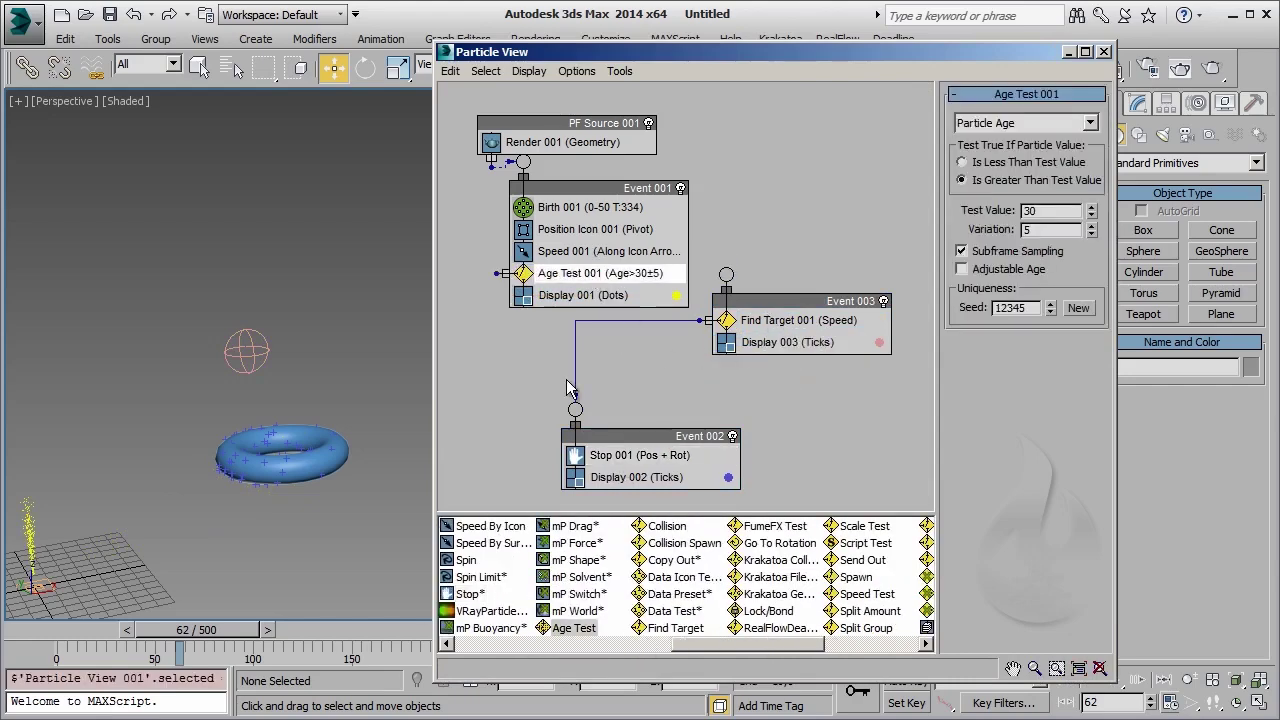
Wire the Find Target and Age Test outputs to Event 002, repositioning Event 003
left_click_drag(567, 388, 575, 407)
left_click_drag(821, 301, 838, 326)
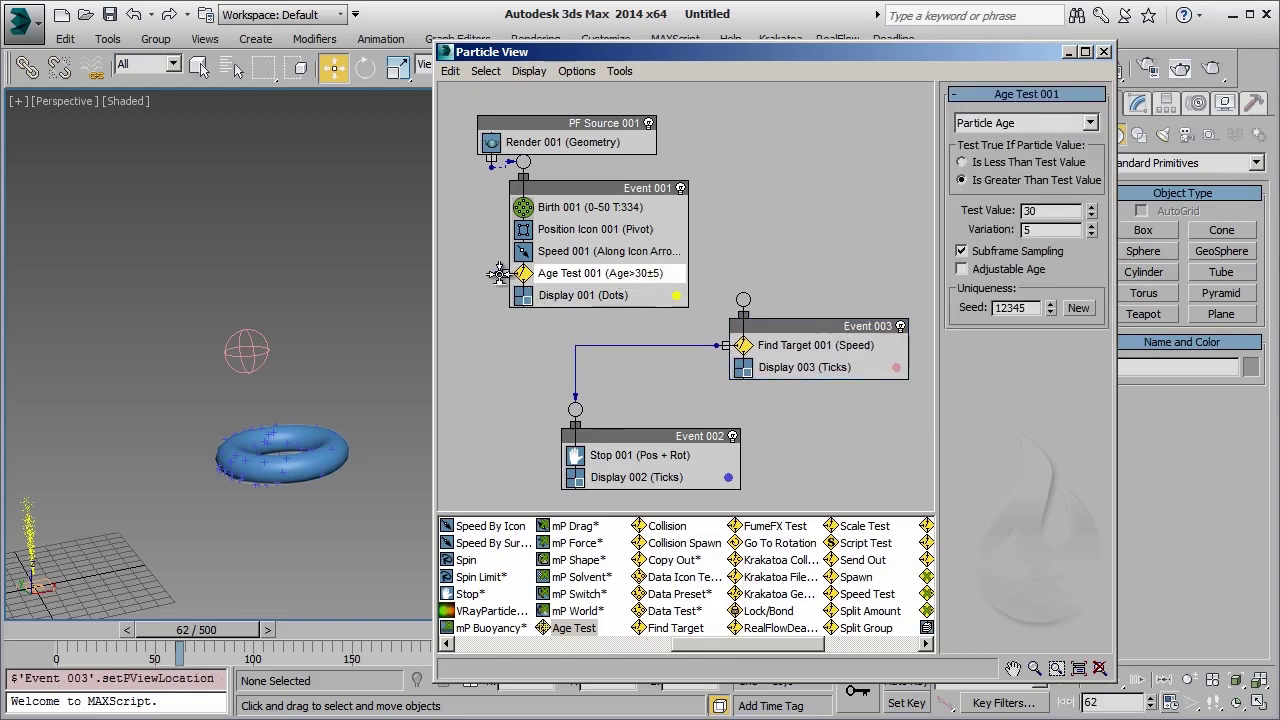
mouse_move(500, 273)
left_mouse_down()
mouse_move(862, 167)
mouse_move(751, 301)
mouse_move(575, 407)
left_mouse_up()
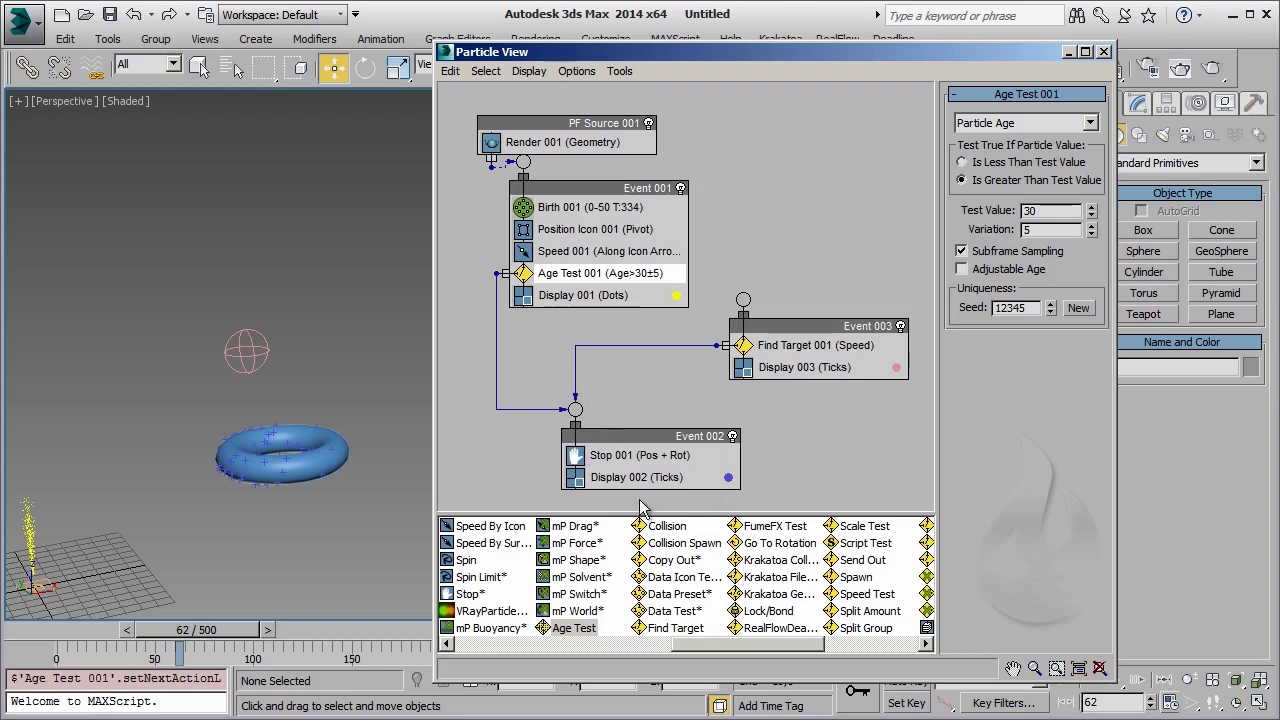
left_click_drag(669, 436, 697, 447)
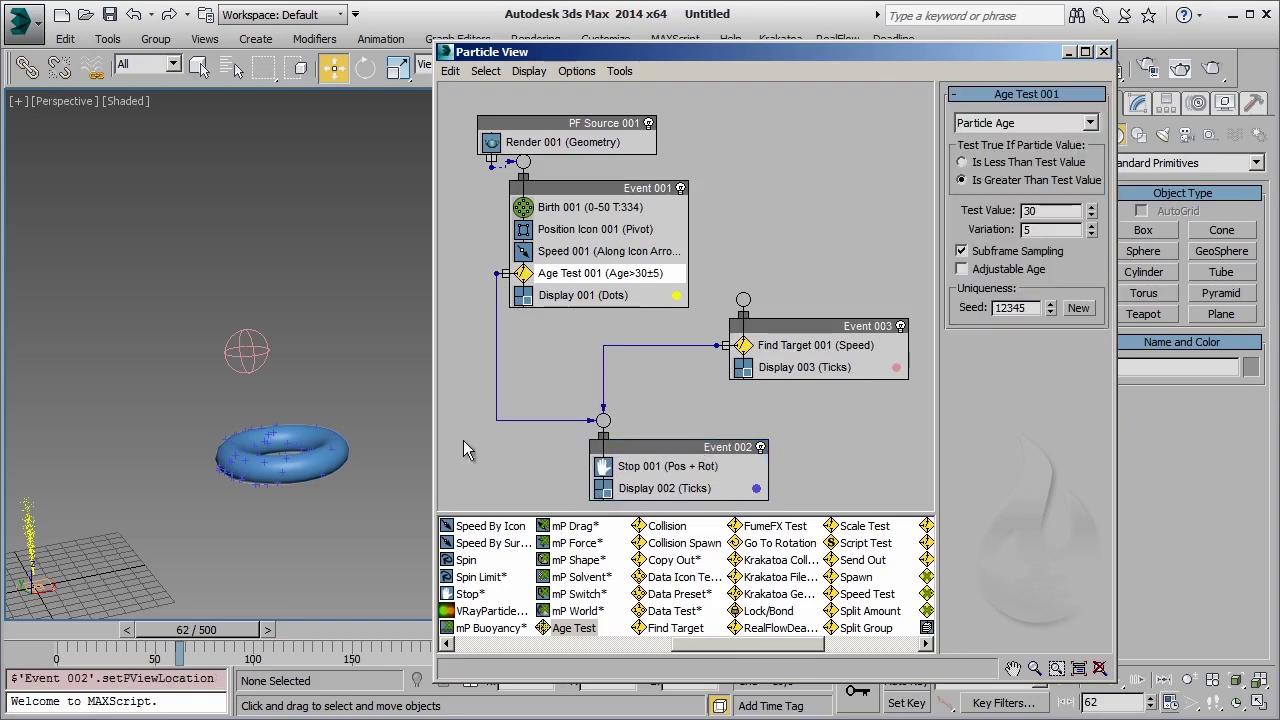
mouse_move(205, 632)
left_mouse_down()
mouse_move(97, 637)
mouse_move(173, 637)
left_mouse_up()
key("w")
middle_click_drag(173, 559, 239, 367)
scroll(239, 367, "up", 3)
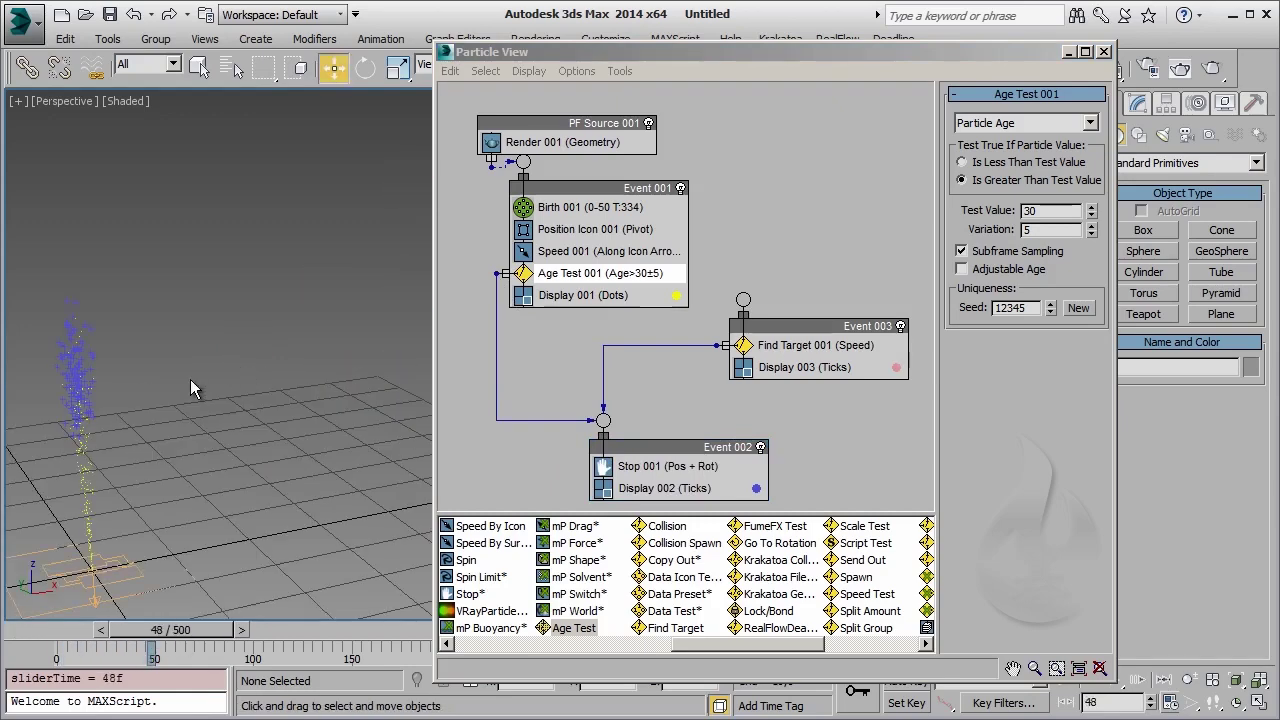
scroll(190, 379, "up", 3)
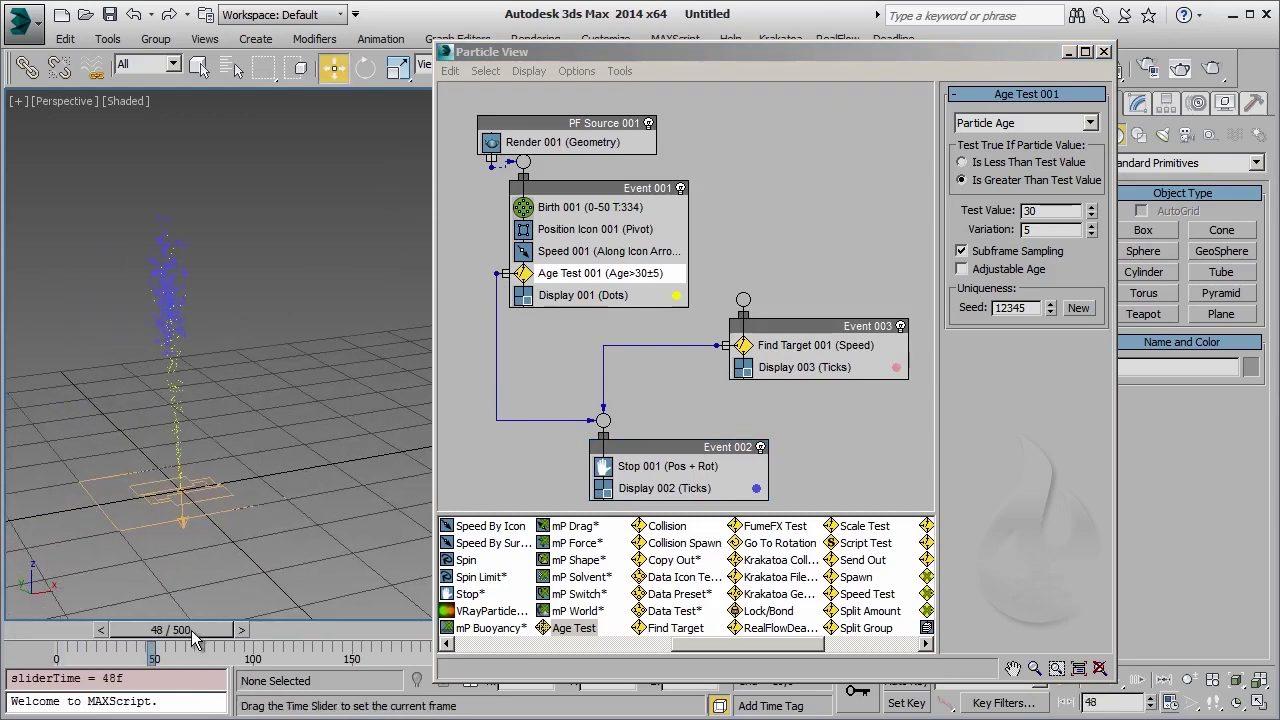
mouse_move(163, 632)
left_mouse_down()
mouse_move(346, 630)
mouse_move(60, 632)
mouse_move(200, 629)
left_mouse_up()
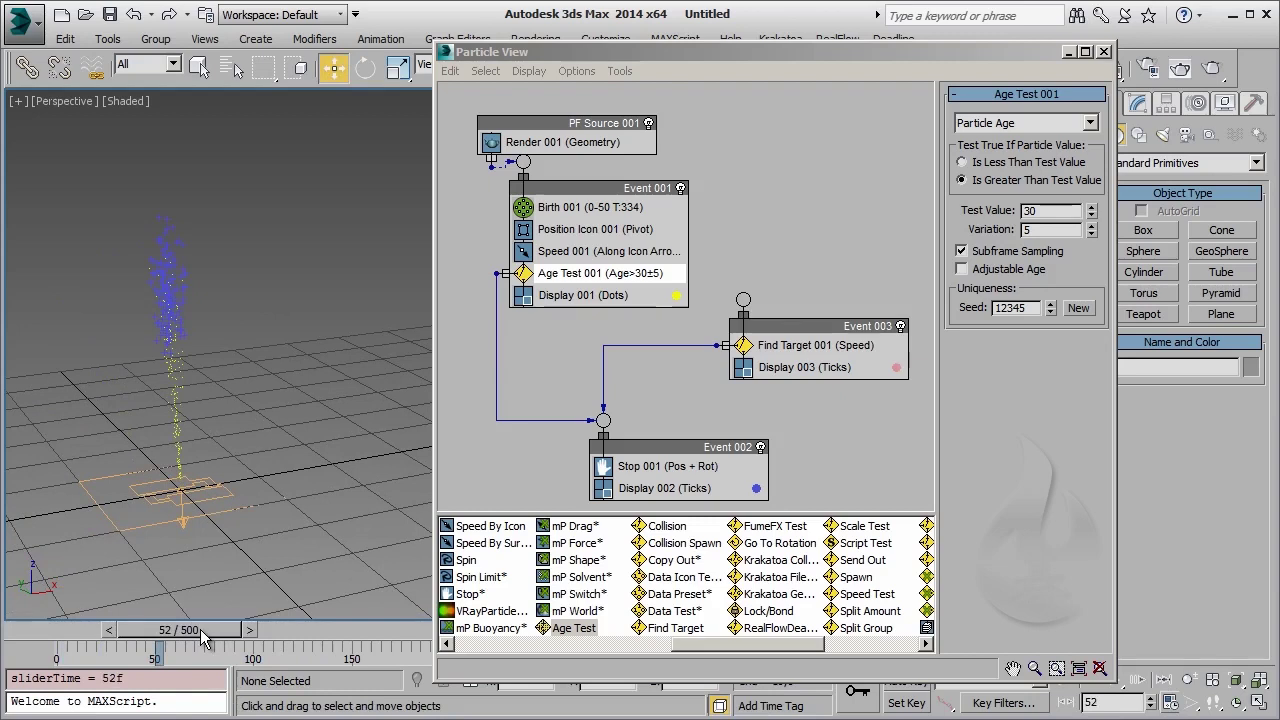
left_click_drag(201, 629, 138, 630)
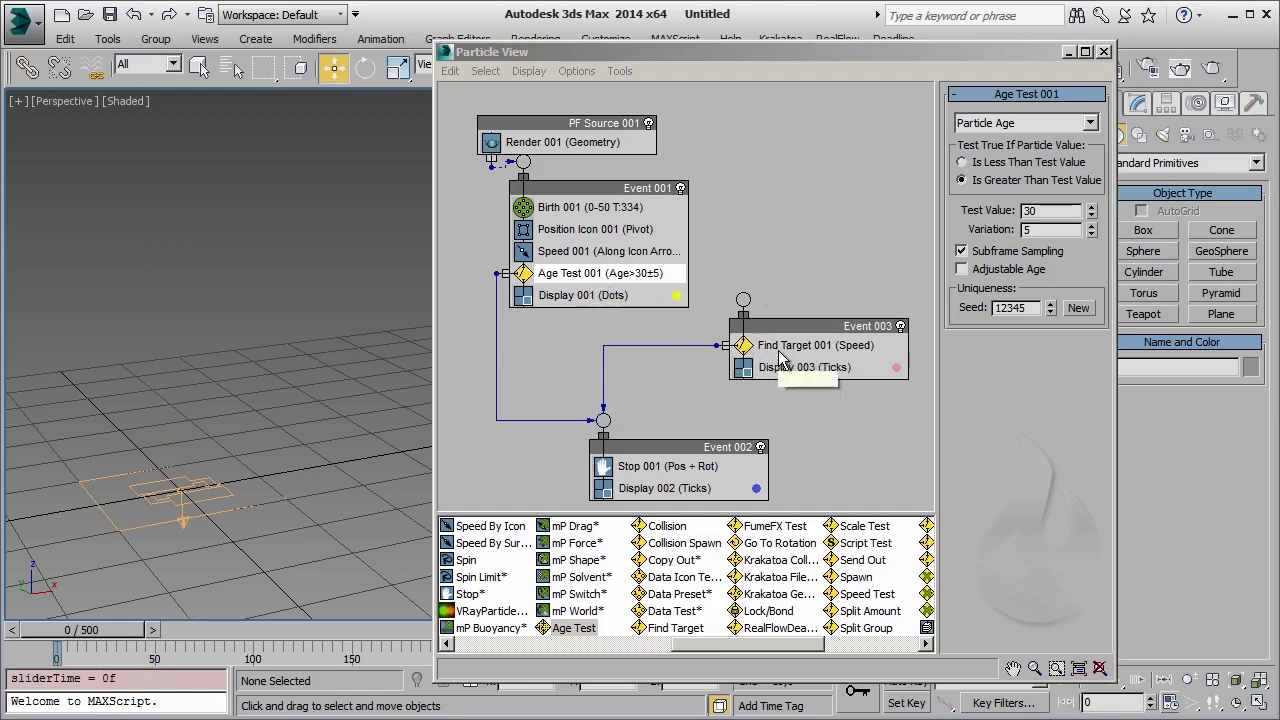
Reroute Age Test 001's output into Event 003, tidy the nodes, and scrub to frame 71
left_click_drag(506, 274, 743, 300)
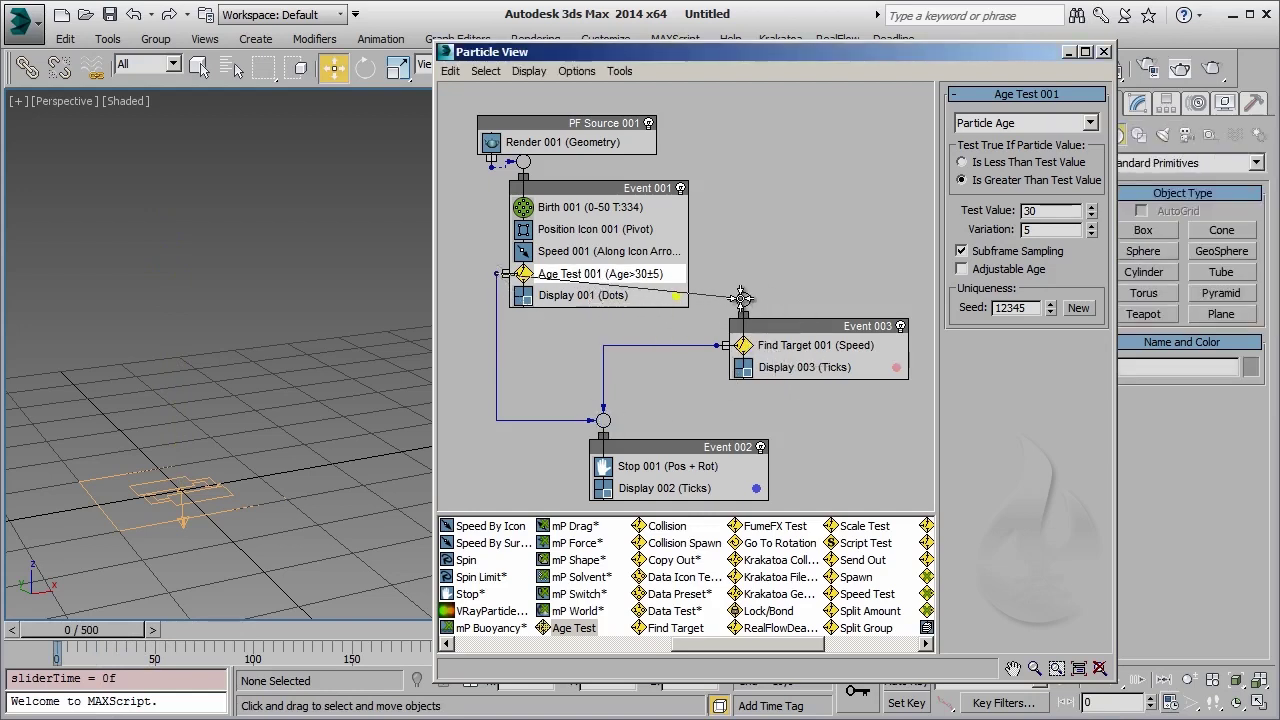
left_click_drag(795, 333, 754, 370)
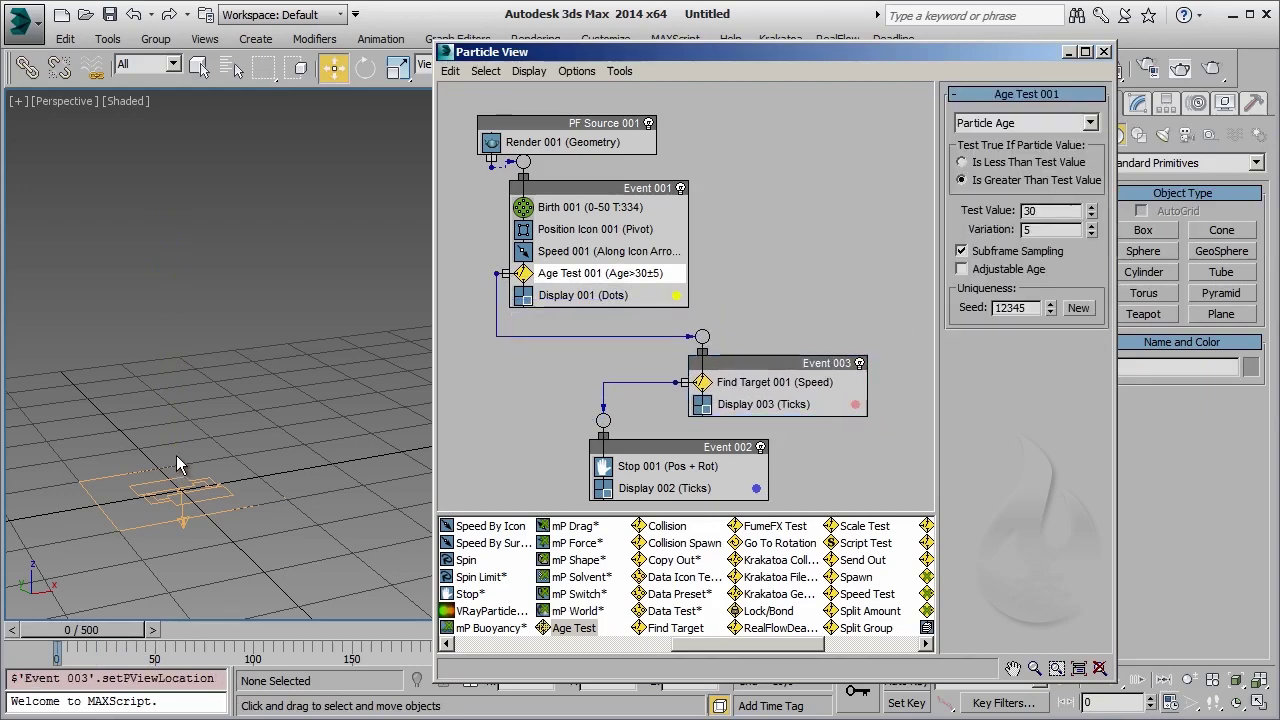
left_click_drag(685, 447, 595, 481)
left_click_drag(825, 365, 823, 384)
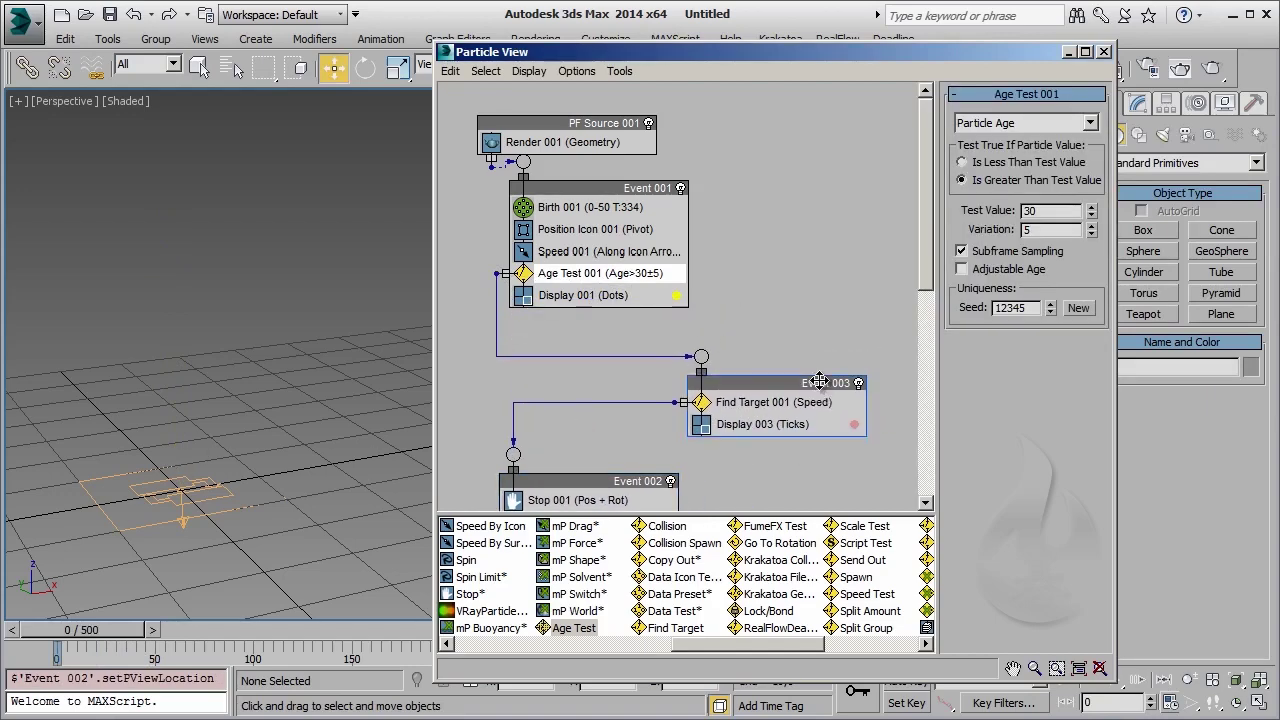
mouse_move(293, 415)
middle_mouse_down("alt")
mouse_move(244, 415)
mouse_move(276, 406)
mouse_move(300, 430)
middle_mouse_up("alt")
left_click_drag(548, 683, 548, 601)
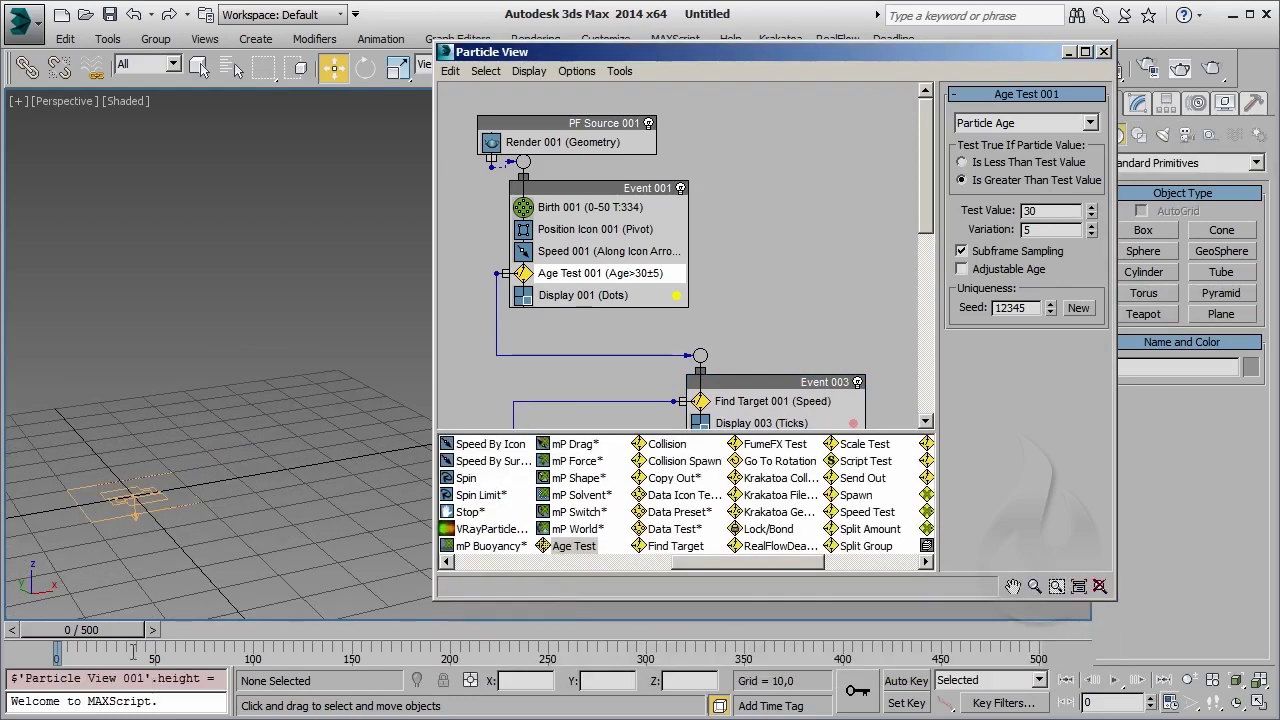
left_click_drag(104, 636, 238, 638)
key("w")
mouse_move(238, 272)
middle_mouse_down("alt")
mouse_move(186, 352)
mouse_move(359, 304)
middle_mouse_up("alt")
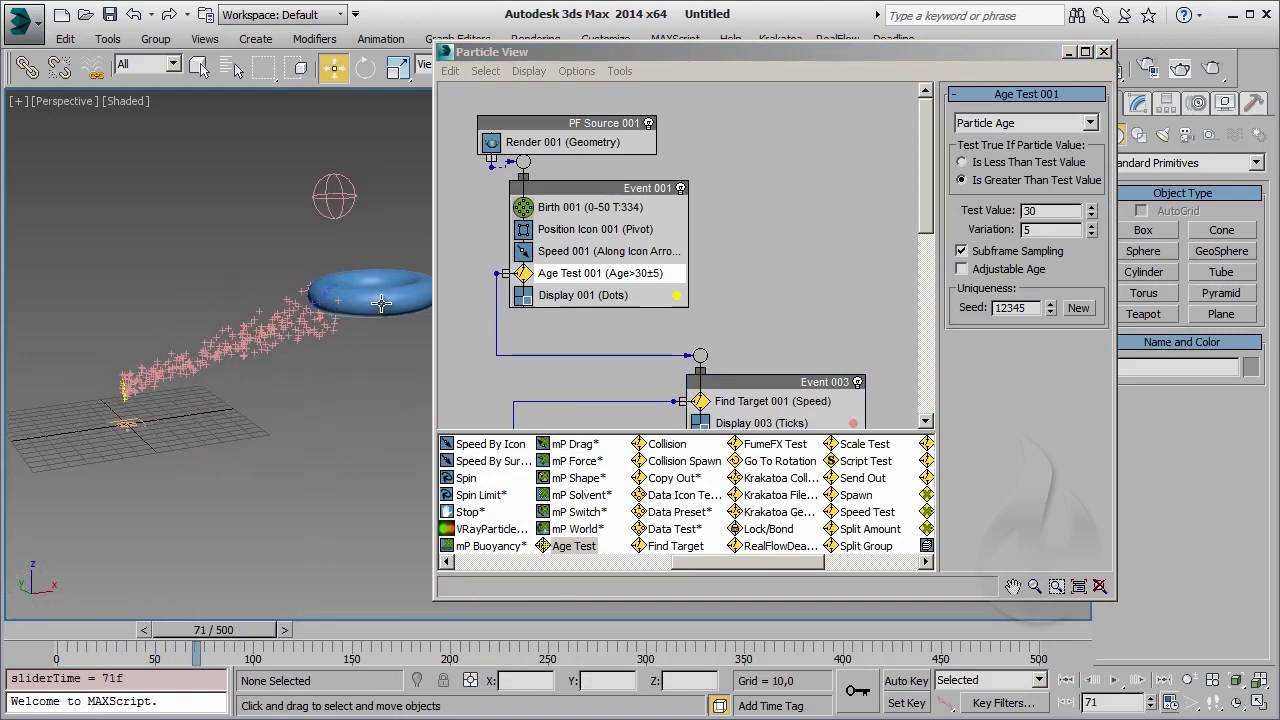
Switch Find Target 001's target from Torus001 to its own Icon
left_click(712, 404)
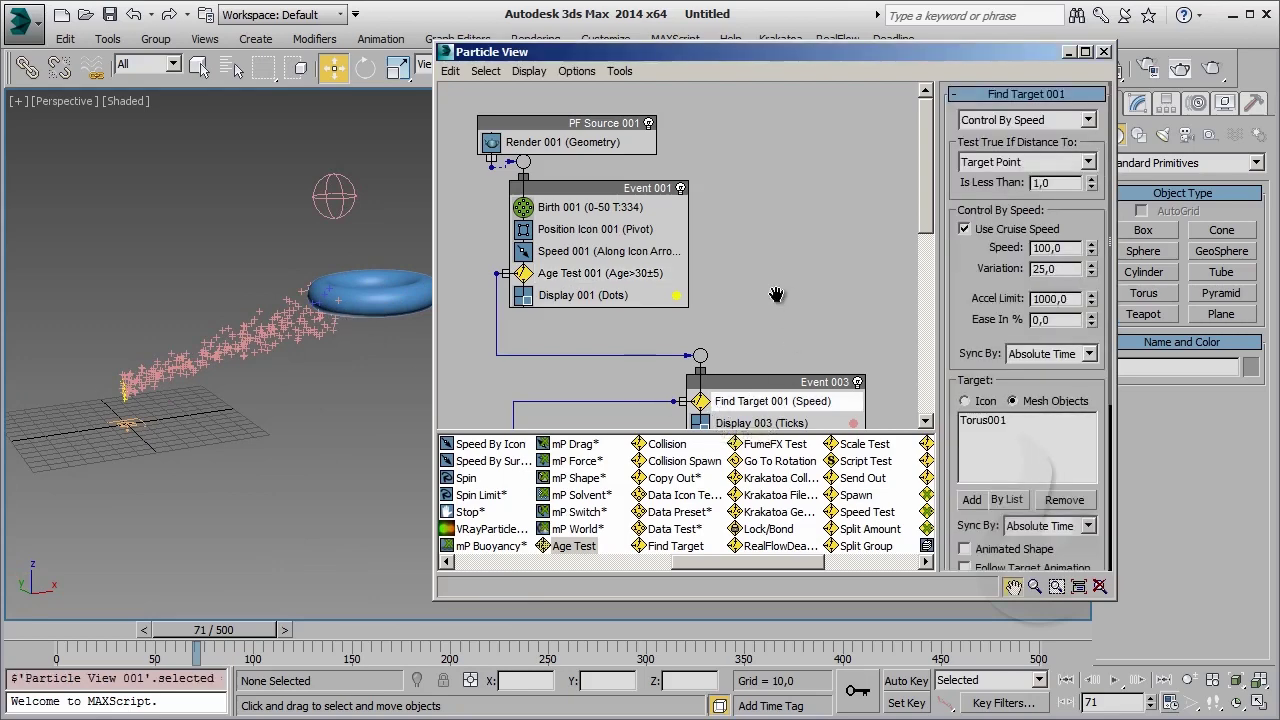
middle_click_drag(776, 294, 759, 203)
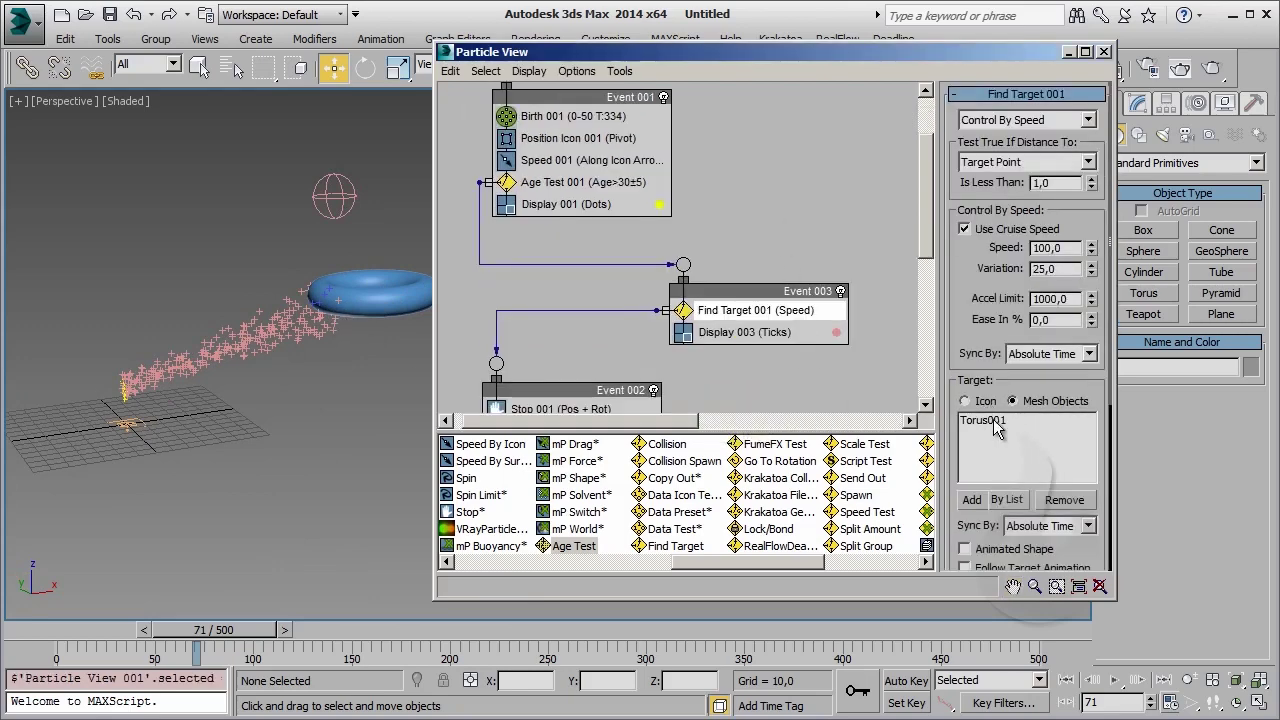
middle_click_drag(673, 366, 674, 249)
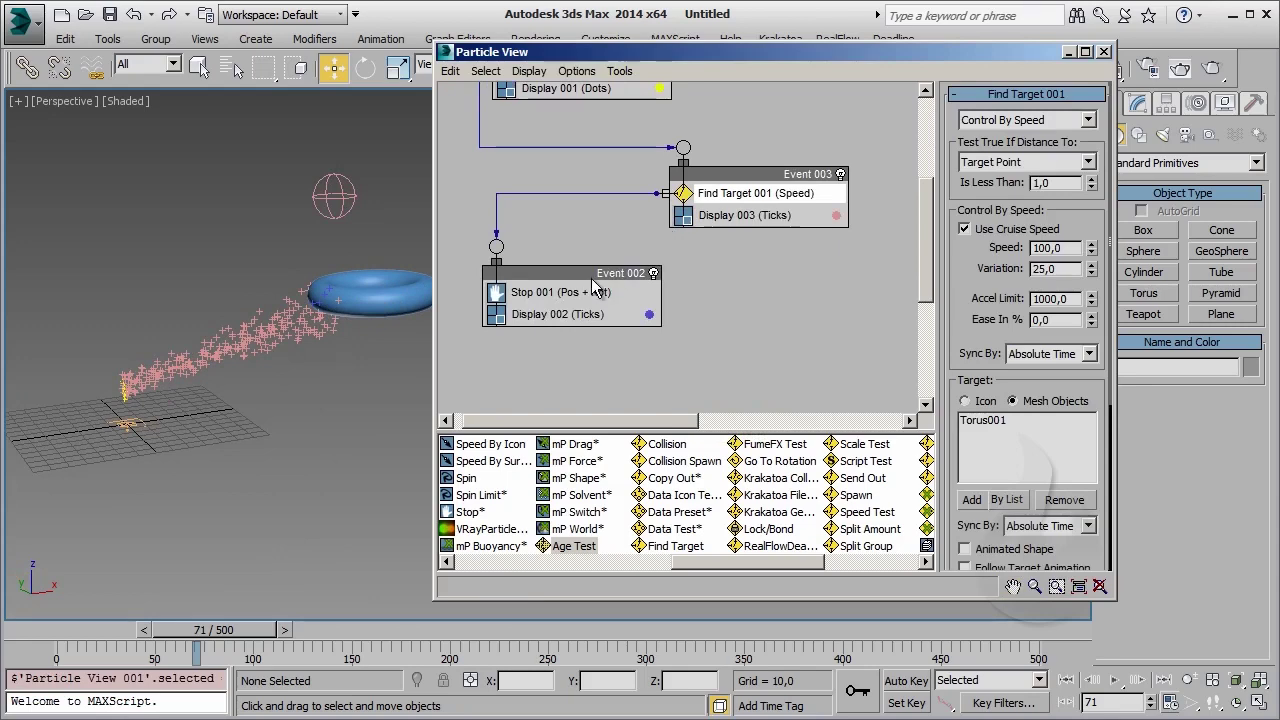
left_click_drag(614, 271, 618, 303)
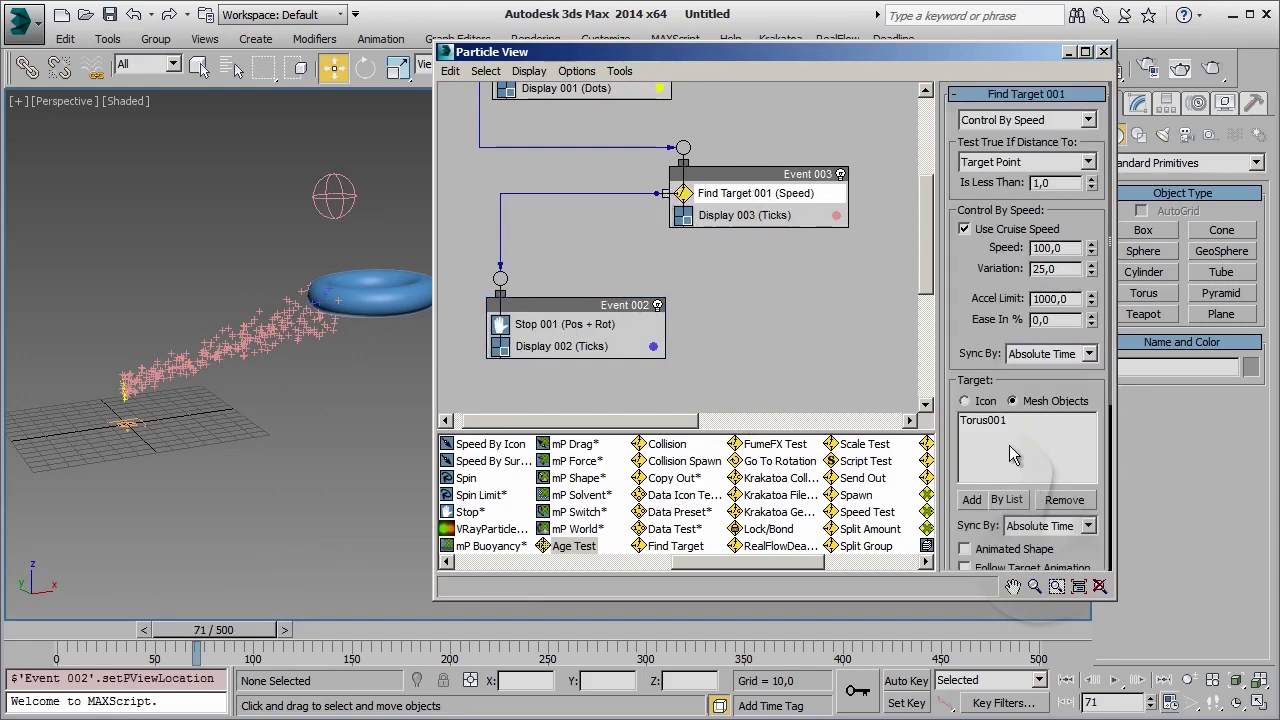
left_click(977, 405)
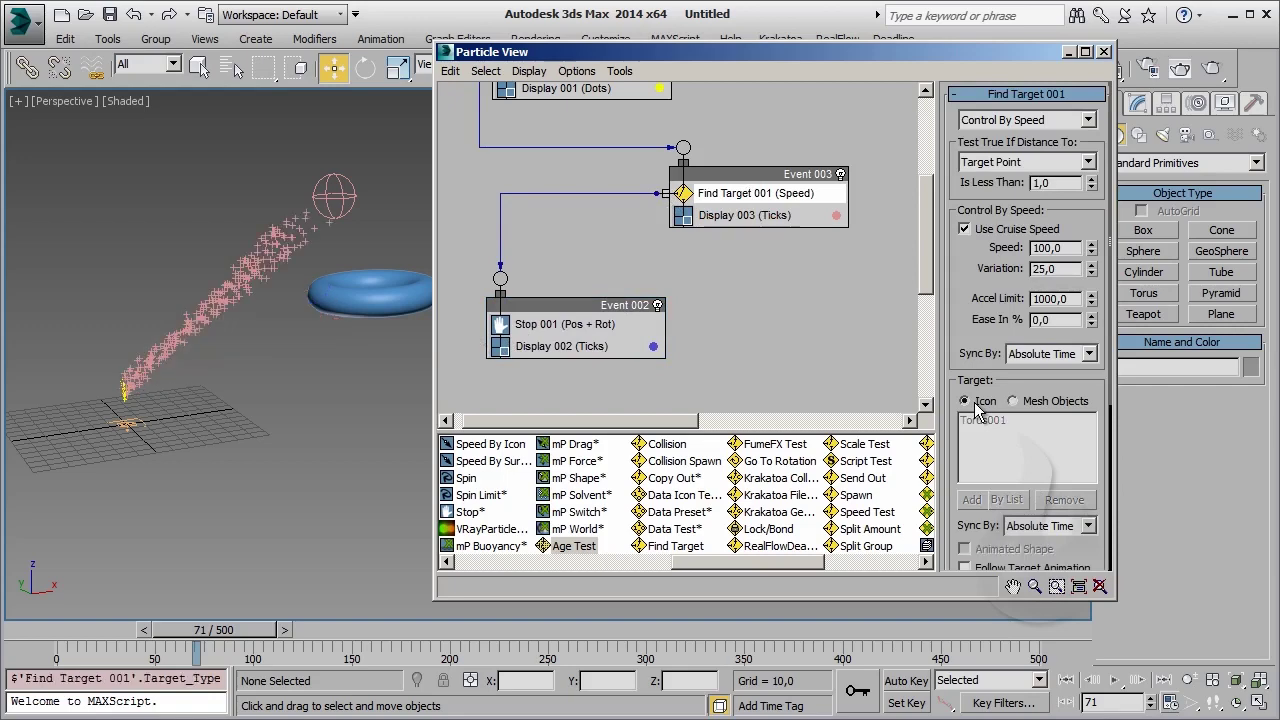
Raise the Find Target icon high above the torus, to Z 205,337
left_click(335, 197)
left_click_drag(334, 144, 334, 75)
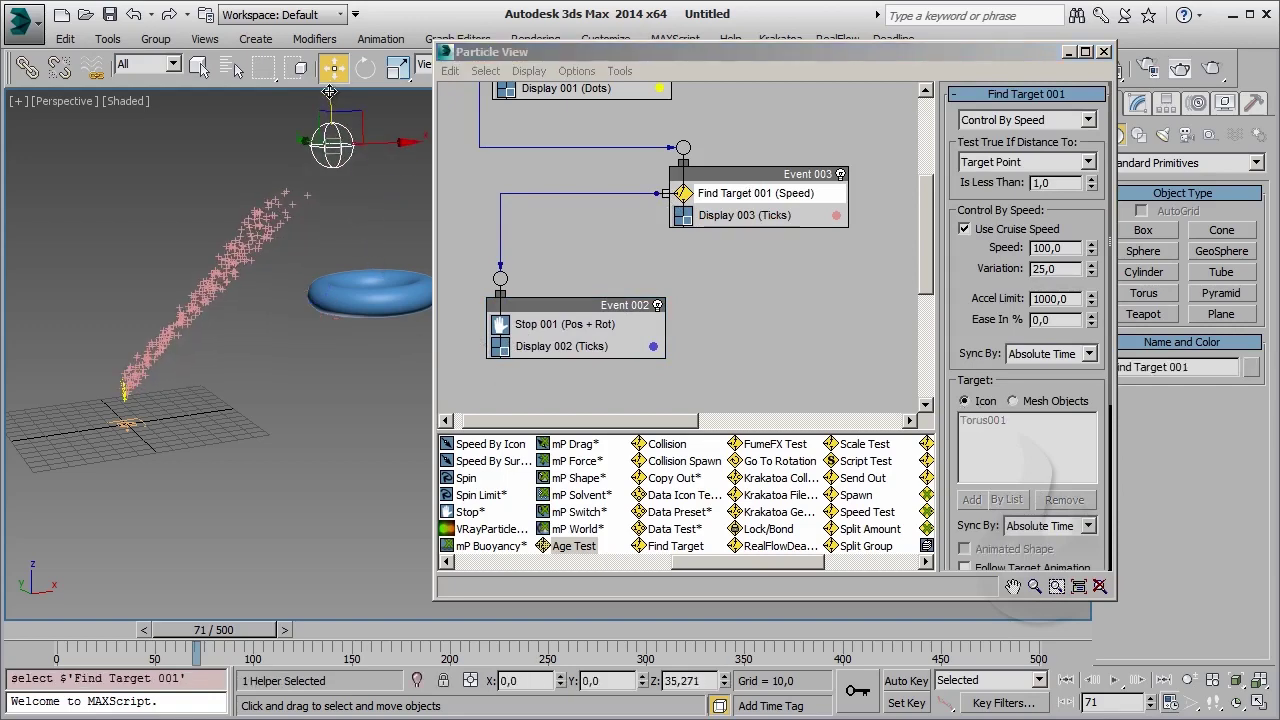
middle_click_drag(318, 192, 269, 300)
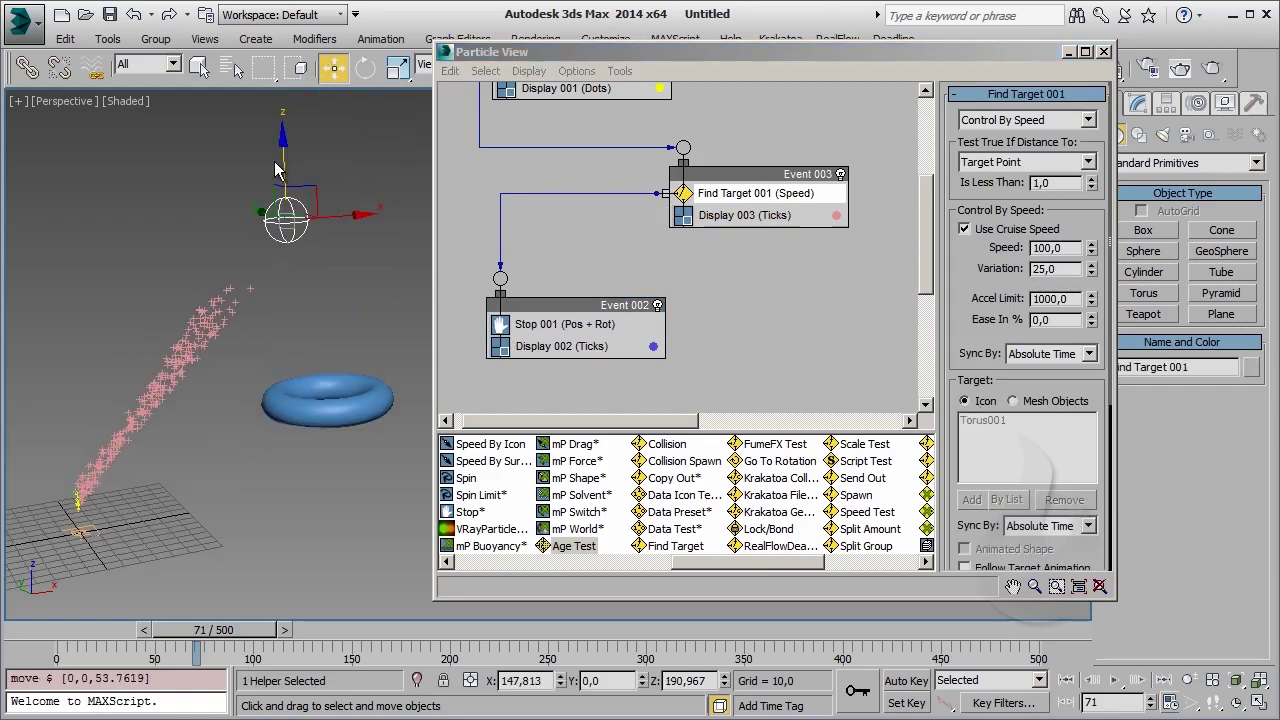
left_click_drag(282, 165, 282, 140)
Scrub to frame 85 and Shift-drag a copy of Find Target 001 toward Event 002
left_click_drag(183, 648, 228, 643)
key("w")
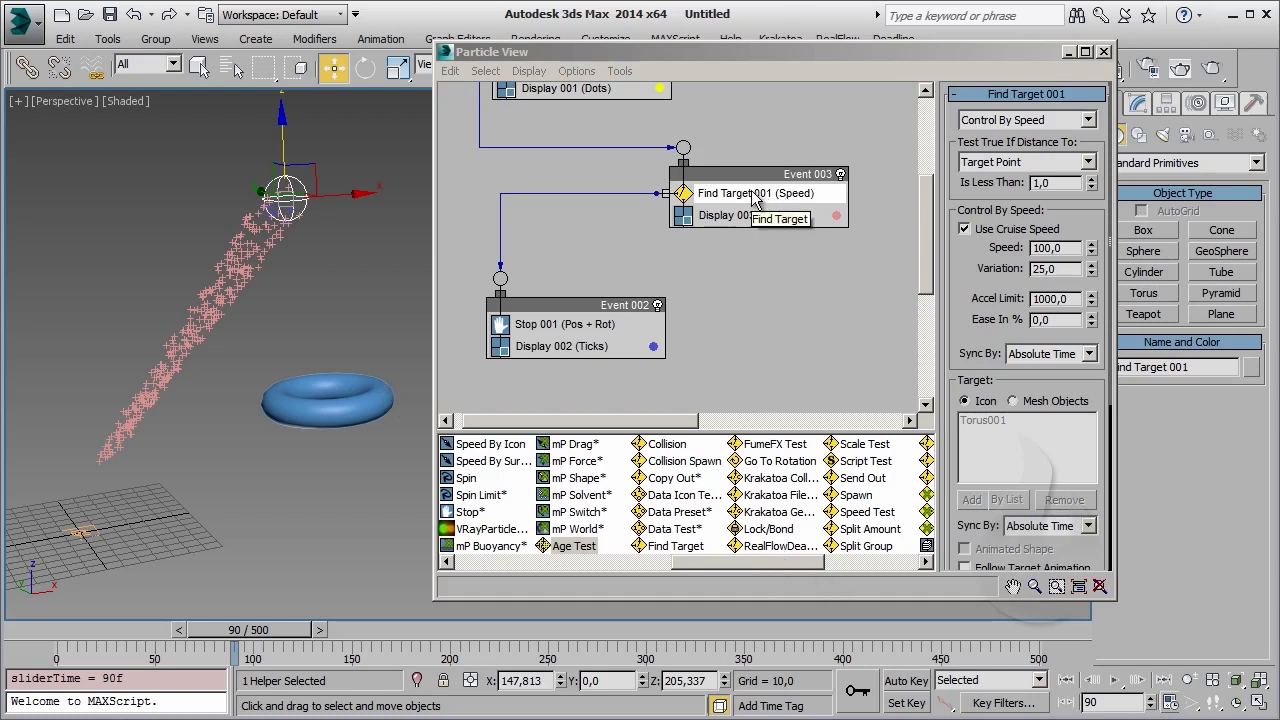
left_click_drag(757, 196, 599, 345)
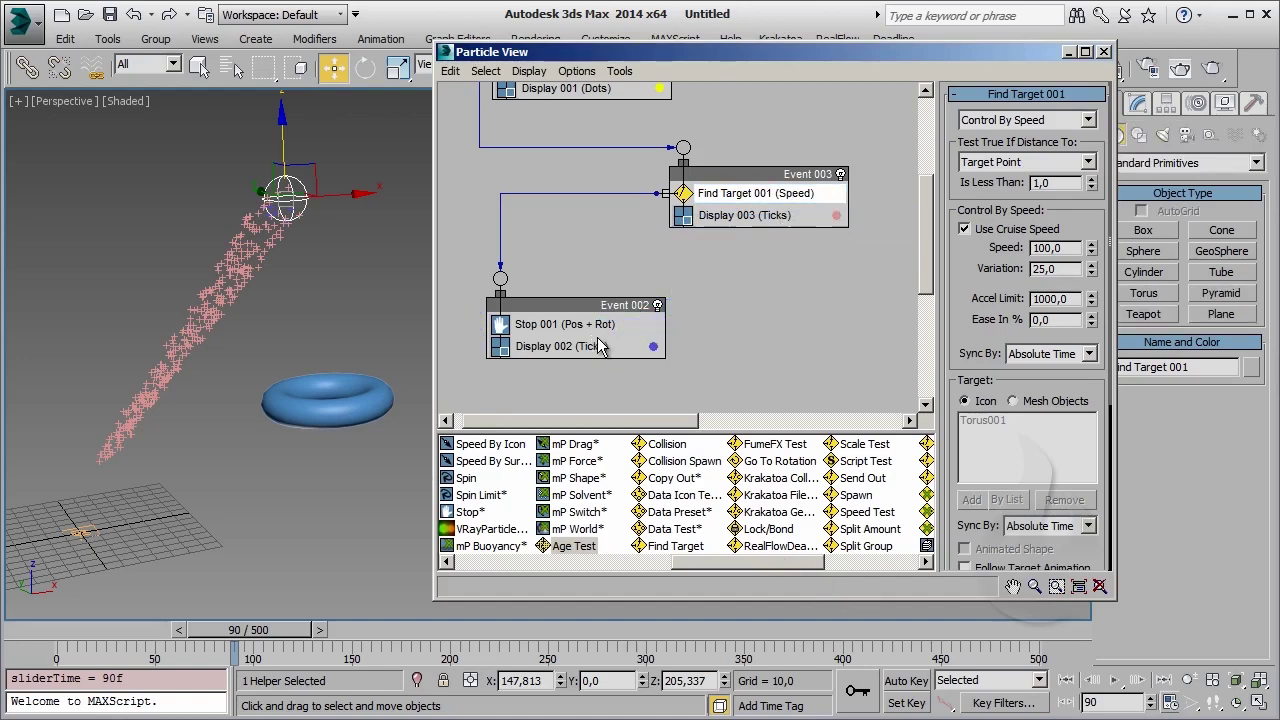
mouse_move(755, 193)
left_mouse_down("shift")
mouse_move(800, 295)
mouse_move(557, 346)
left_mouse_up("shift")
Confirm an independent Copy and delete the leftover empty Event 004
left_click(713, 390)
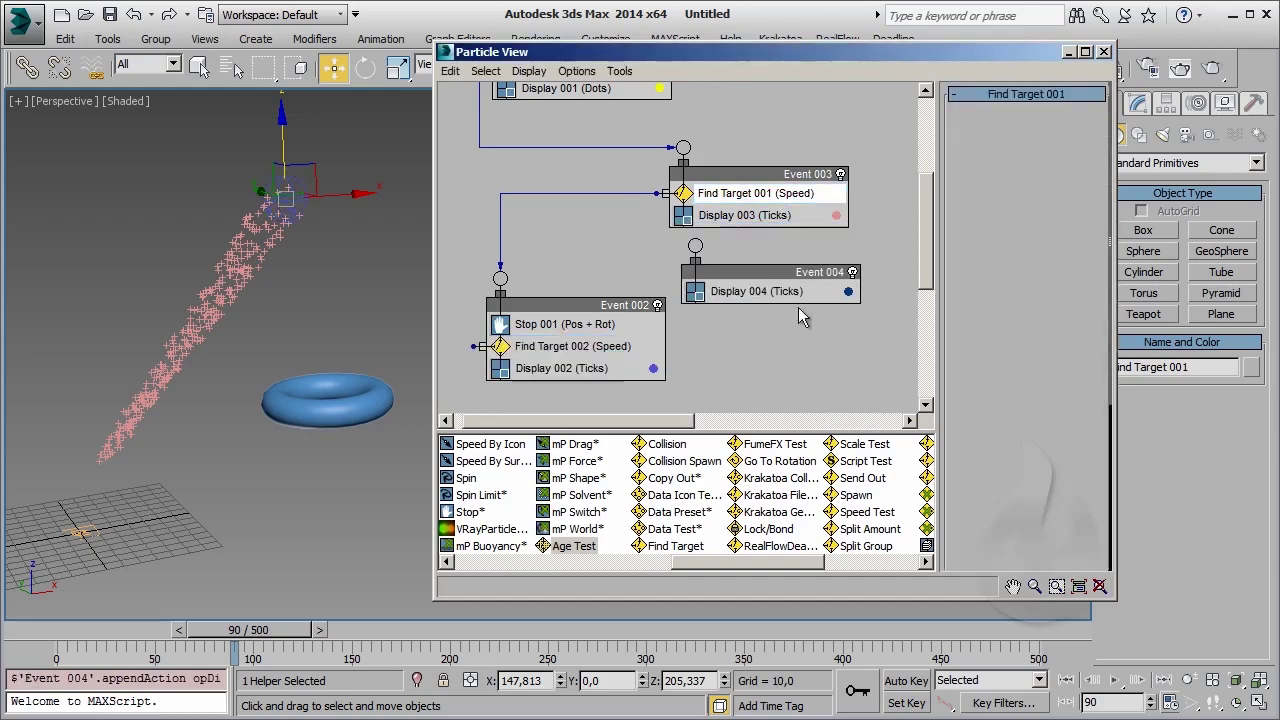
left_click(845, 273)
key("Delete")
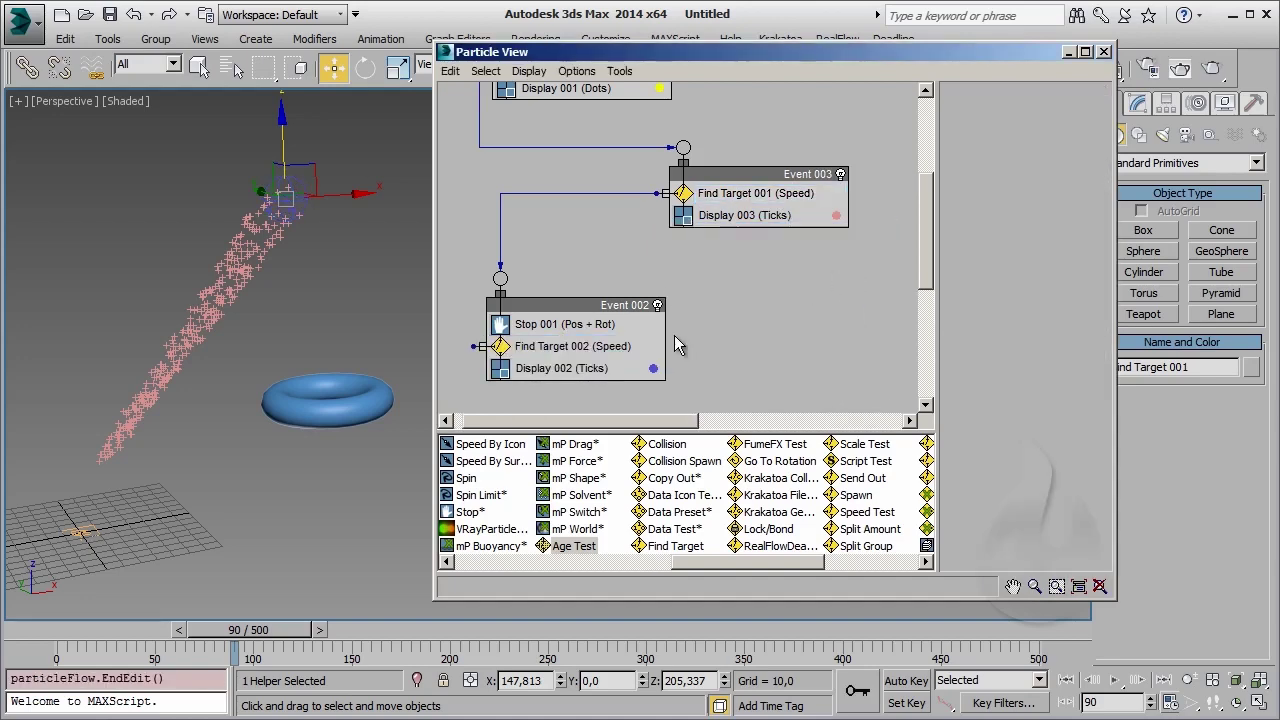
Set Find Target 002's target to Mesh Objects, then pull Stop 001 out of Event 002
left_click(565, 346)
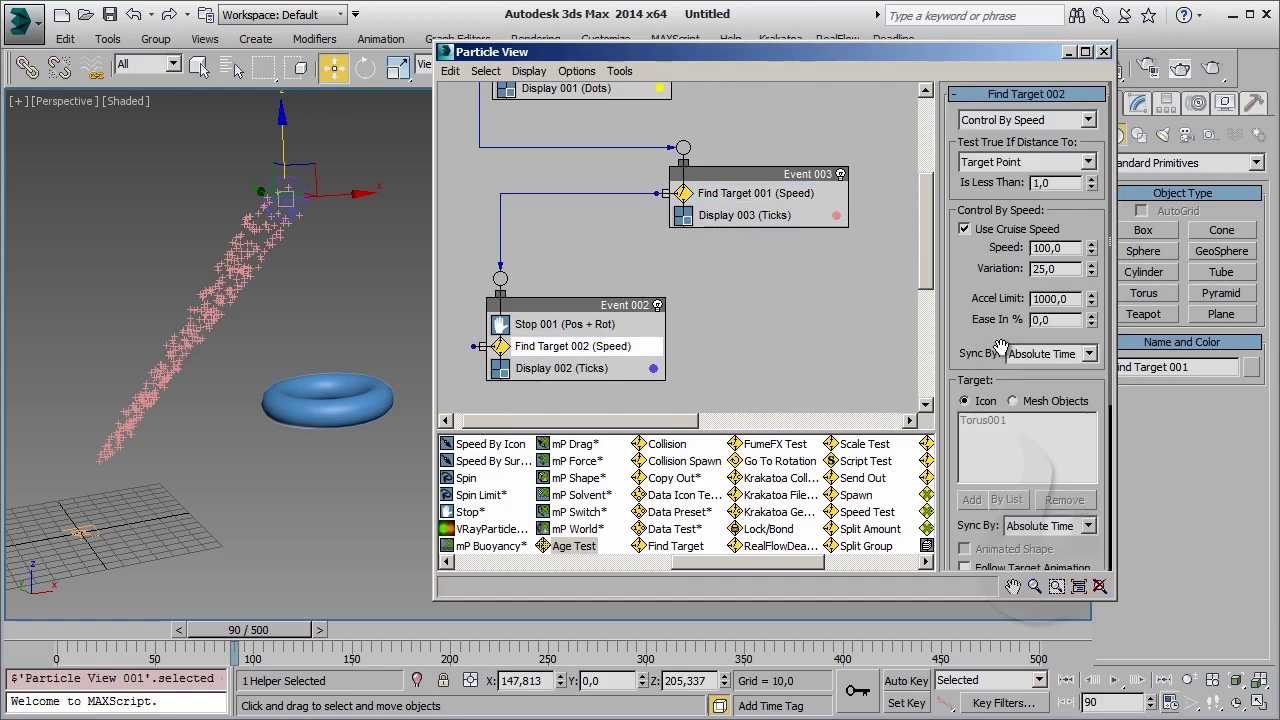
left_click(1013, 401)
mouse_move(304, 616)
left_mouse_down()
mouse_move(428, 641)
mouse_move(350, 641)
mouse_move(378, 643)
left_mouse_up()
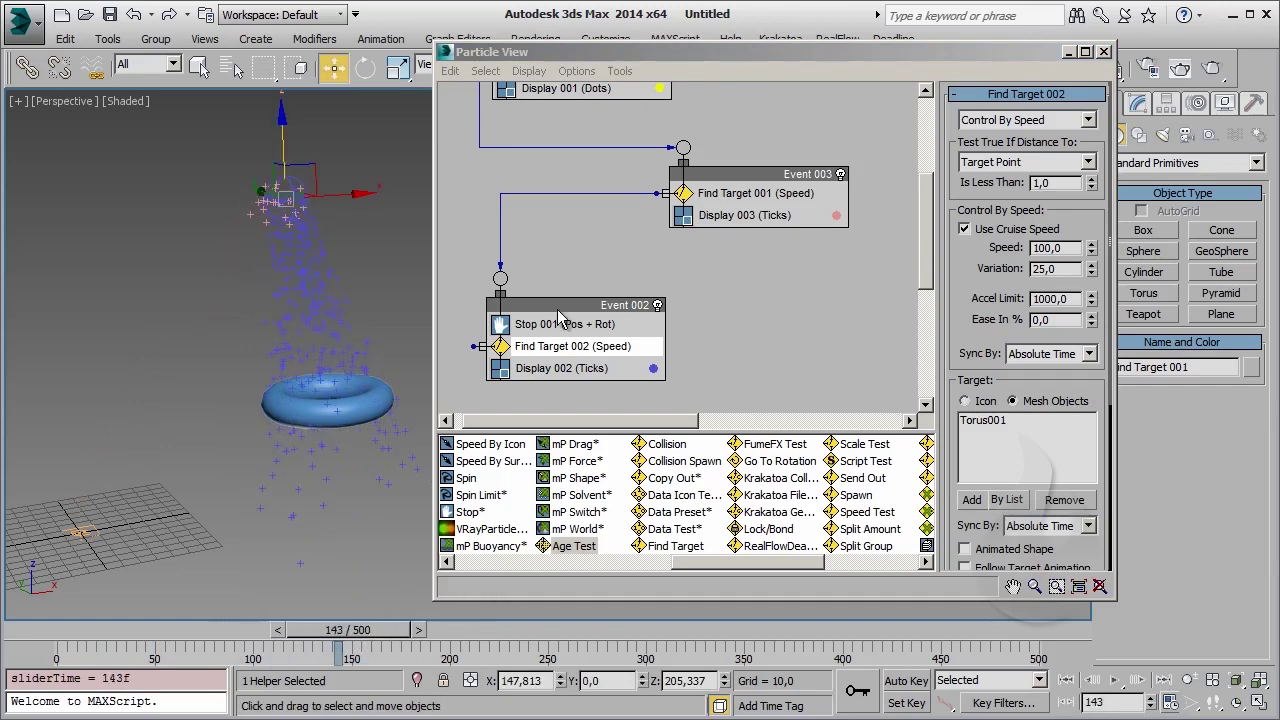
mouse_move(552, 324)
left_mouse_down()
mouse_move(700, 324)
mouse_move(830, 351)
left_mouse_up()
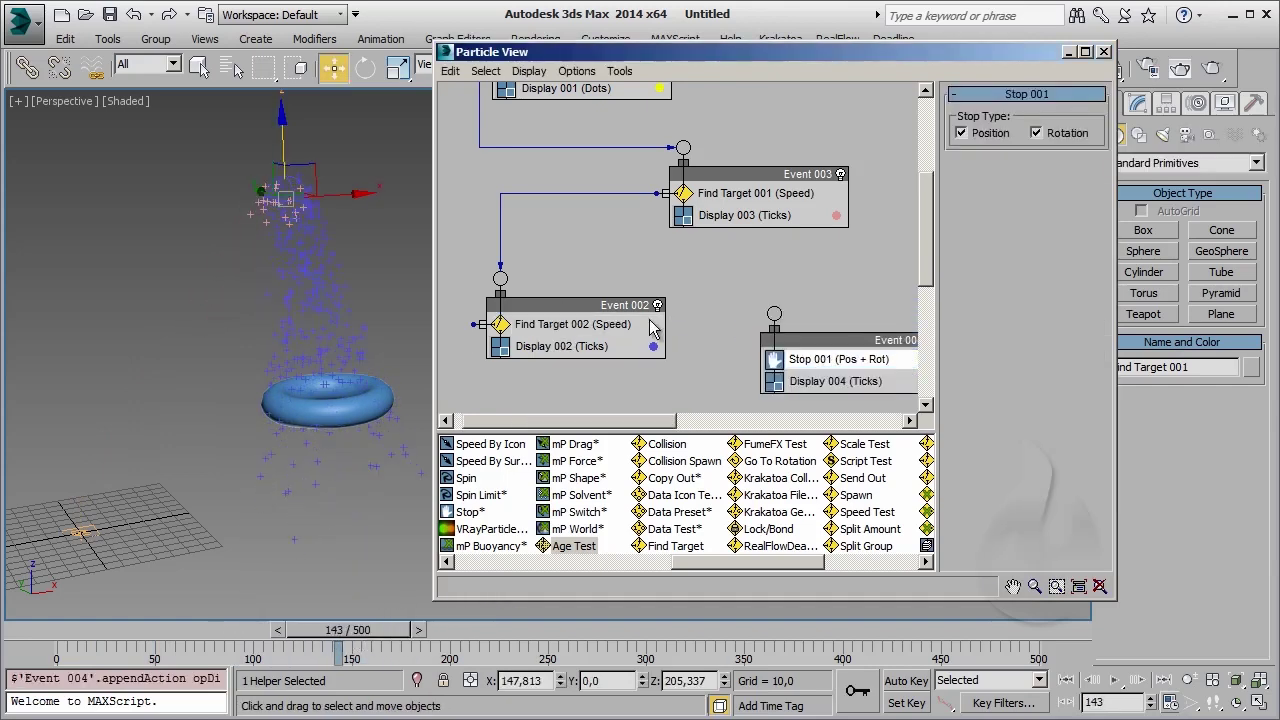
Put Stop 001 in new Event 004, wire Find Target 002's output to it, nudge Event 002 up
left_click_drag(610, 305, 610, 268)
mouse_move(815, 314)
left_mouse_down()
mouse_move(705, 351)
mouse_move(529, 362)
left_mouse_up()
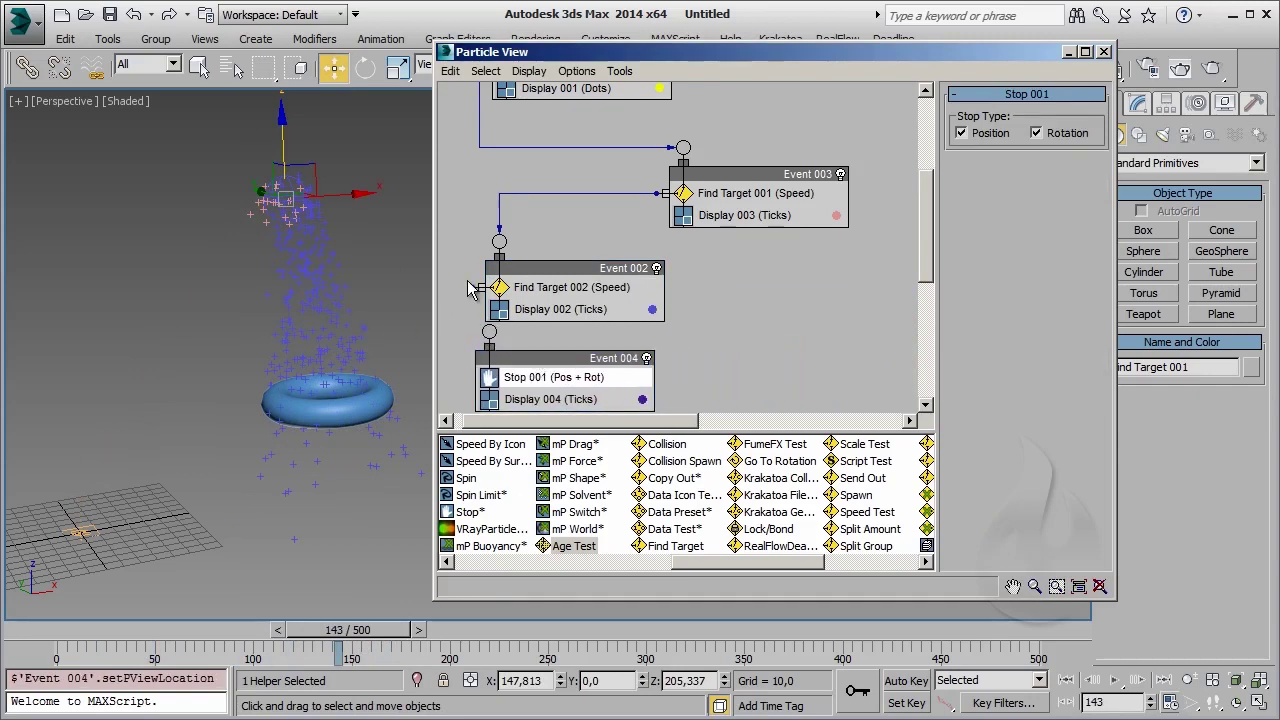
left_click_drag(472, 287, 490, 334)
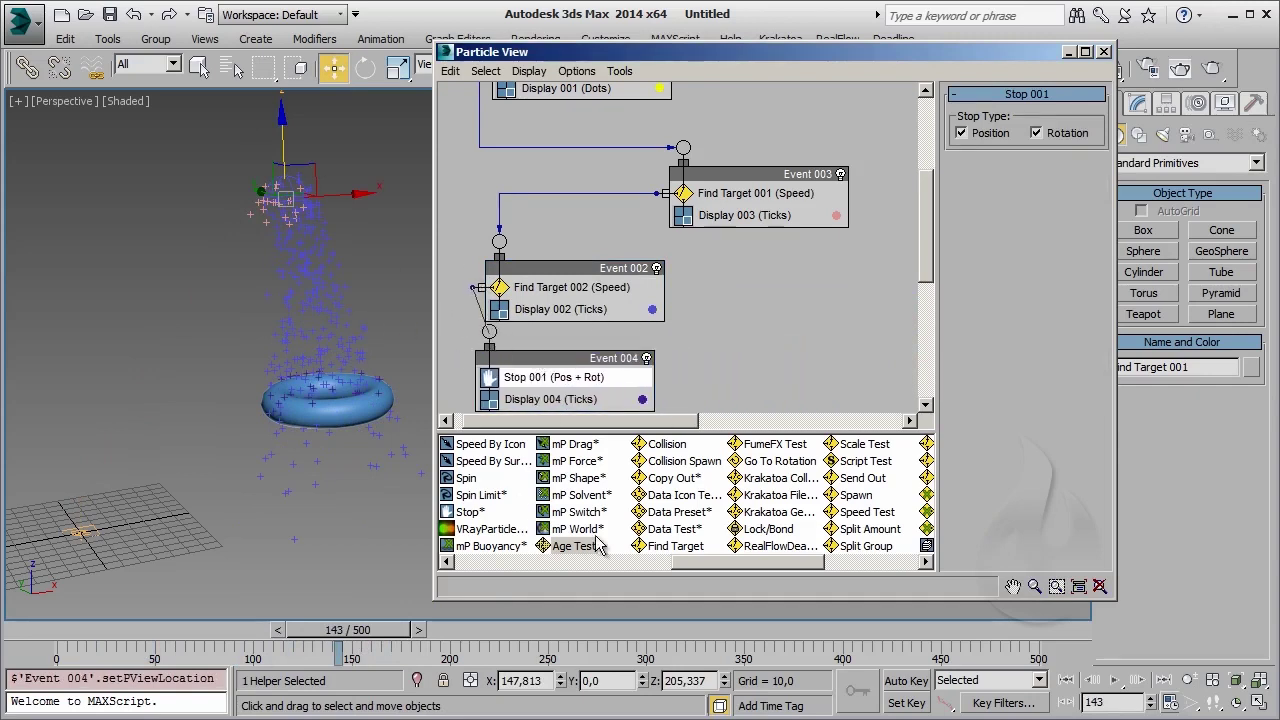
left_click_drag(578, 361, 723, 363)
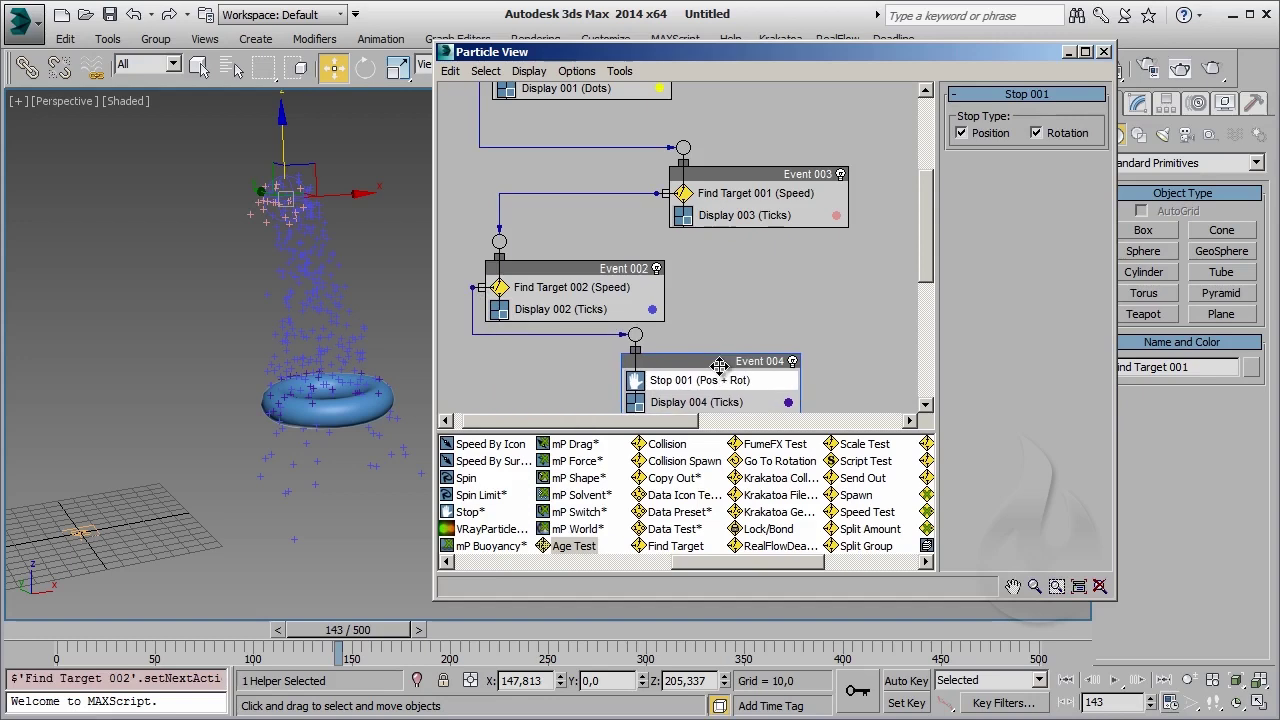
left_click(613, 250)
left_click_drag(610, 268, 610, 250)
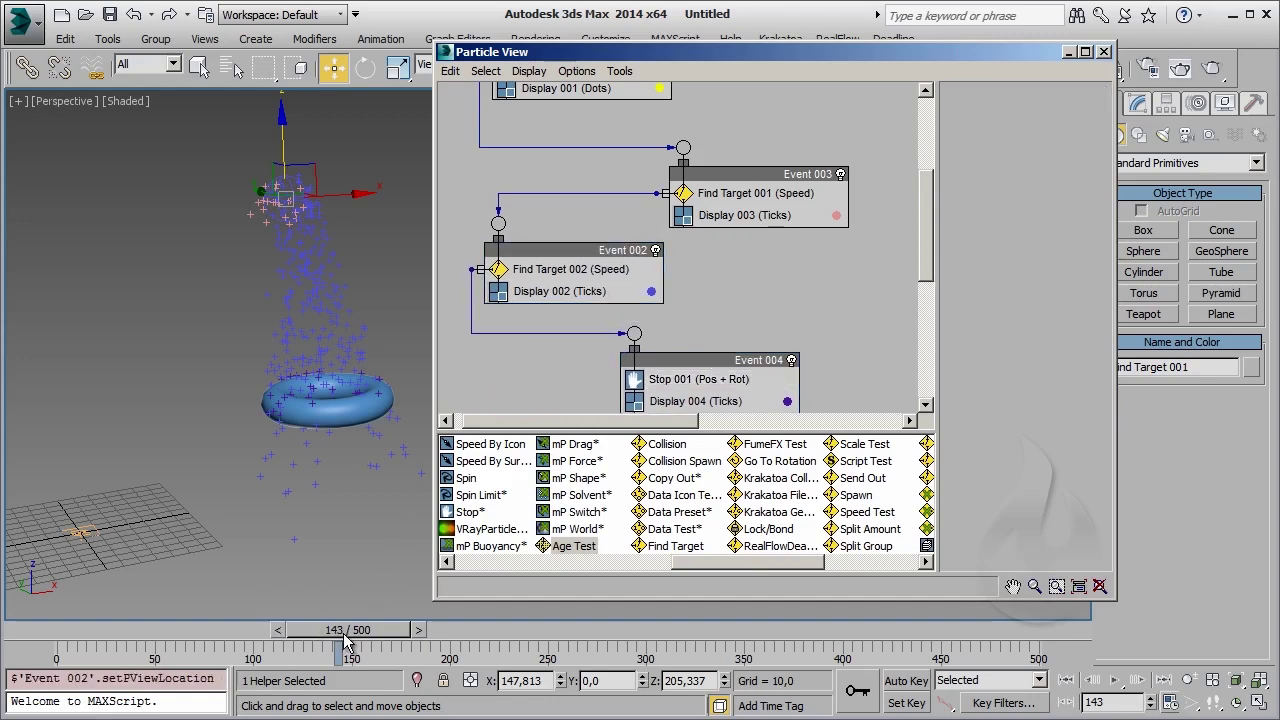
left_click_drag(345, 640, 305, 640)
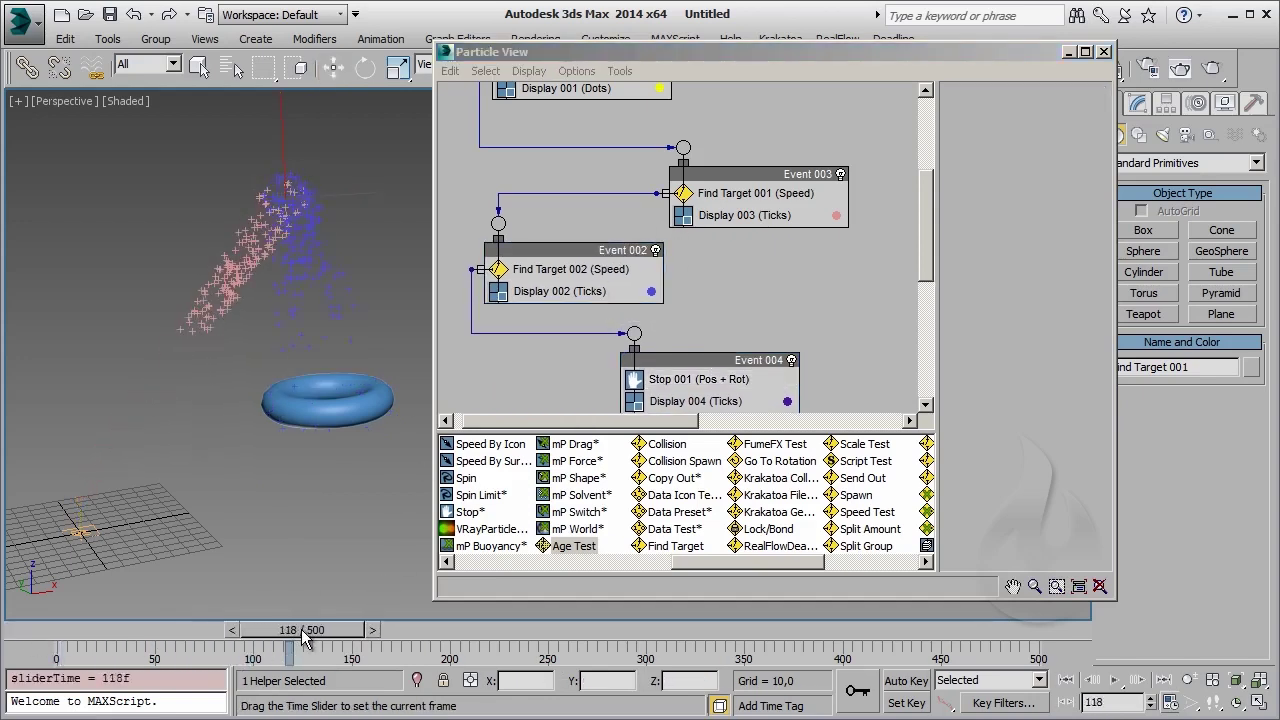
mouse_move(305, 640)
left_mouse_down()
mouse_move(490, 640)
mouse_move(86, 627)
mouse_move(263, 628)
left_mouse_up()
key("w")
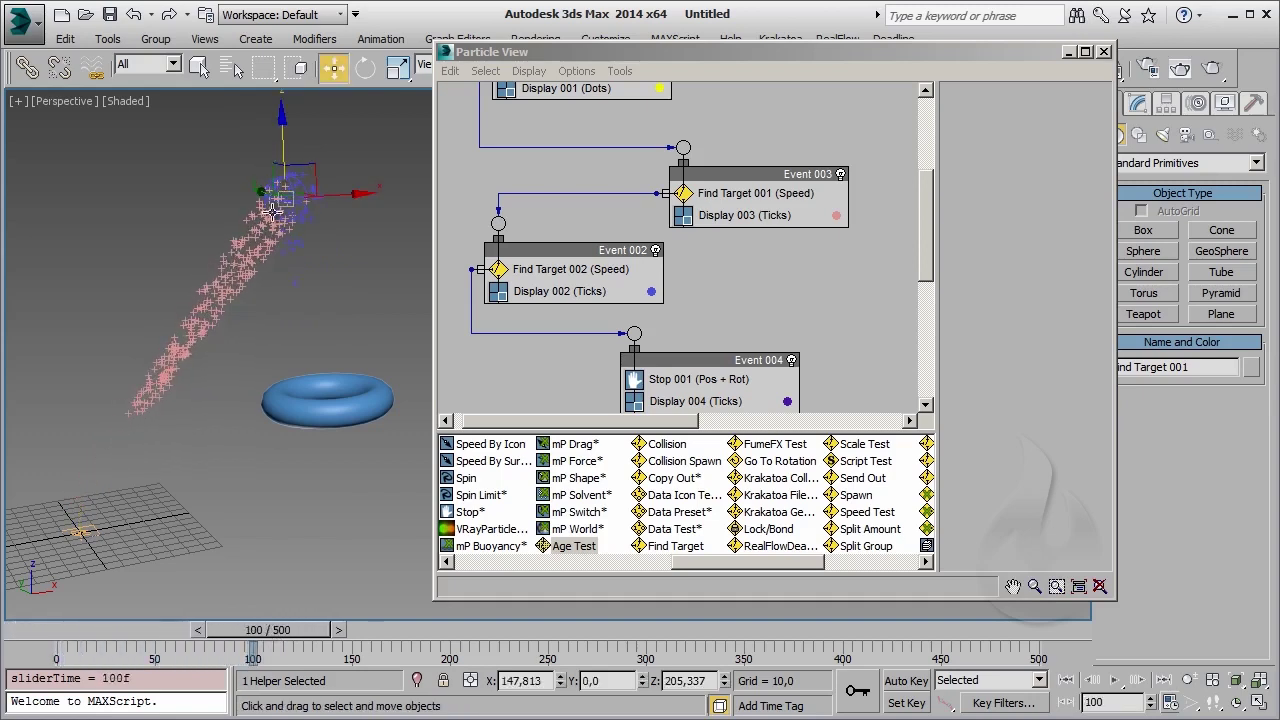
middle_click_drag(244, 261, 240, 265, "alt")
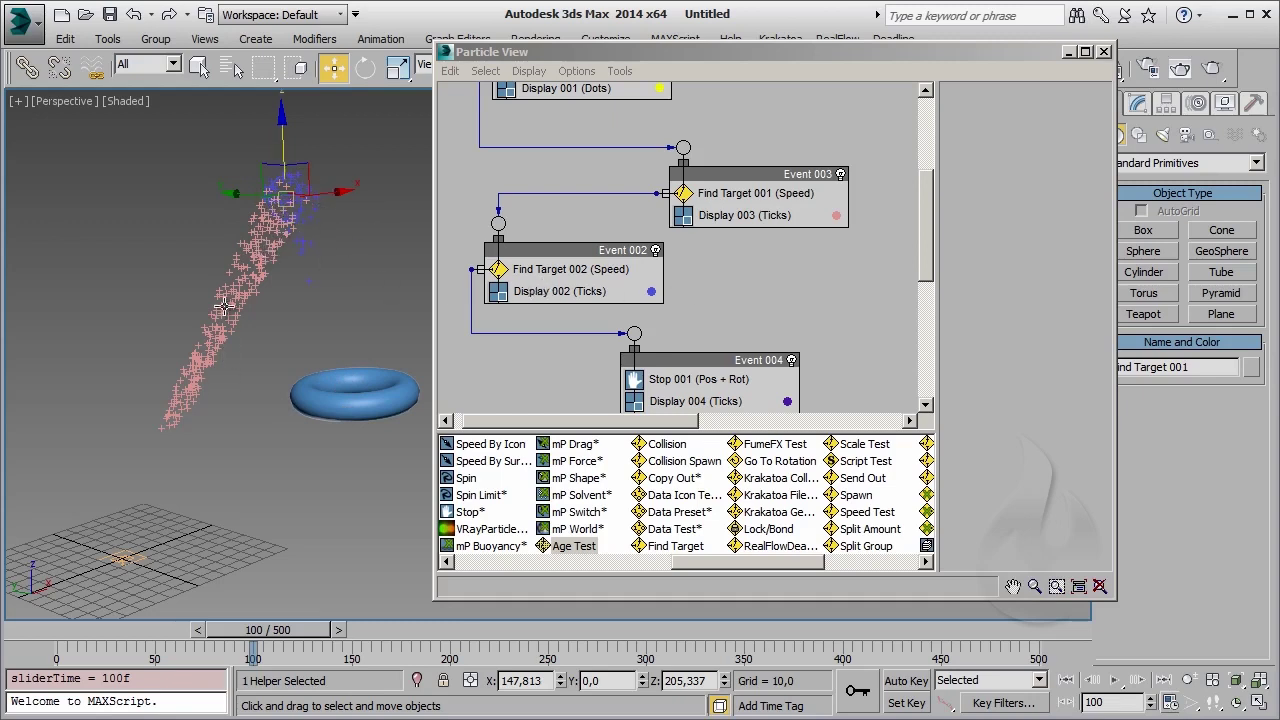
Set Find Target 001's Is Less Than distance to 50 and scrub to check the torus
left_click(700, 196)
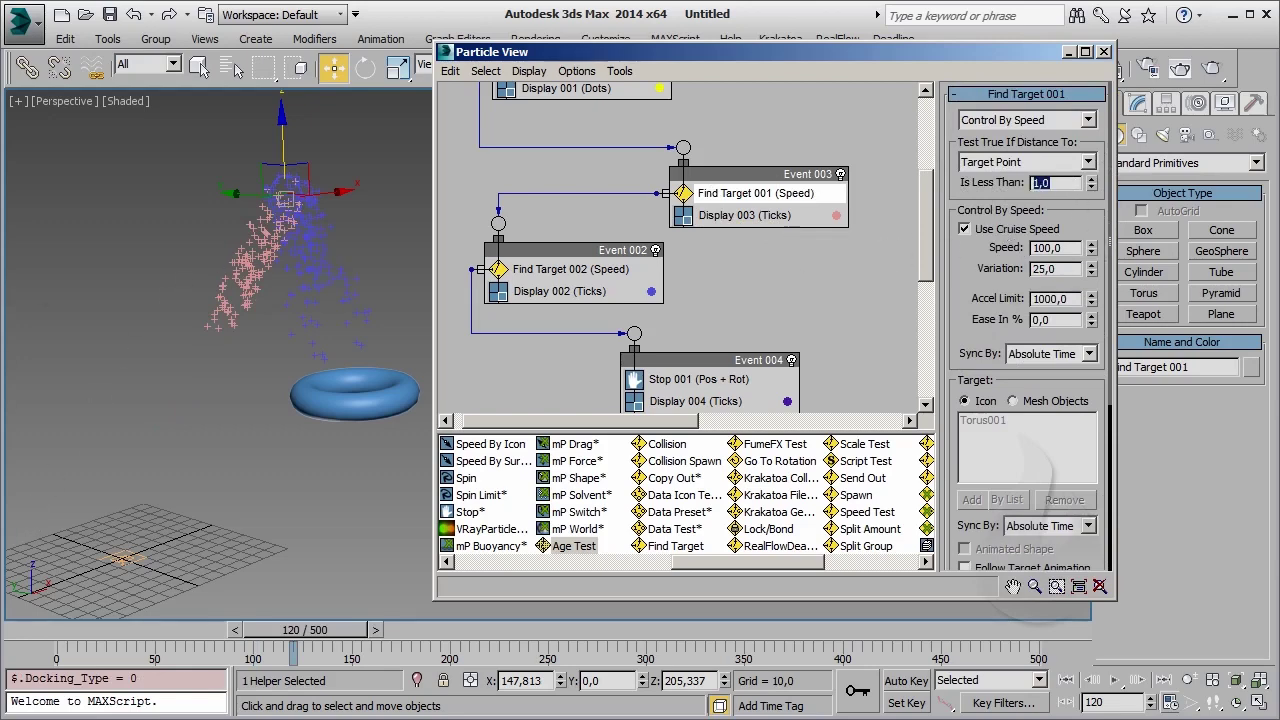
type("50")
key("Return")
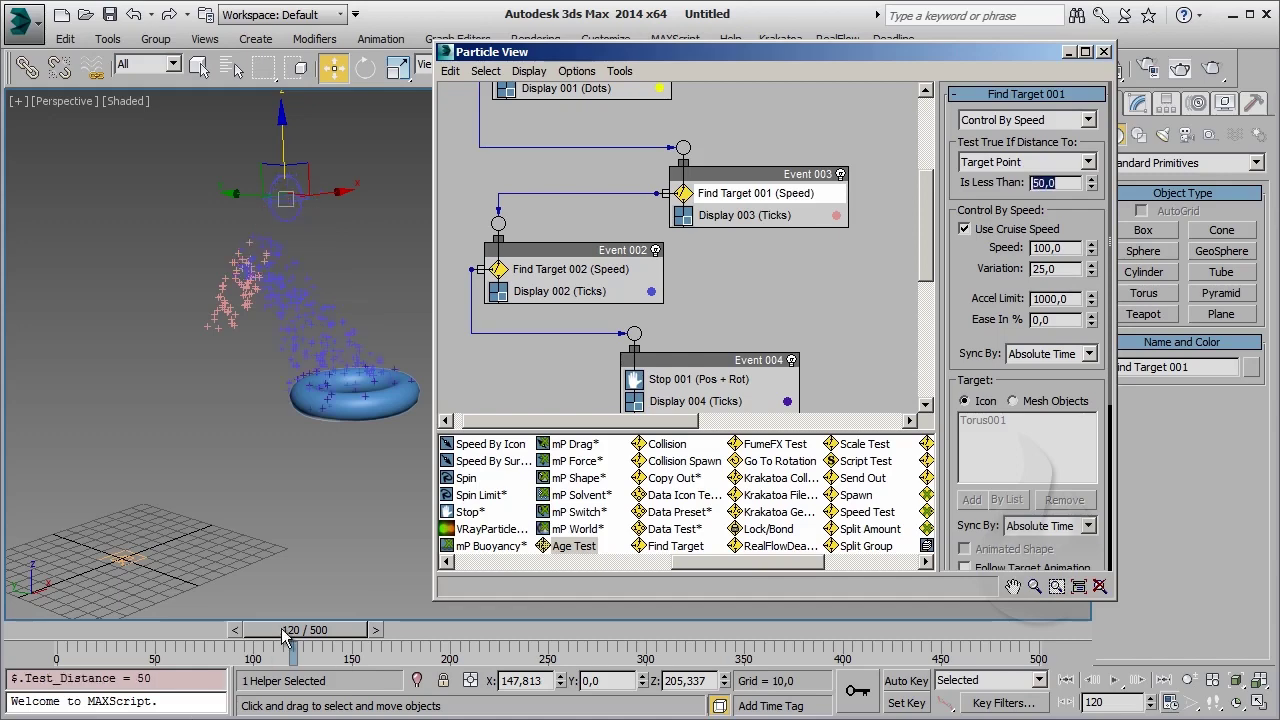
mouse_move(285, 640)
left_mouse_down()
mouse_move(258, 635)
mouse_move(299, 640)
left_mouse_up()
key("w")
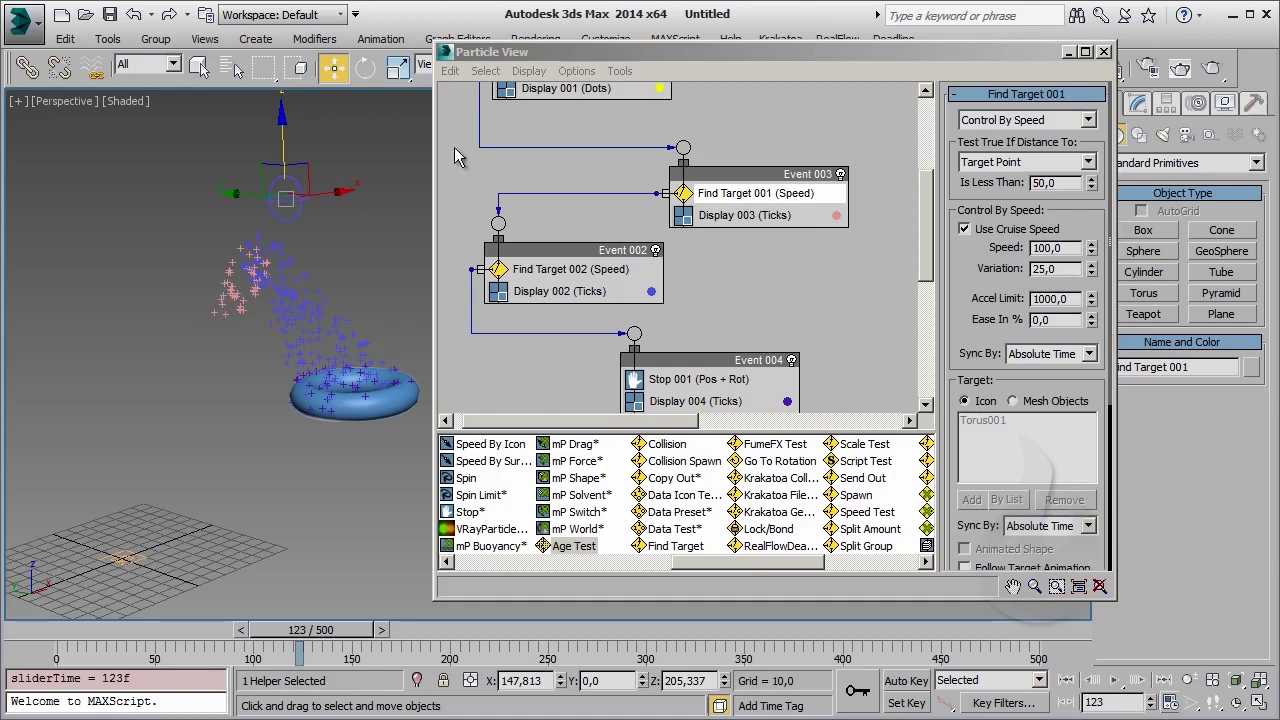
scroll(985, 330, "down", 3)
scroll(990, 312, "down", 2)
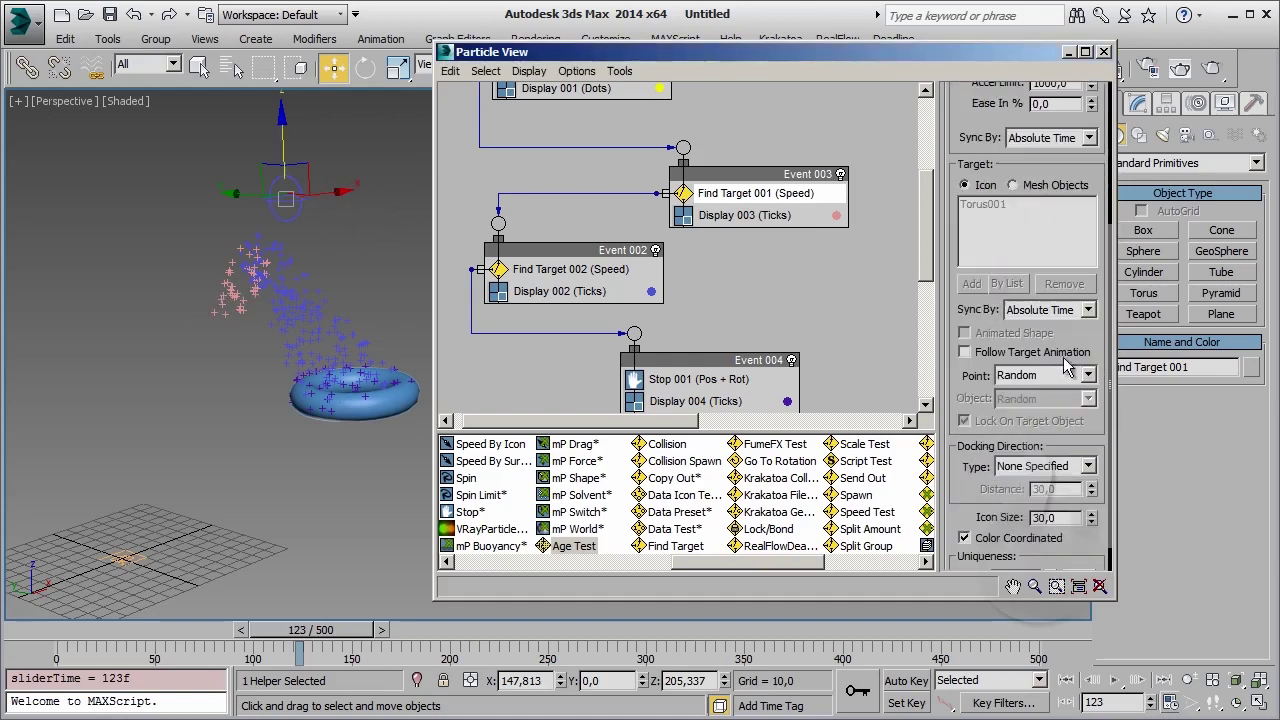
scroll(1060, 388, "down", 1)
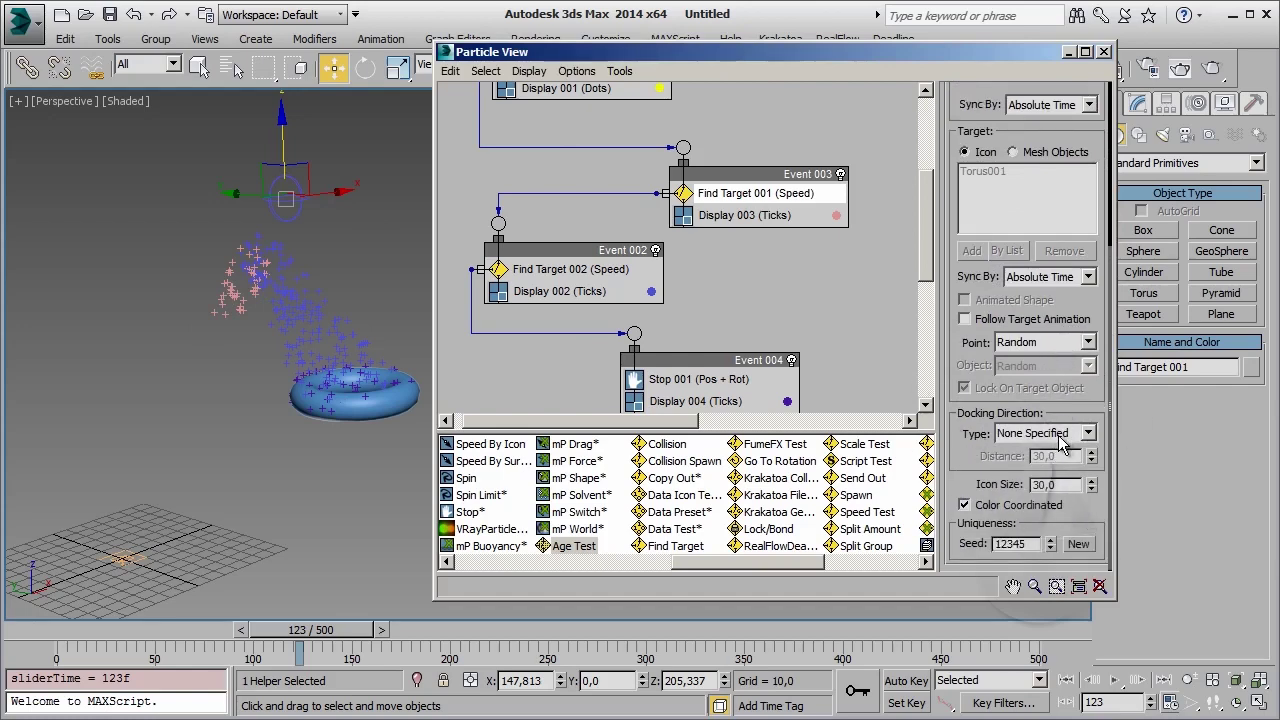
Try Along Icon Arrow, then set Find Target 001's docking direction to Icon Spherical
left_click(1089, 436)
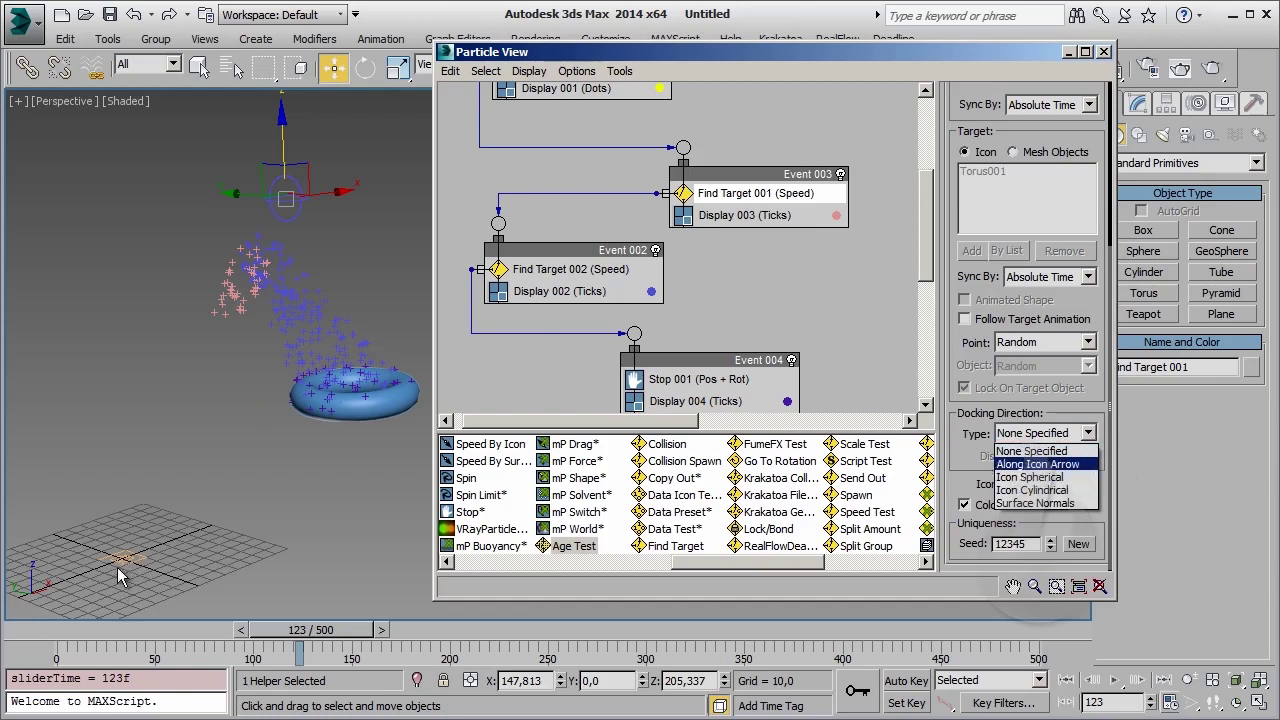
left_click(1037, 464)
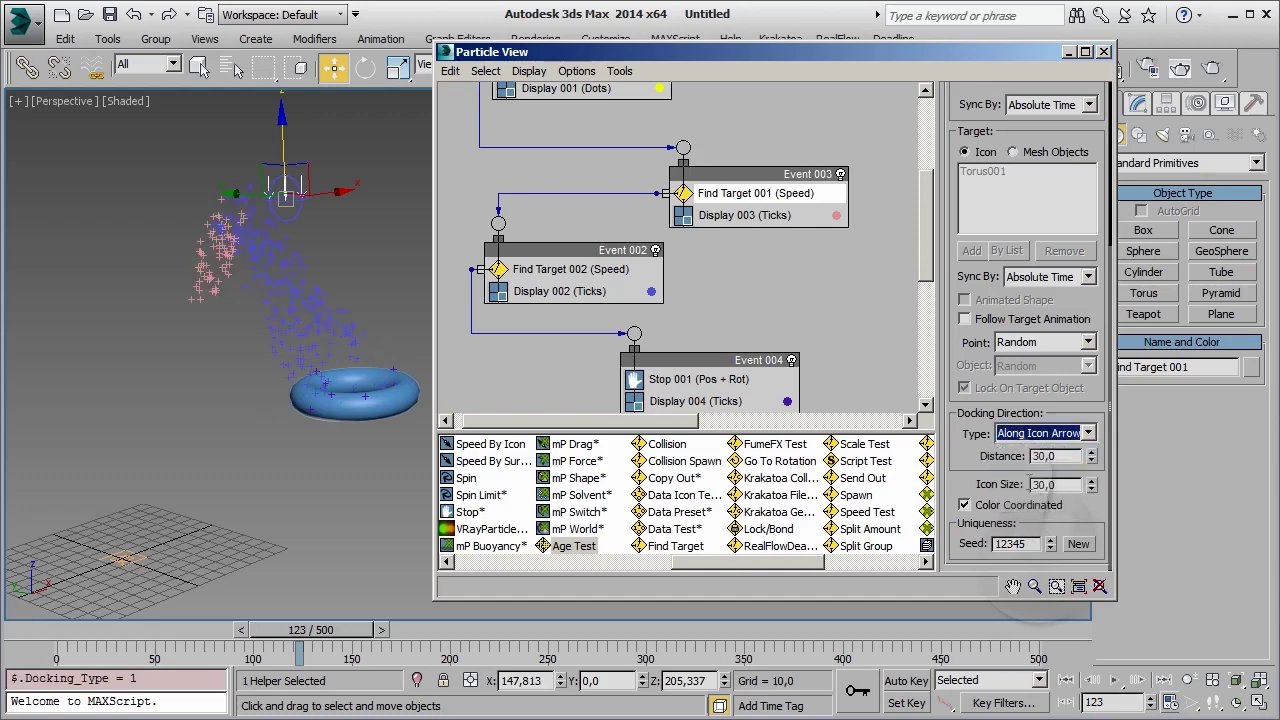
left_click_drag(300, 629, 339, 629)
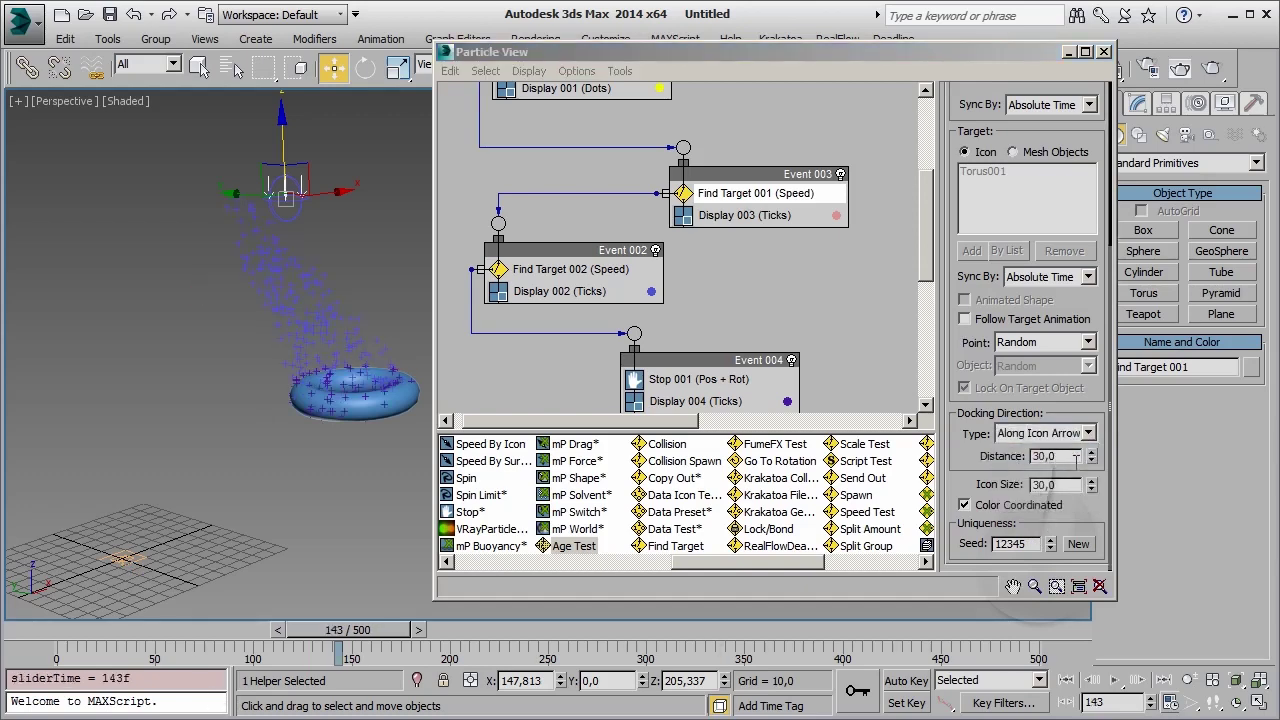
left_click(1080, 433)
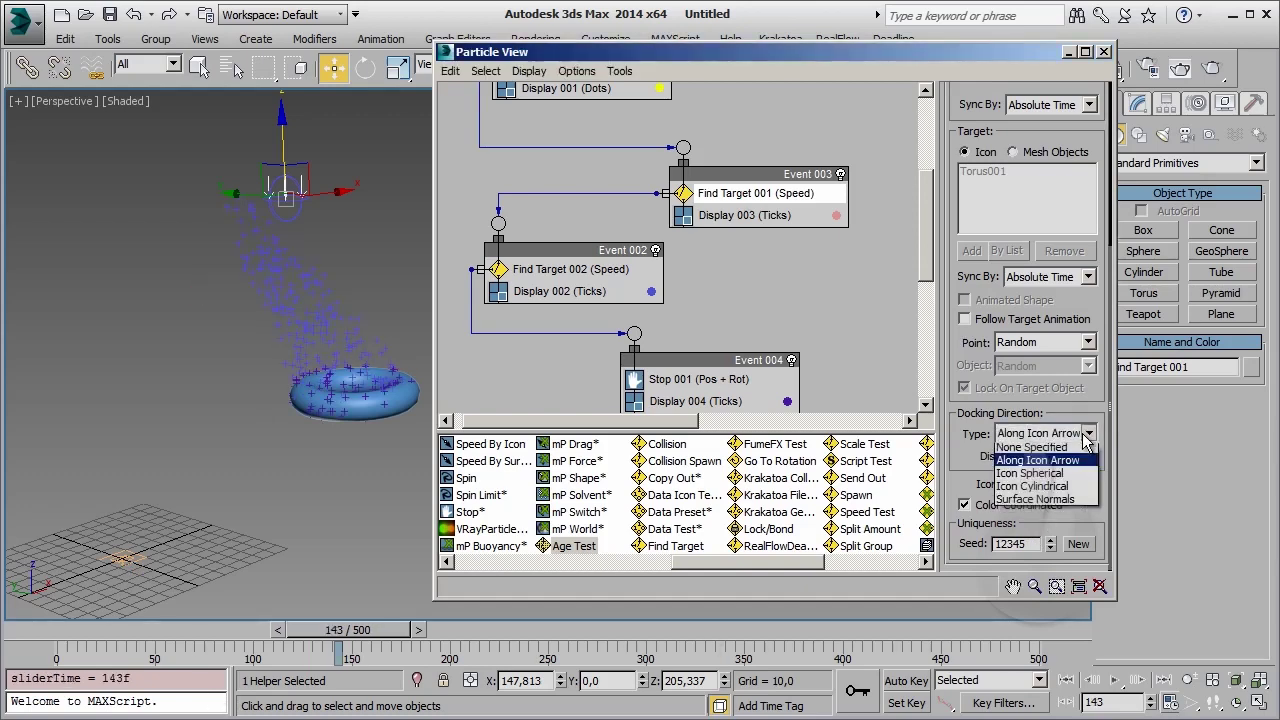
left_click(1040, 477)
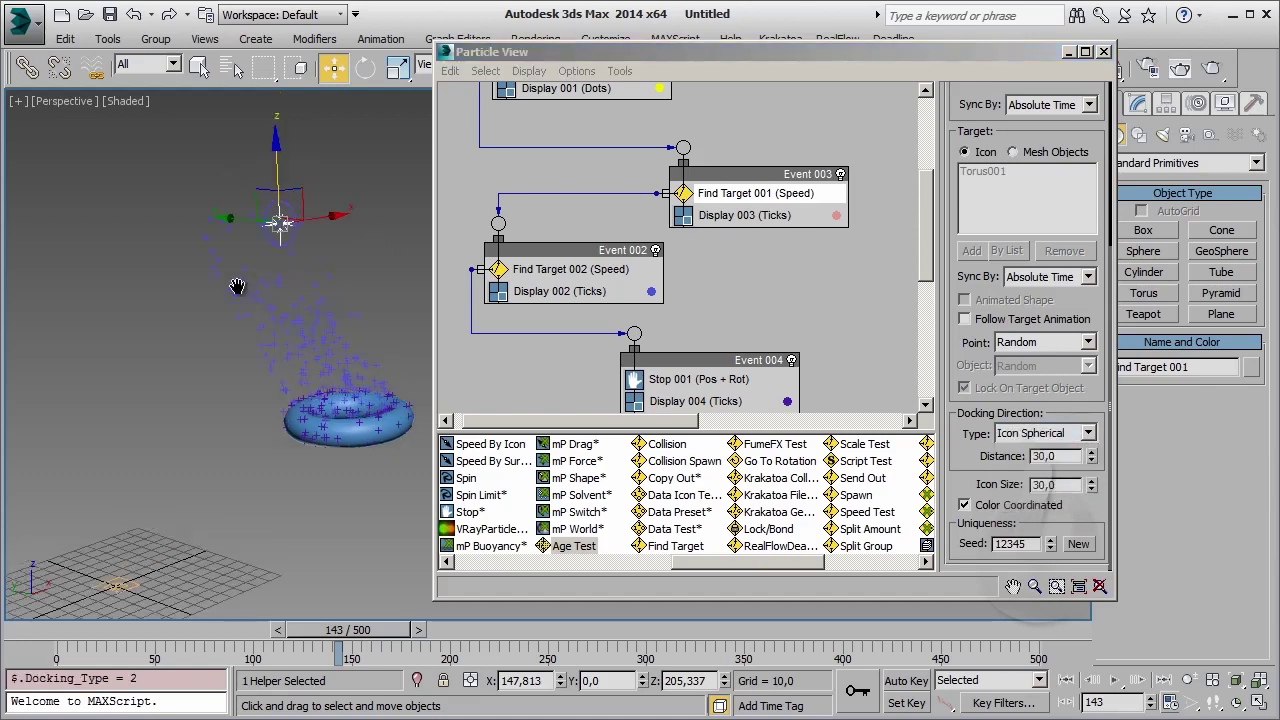
scroll(260, 260, "up", 10)
scroll(260, 300, "down", 3)
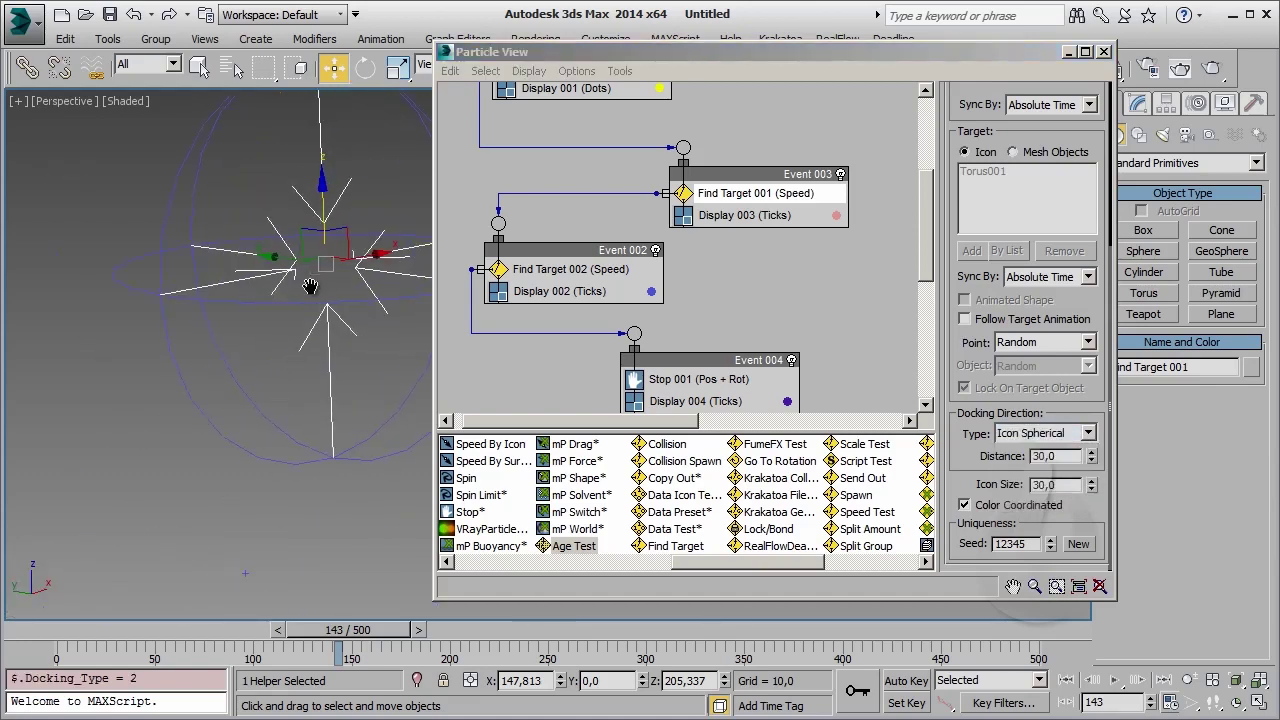
key("z")
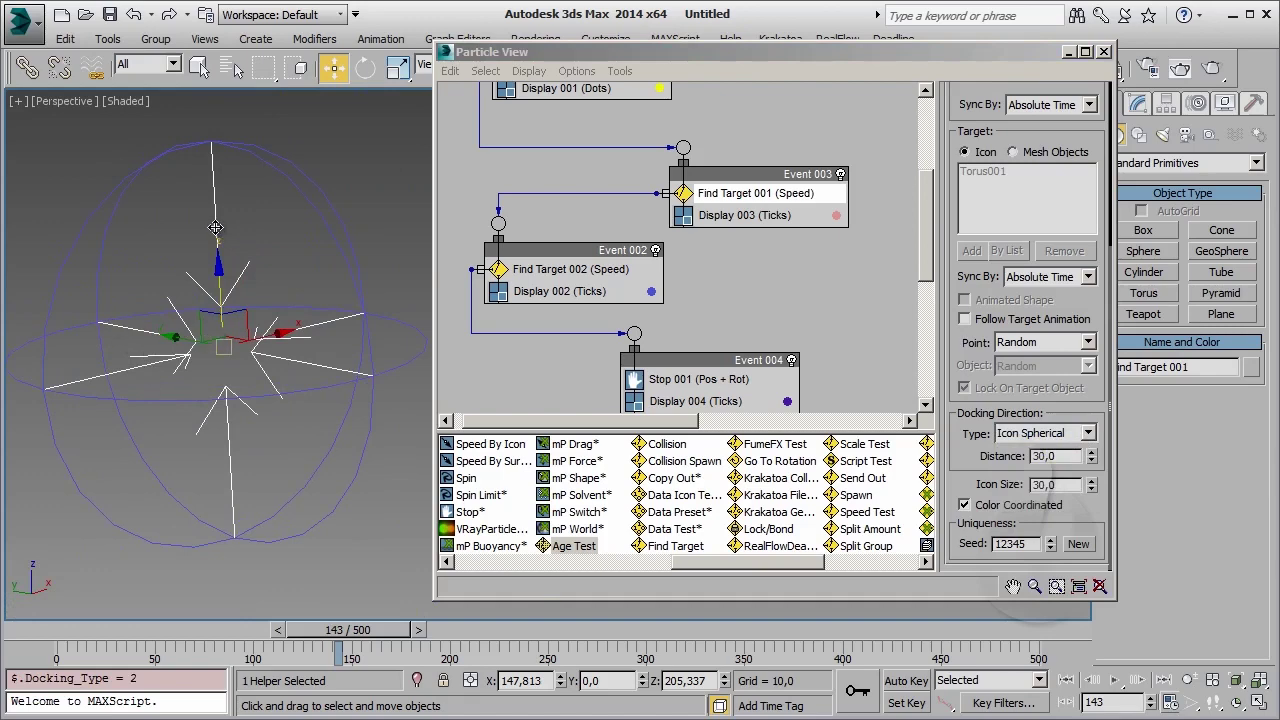
scroll(215, 228, "down", 4)
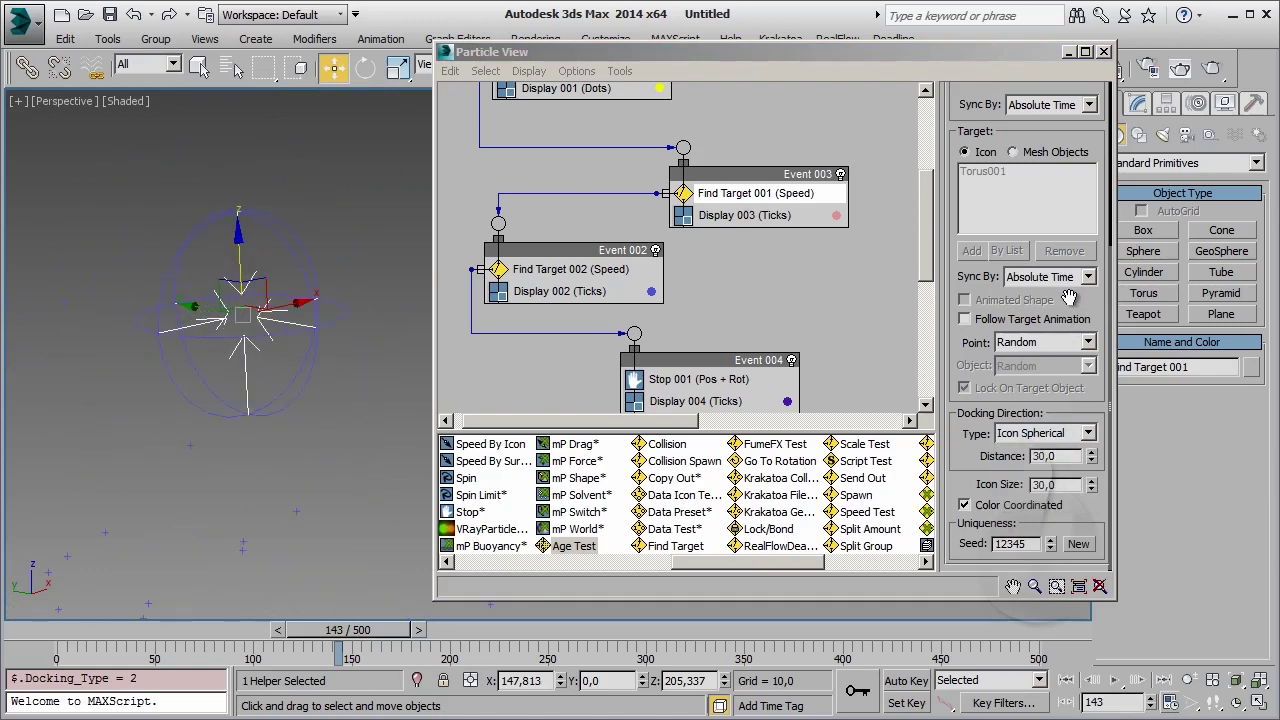
scroll(1069, 298, "up", 5)
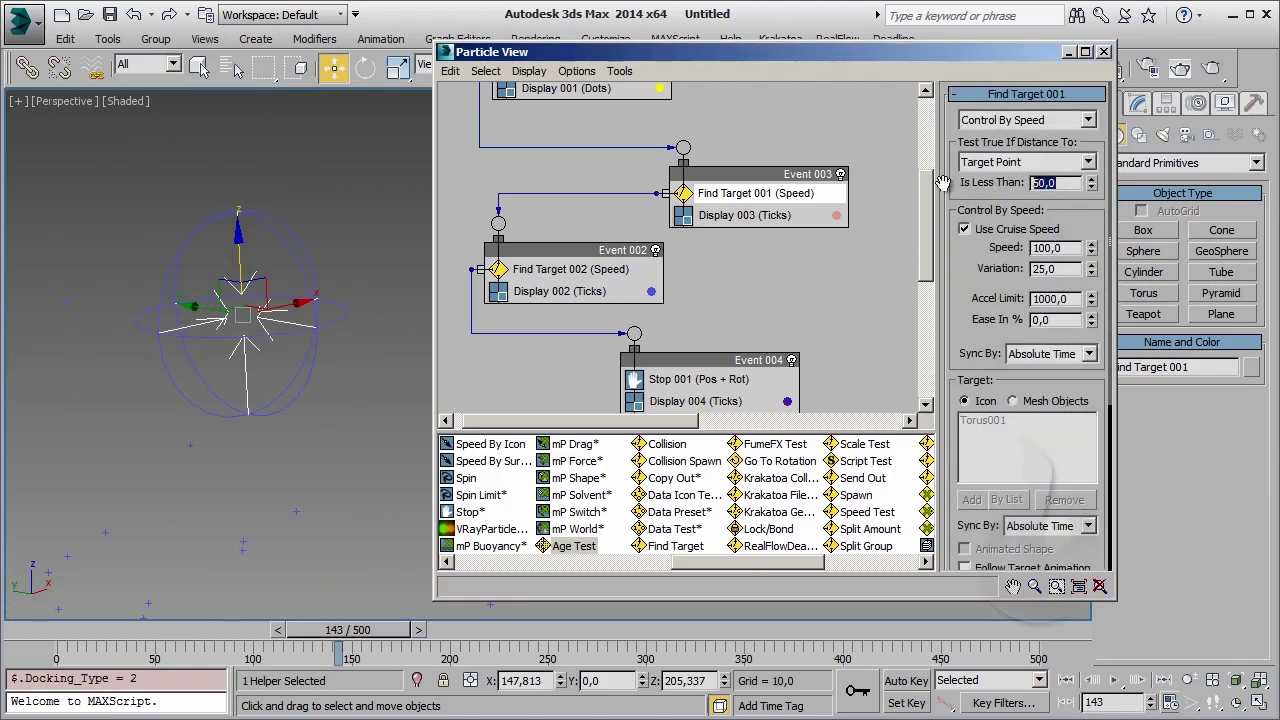
Set Find Target 001's test distance back to 1 and view particles coating the torus
type("1")
key("Return")
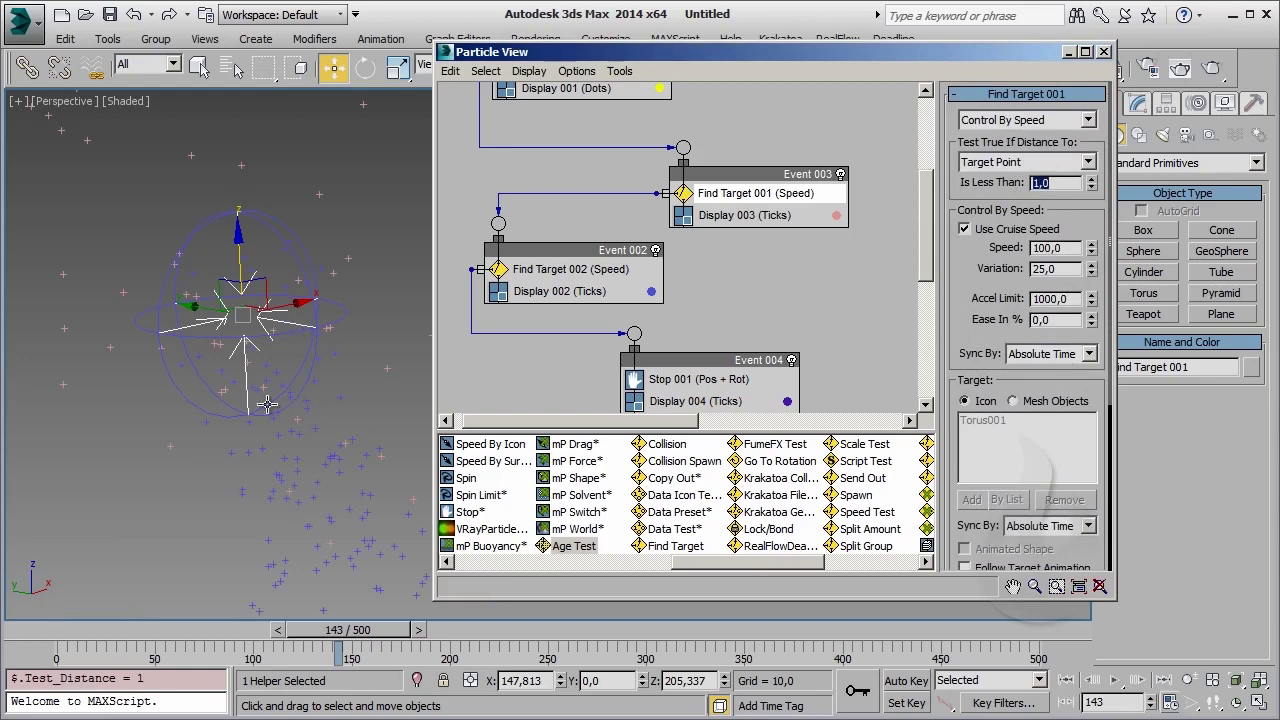
middle_click_drag(267, 404, 278, 545)
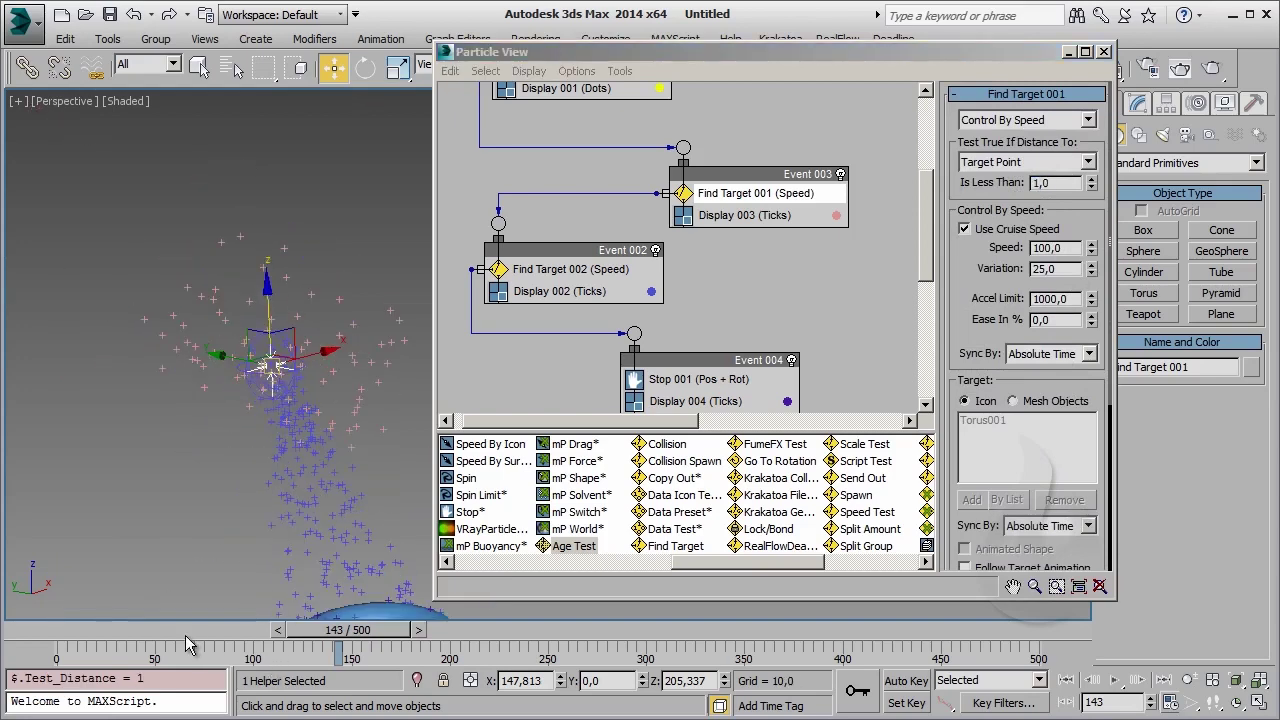
left_click_drag(187, 643, 455, 650)
key("w")
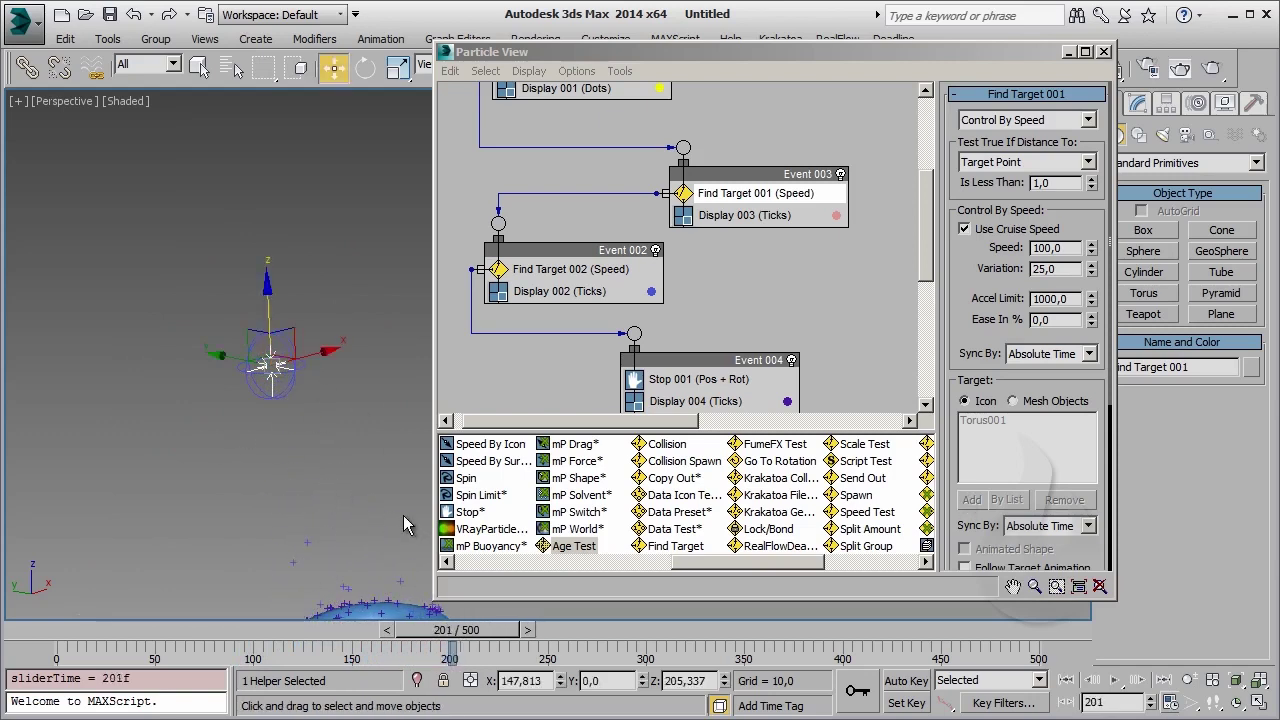
middle_click_drag(318, 492, 272, 396)
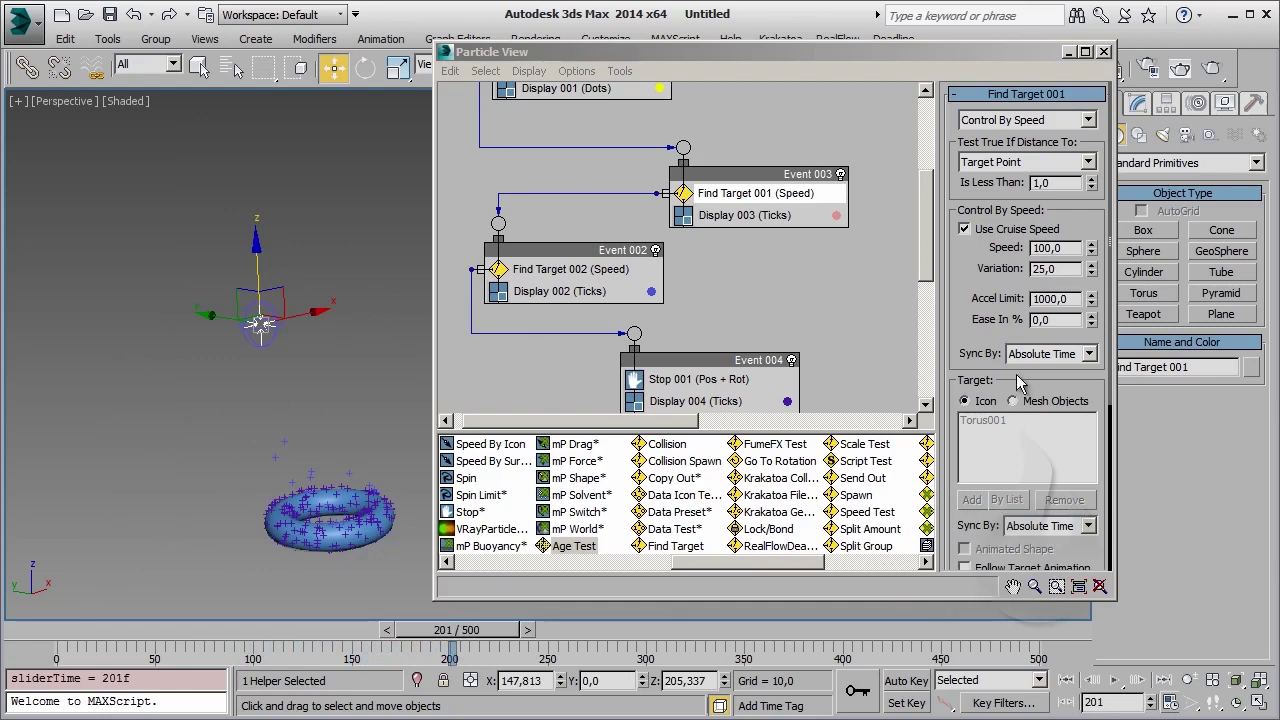
Try the Icon Cylindrical docking direction on Find Target 001 and review the flow
scroll(1015, 380, "down", 5)
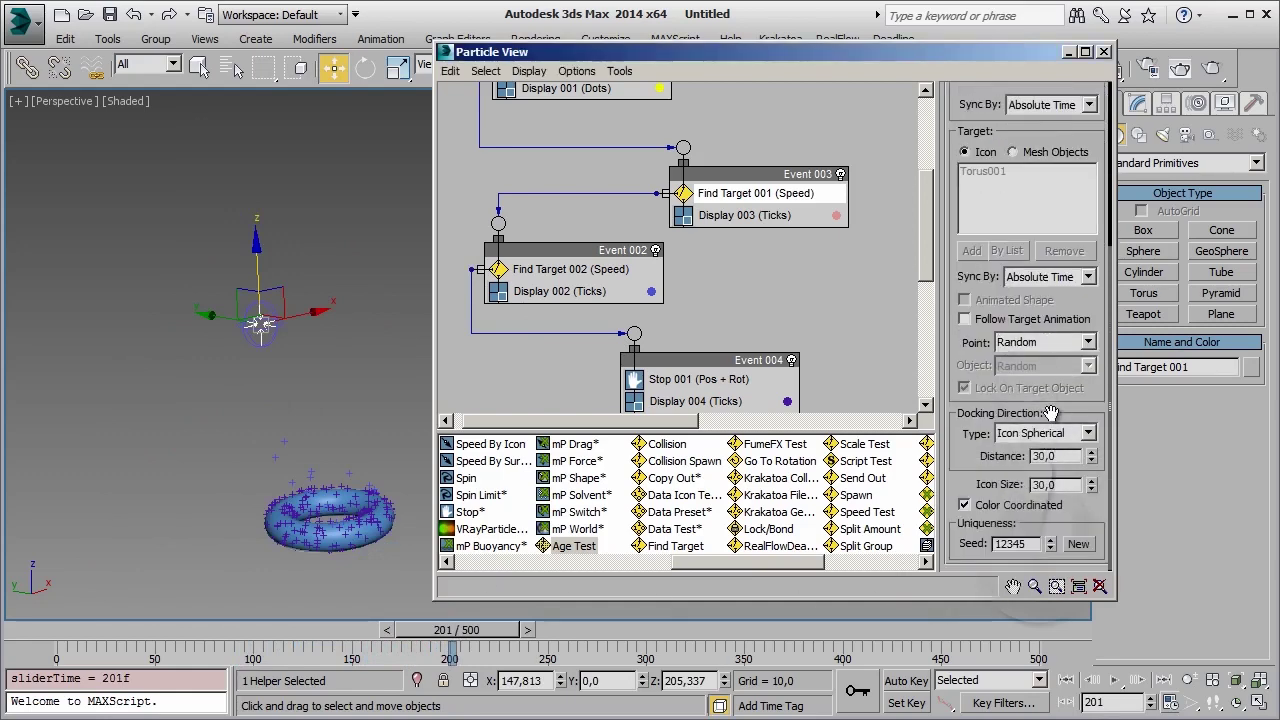
left_click(1066, 433)
left_click(1040, 485)
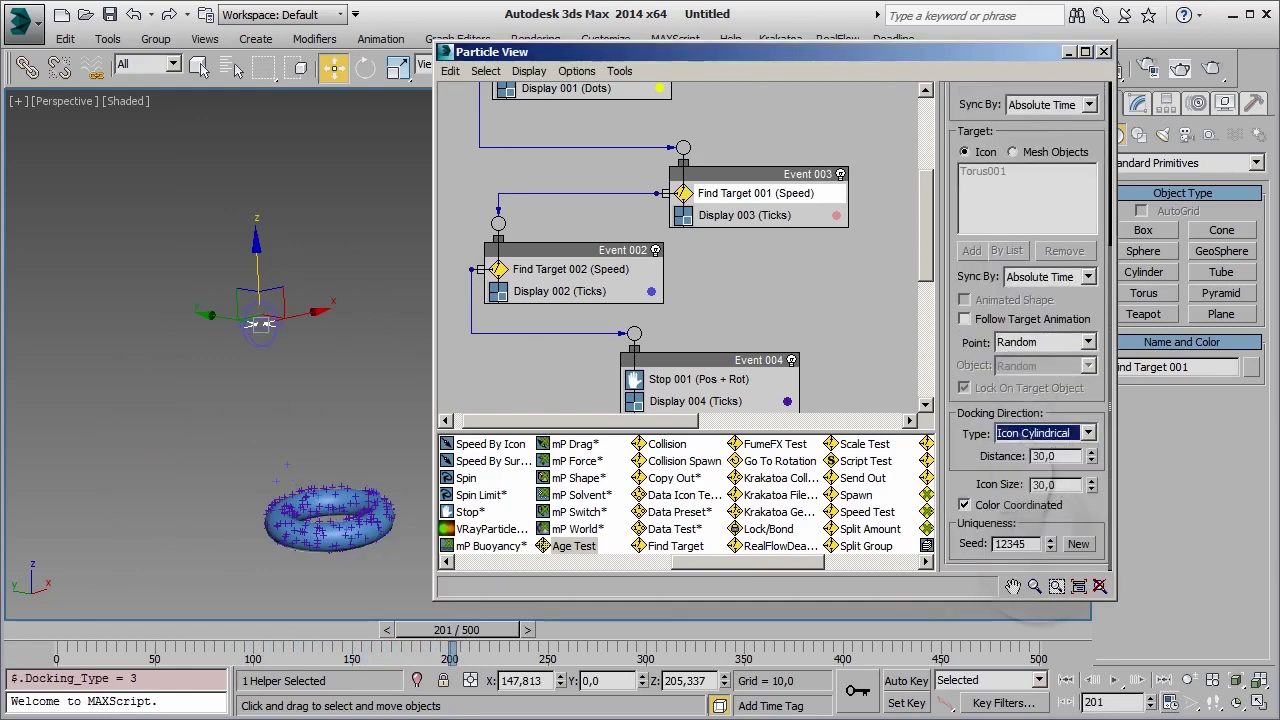
left_click_drag(126, 633, 318, 638)
key("w")
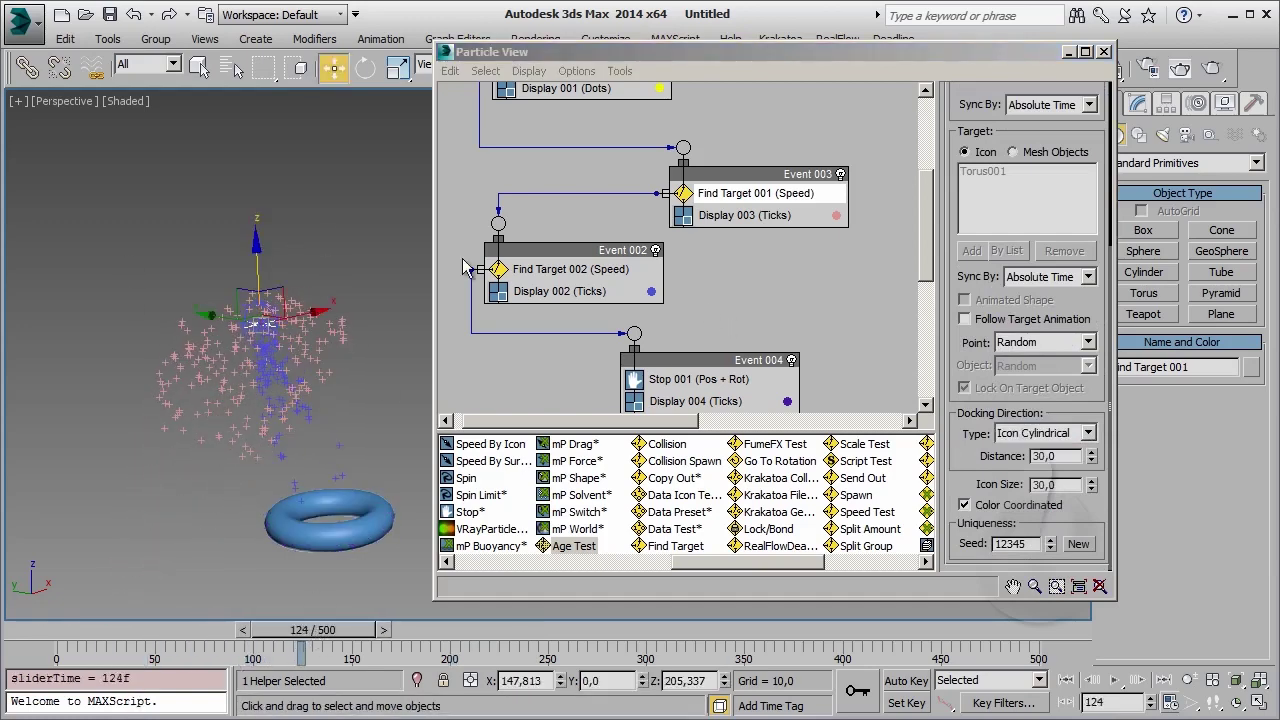
Try Surface Normals, then set the docking direction to None Specified and review
left_click(1066, 440)
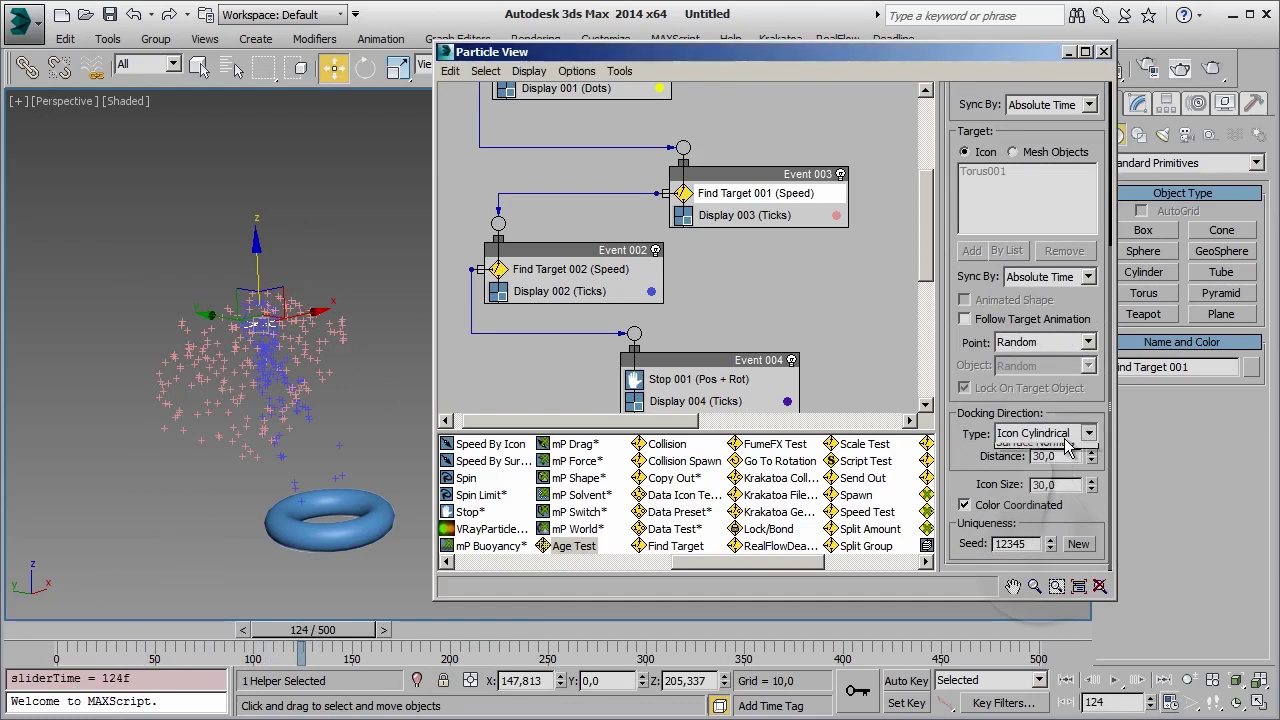
left_click(1065, 505)
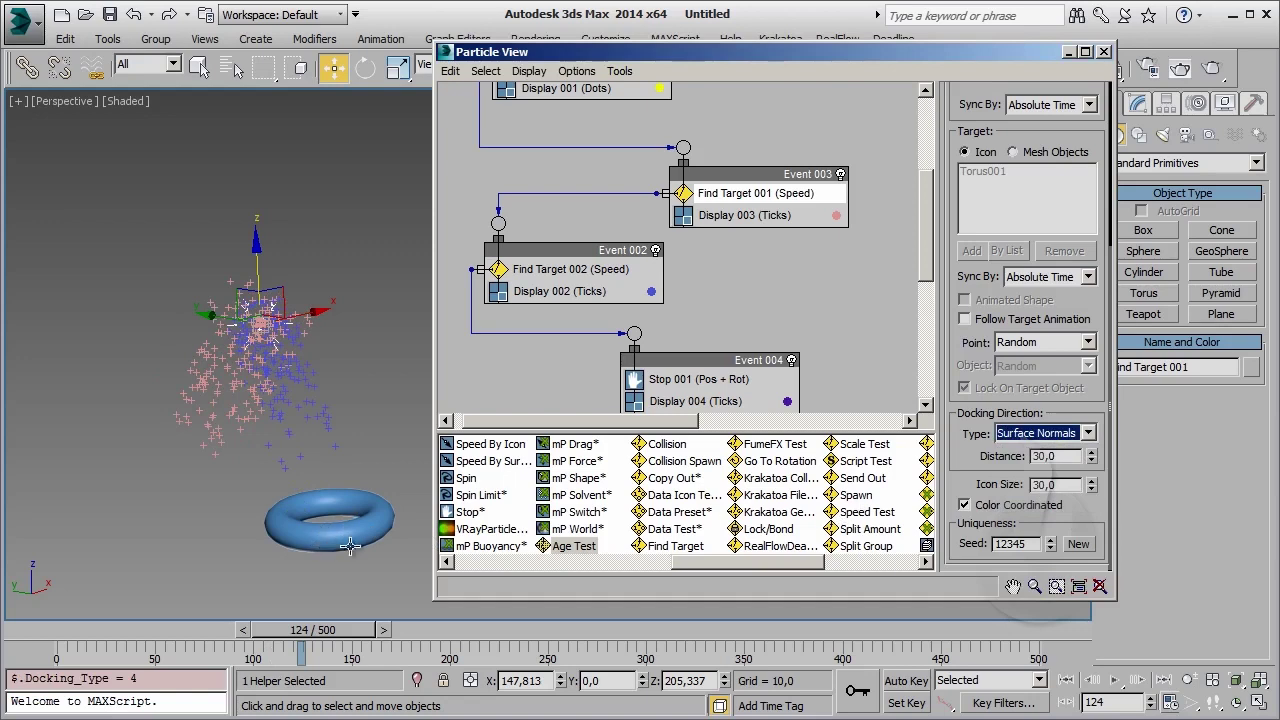
left_click(1018, 433)
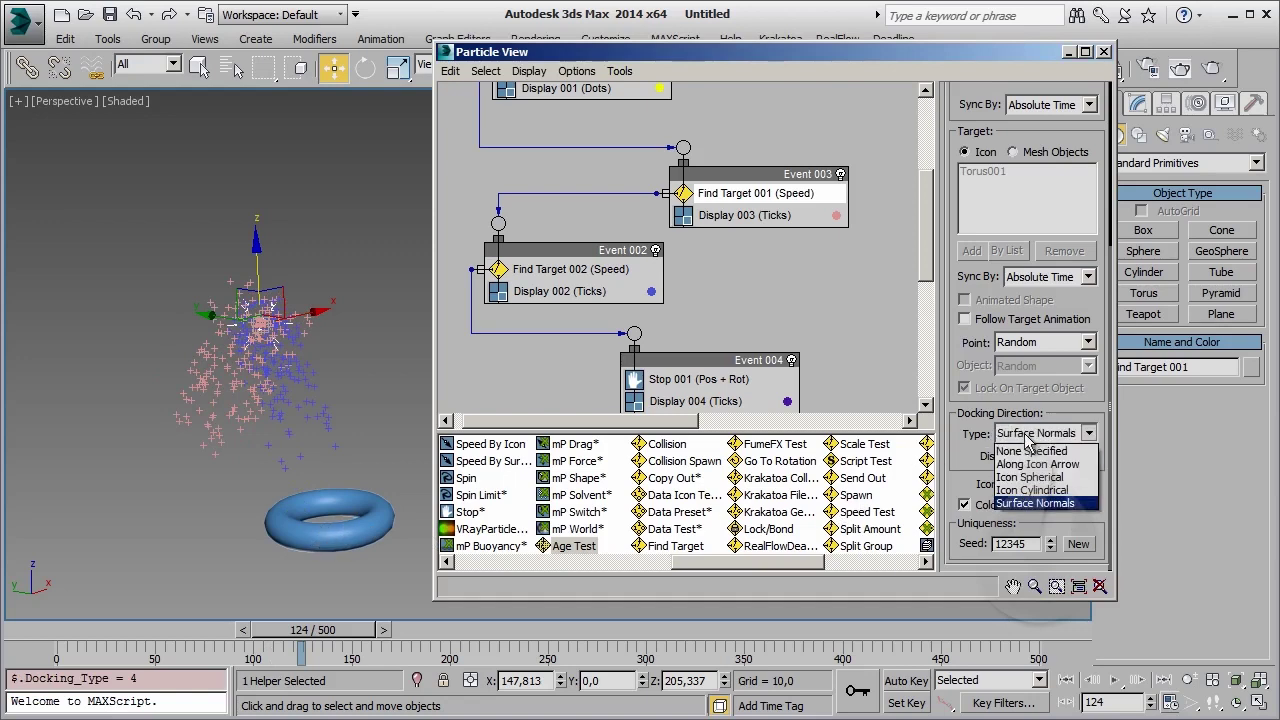
left_click(1035, 449)
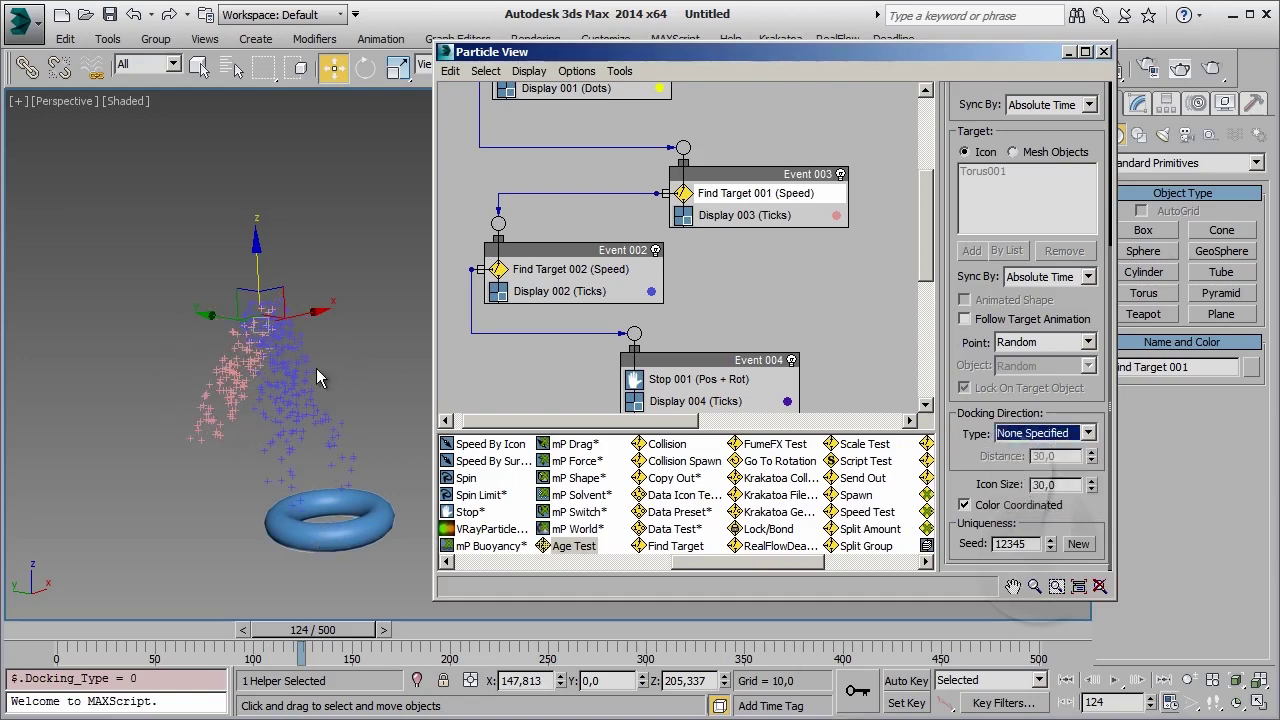
mouse_move(336, 630)
left_mouse_down()
mouse_move(296, 640)
mouse_move(314, 640)
left_mouse_up()
key("w")
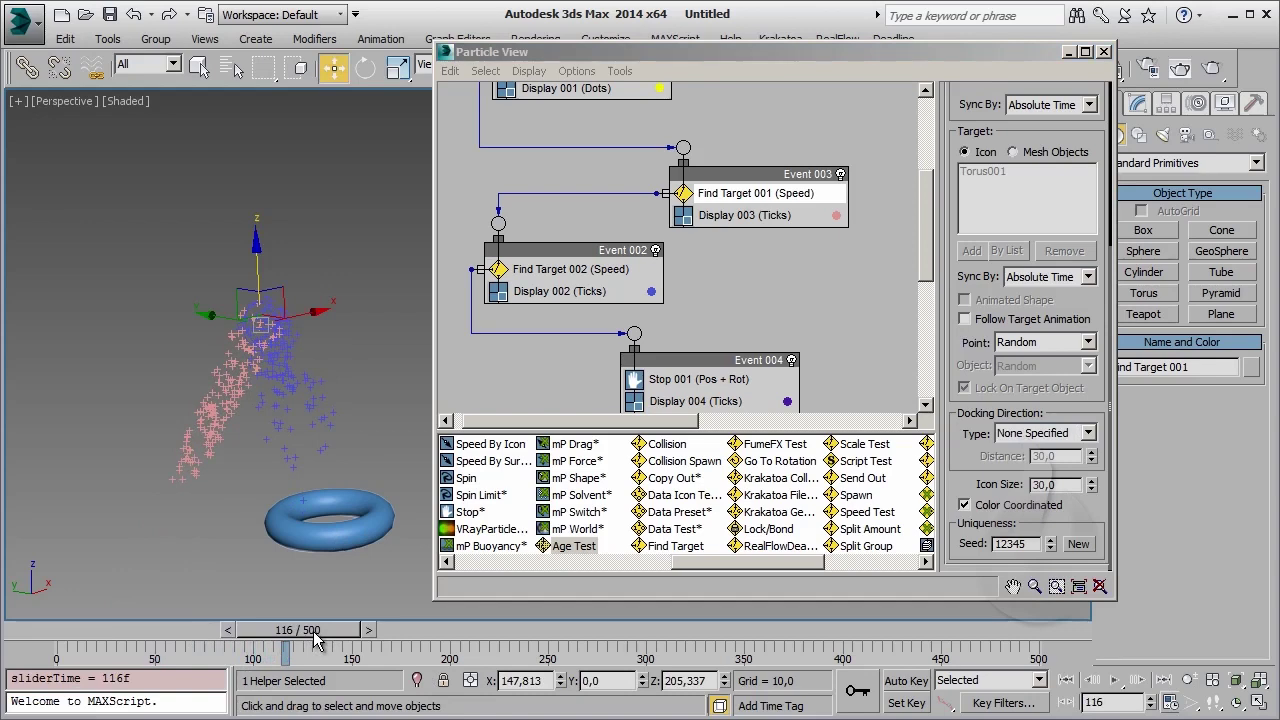
Close Particle View and create Teapot001 with radius 25.771 at the grid centre
left_click(1068, 53)
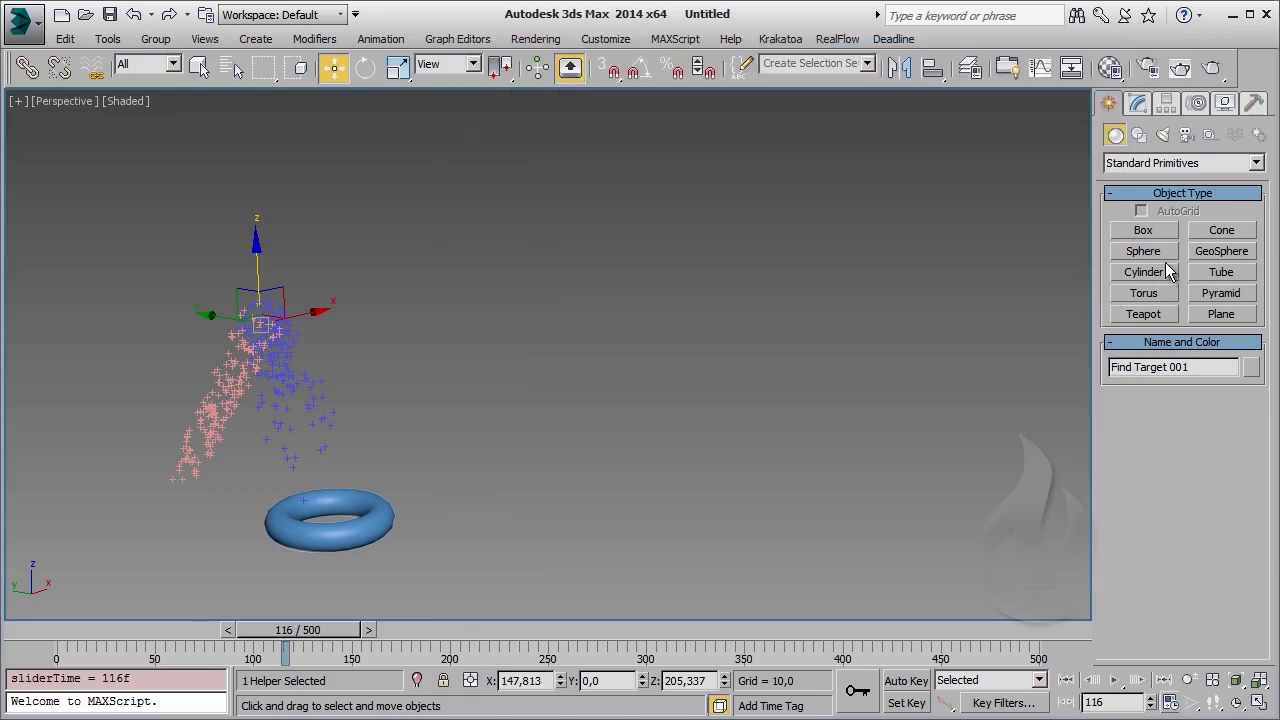
left_click(1143, 314)
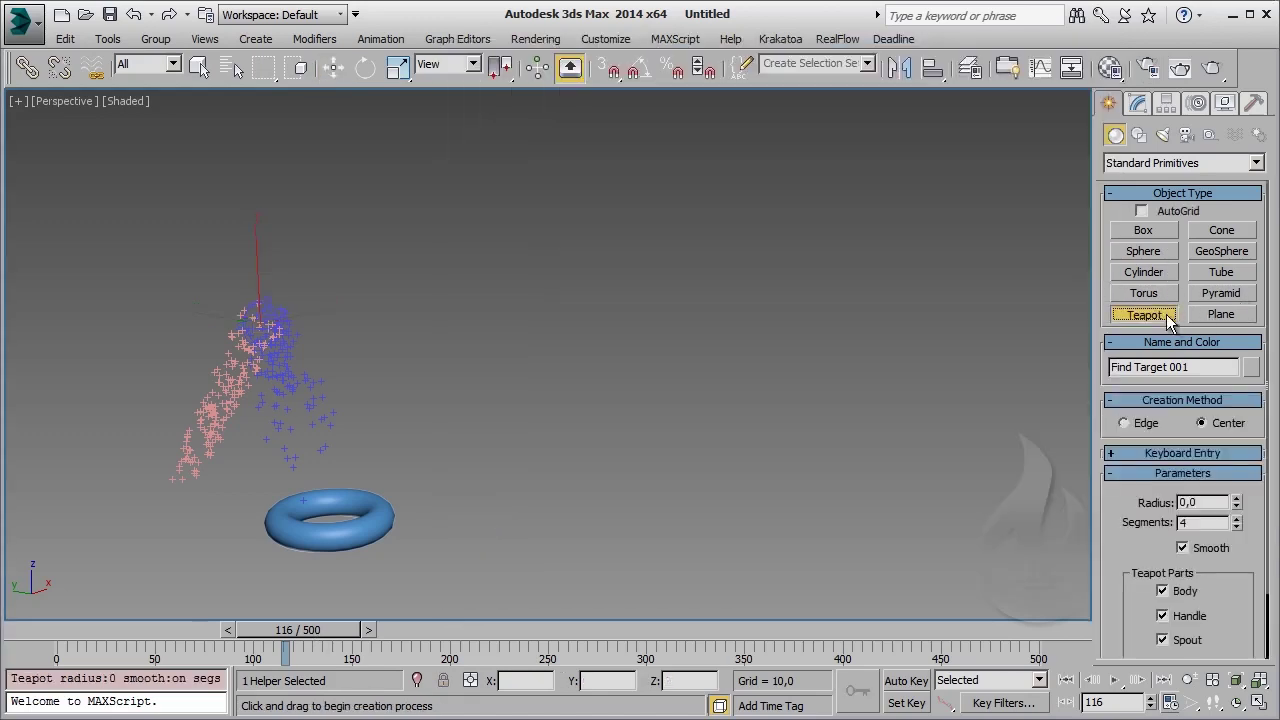
mouse_move(299, 579)
middle_mouse_down("alt")
mouse_move(449, 506)
mouse_move(270, 607)
middle_mouse_up("alt")
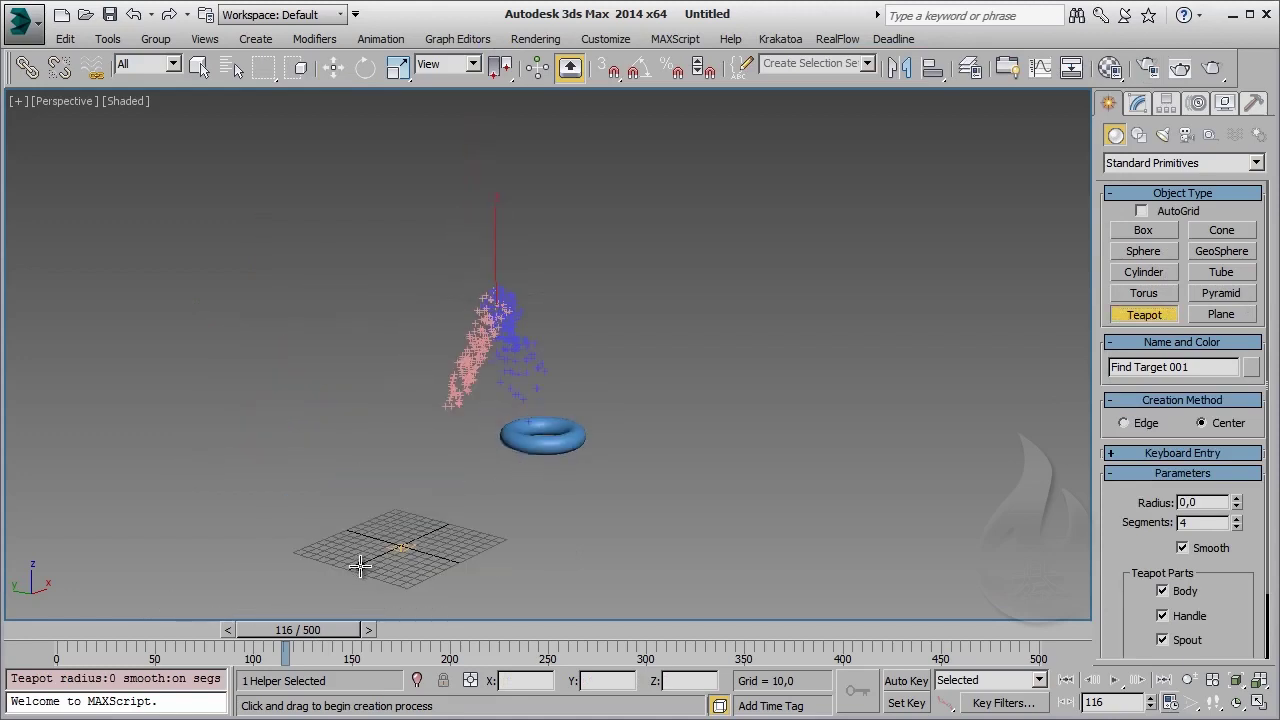
left_click_drag(358, 560, 380, 572)
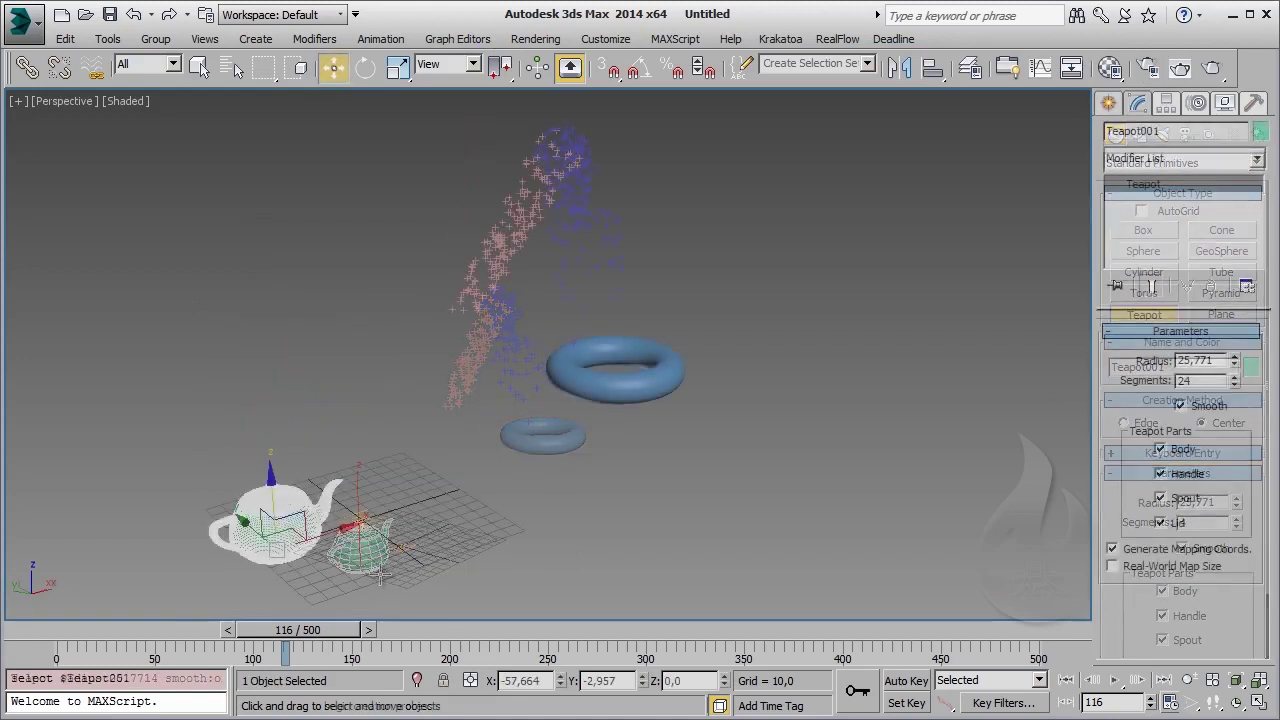
Append a Position Object operator and drop it over Position Icon 001 in Event 001
key("6")
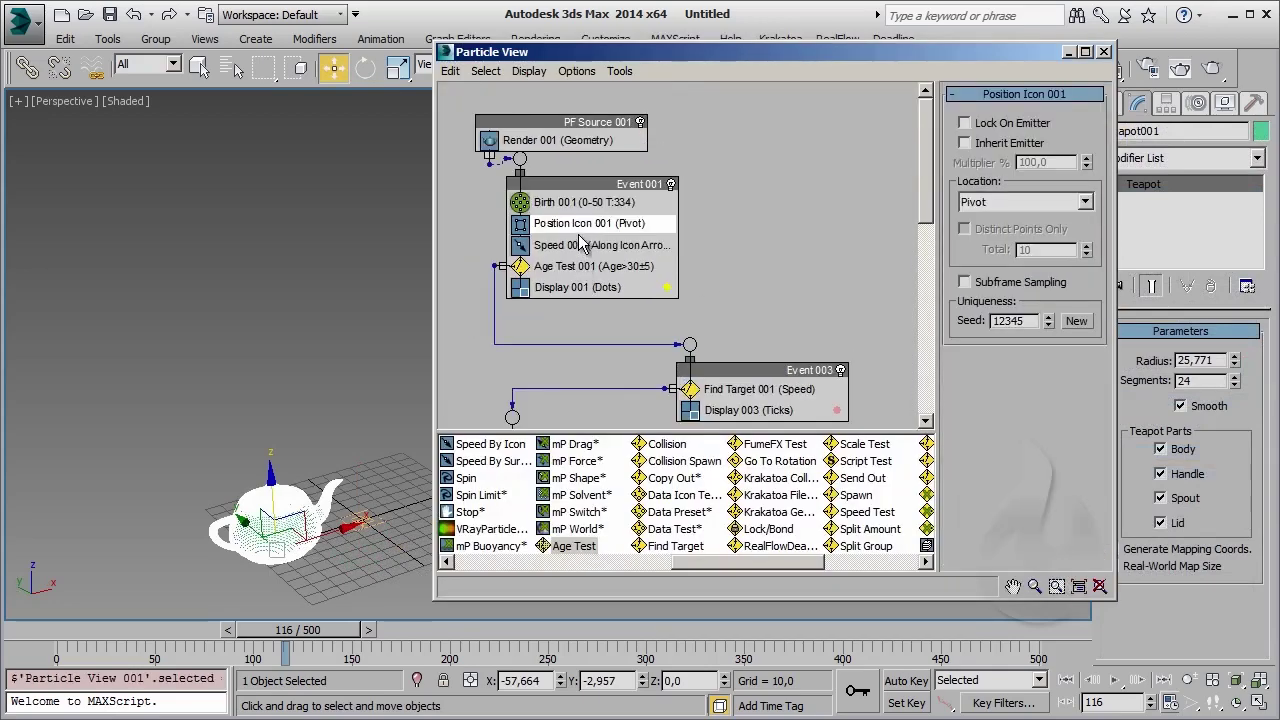
right_click(579, 225)
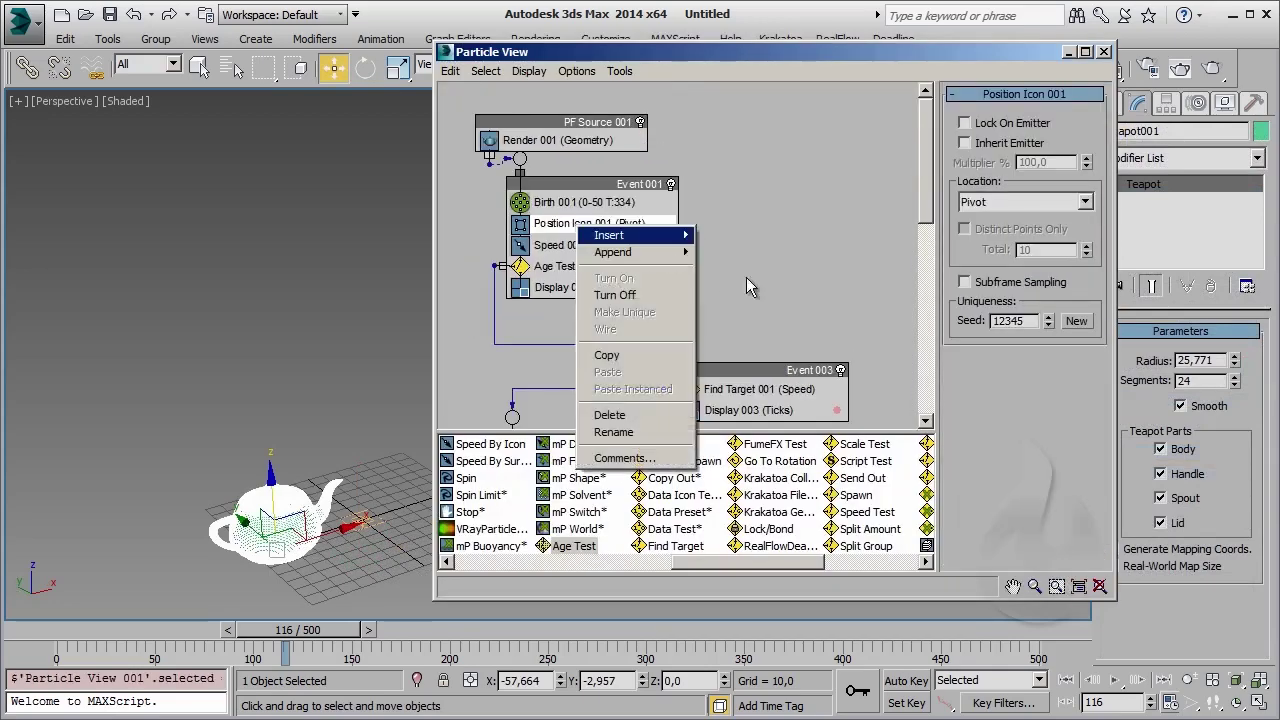
mouse_move(740, 252)
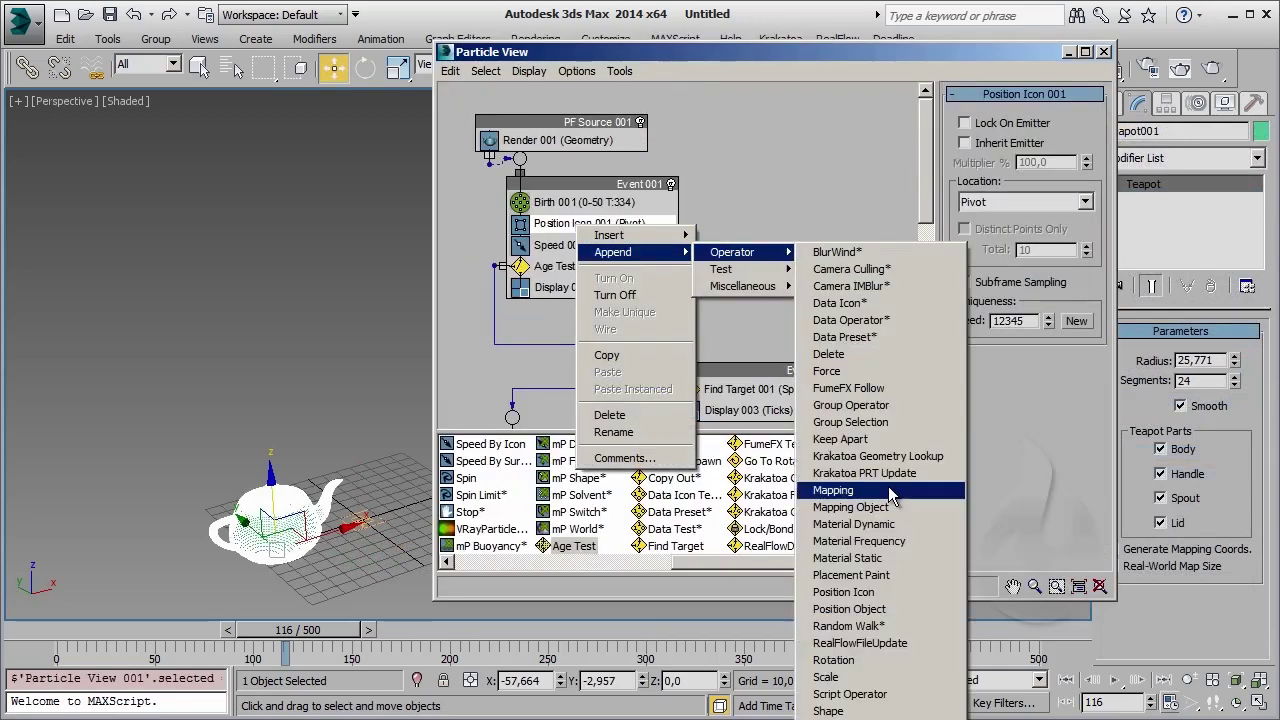
left_click(916, 609)
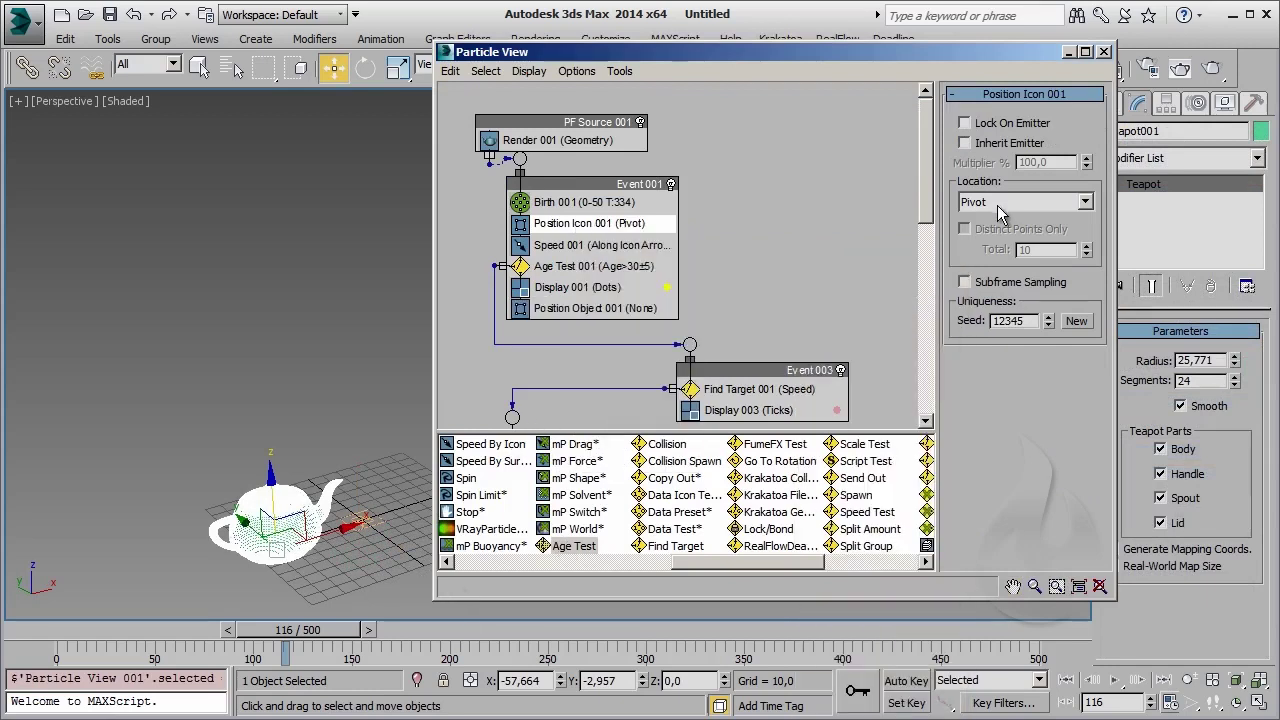
left_click(590, 240)
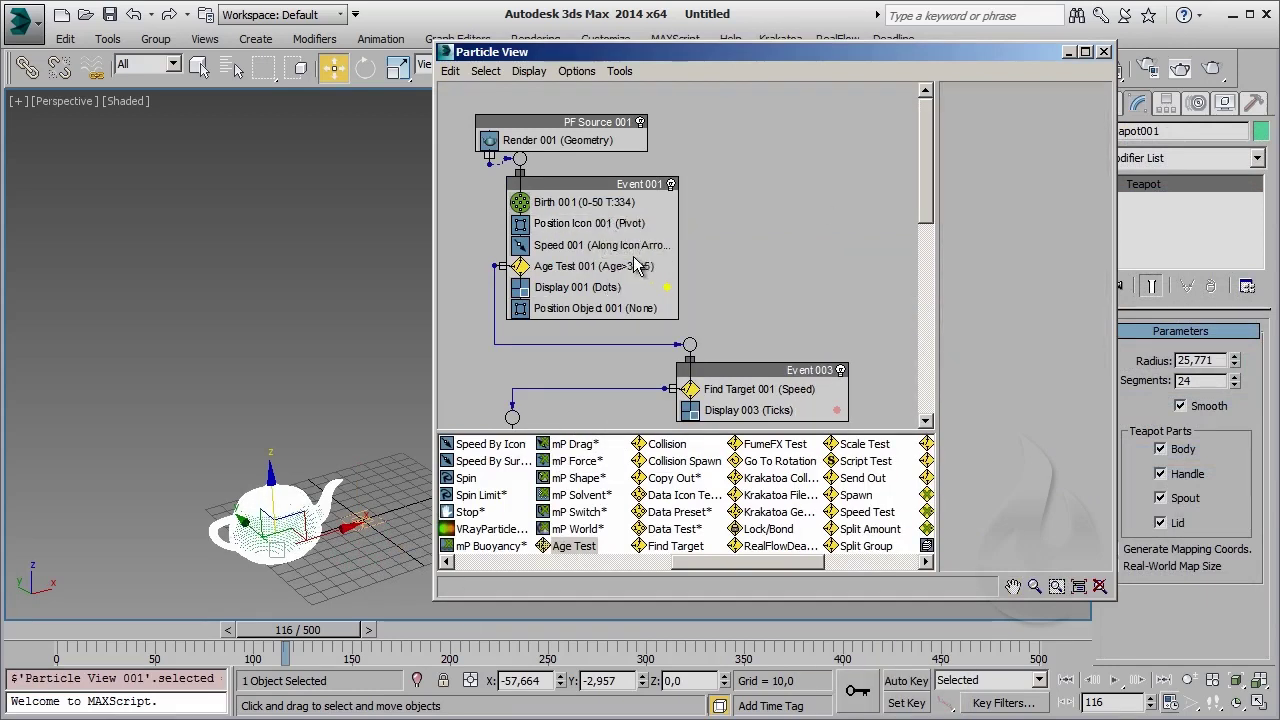
left_click_drag(612, 308, 580, 226)
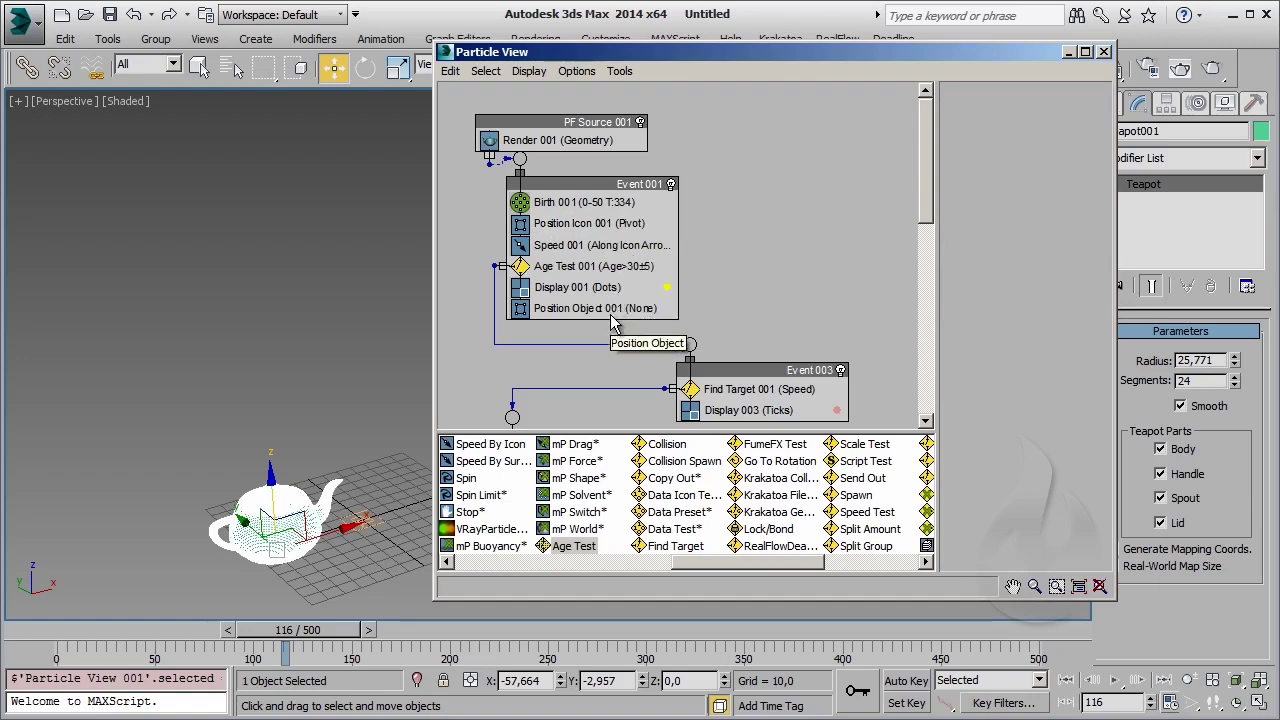
Add Teapot001 as Position Object 001's emitter object
left_click(580, 226)
left_click(970, 300)
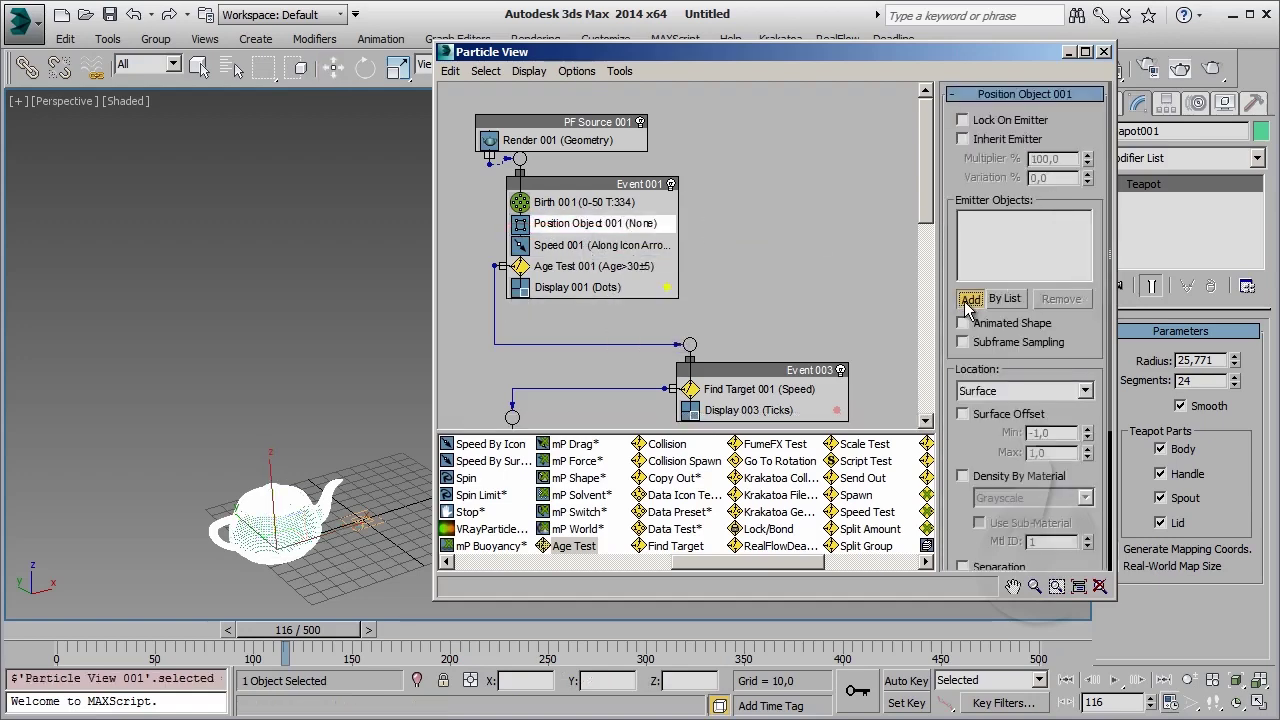
left_click(282, 510)
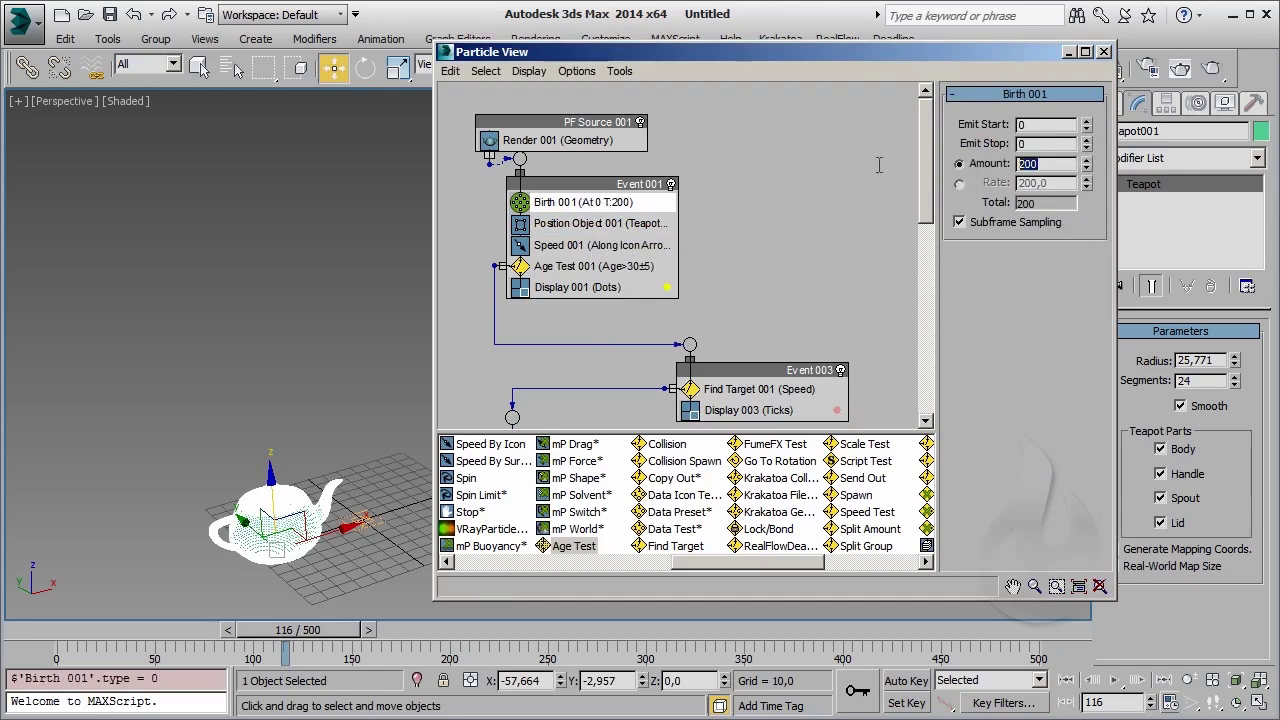
Set Birth 001's amount to 2000 and make the teapot display as a box
type("2000")
key("Return")
left_click(356, 353)
left_click(286, 546)
right_click(288, 546)
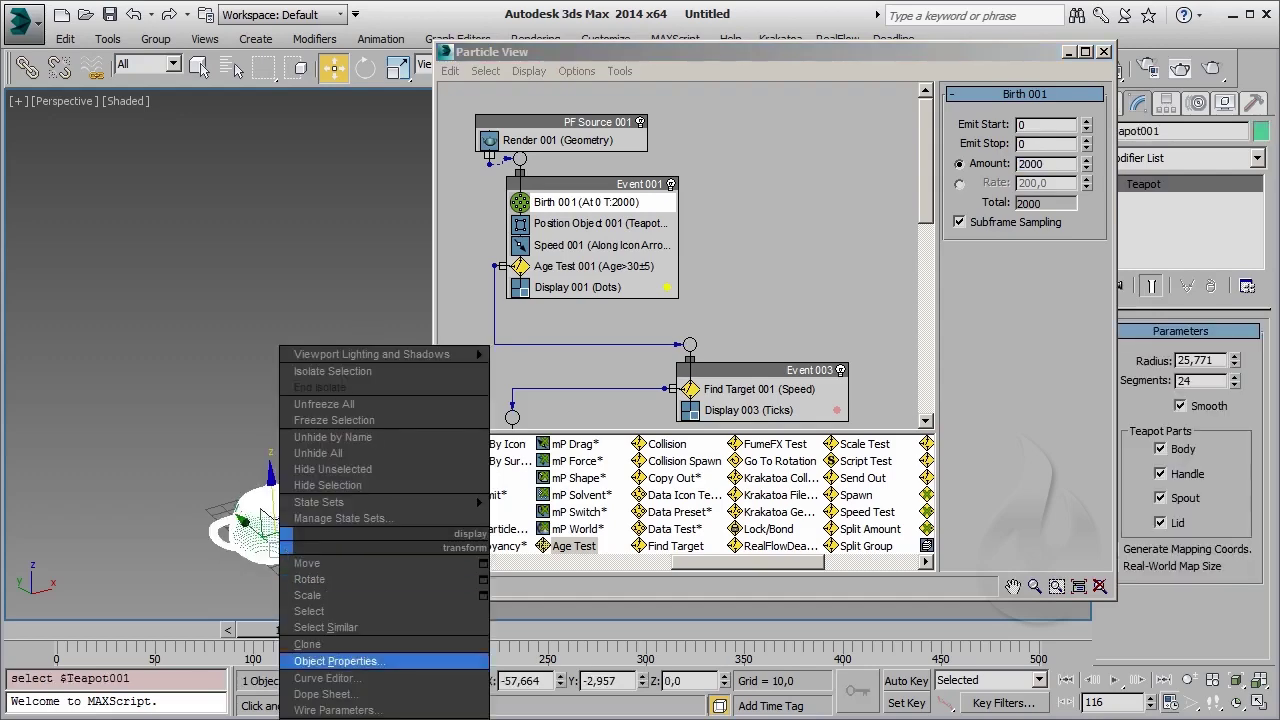
left_click(345, 662)
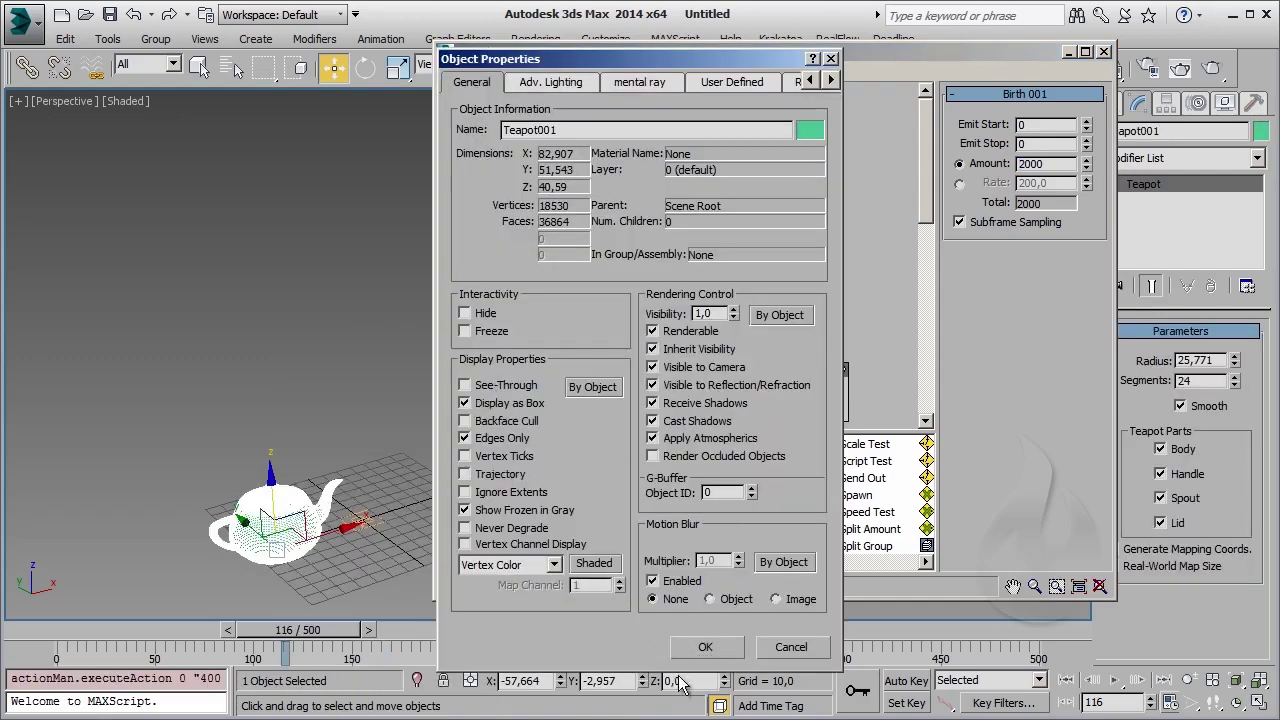
left_click(705, 647)
Return to frame 0 and select Birth 001 to edit its amount
left_click(265, 598)
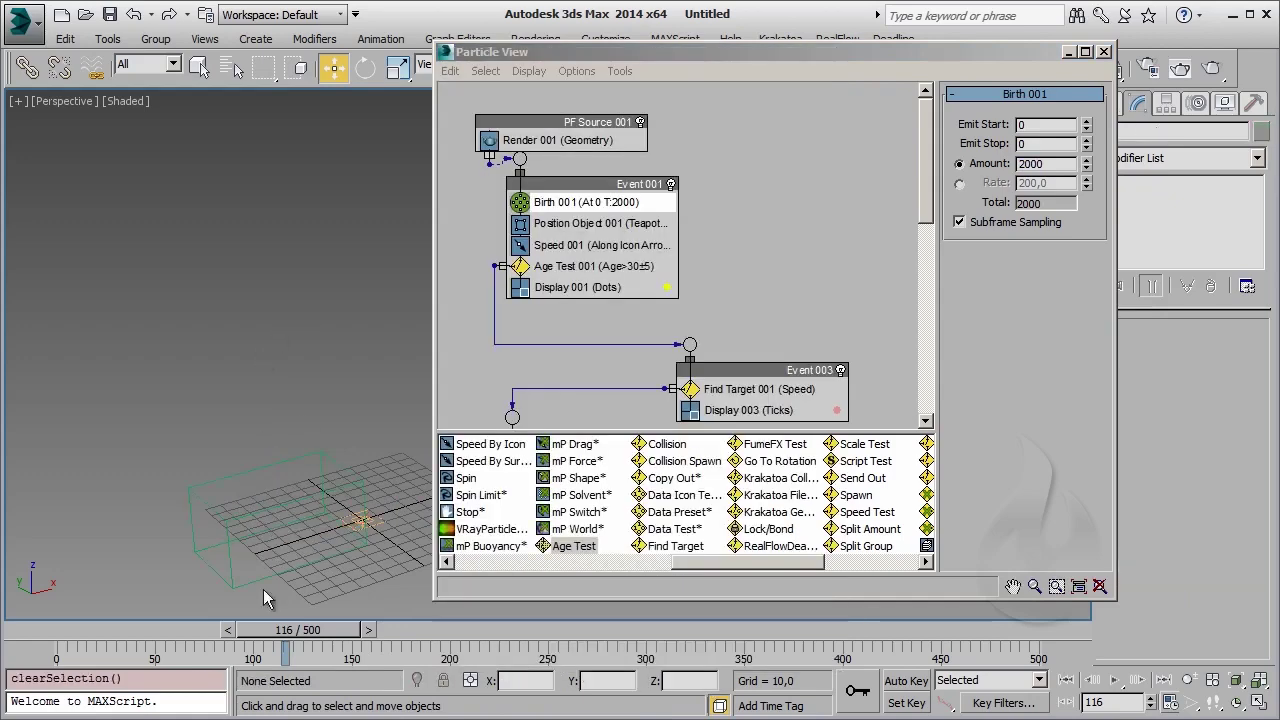
left_click(44, 635)
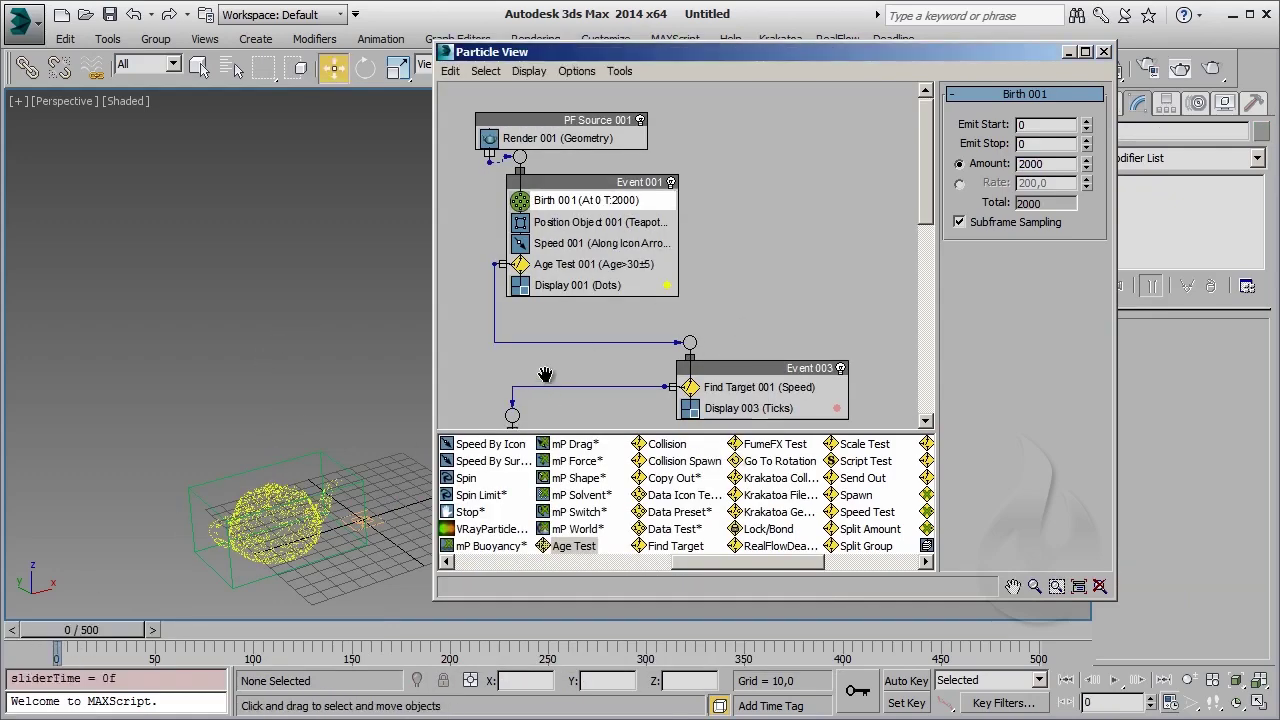
scroll(509, 366, "down", 3)
scroll(563, 200, "up", 1)
left_click(590, 174)
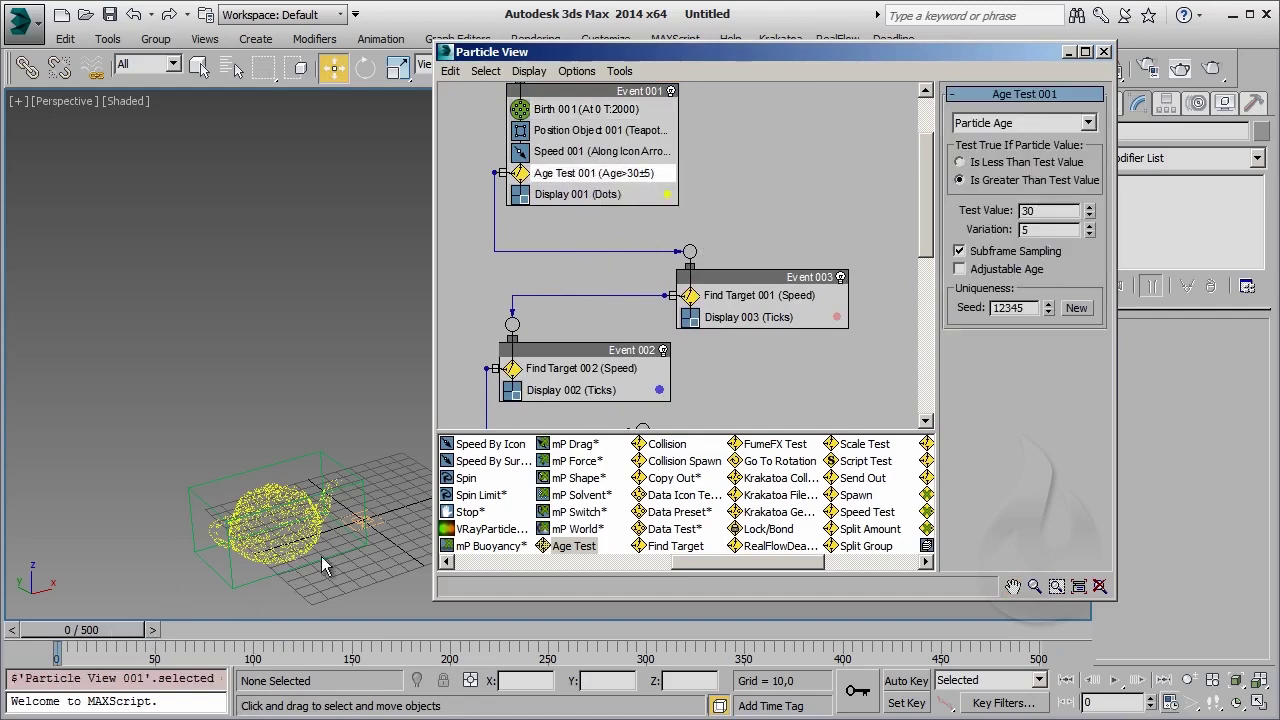
scroll(600, 250, "up", 3)
left_click(597, 223)
left_click(583, 202)
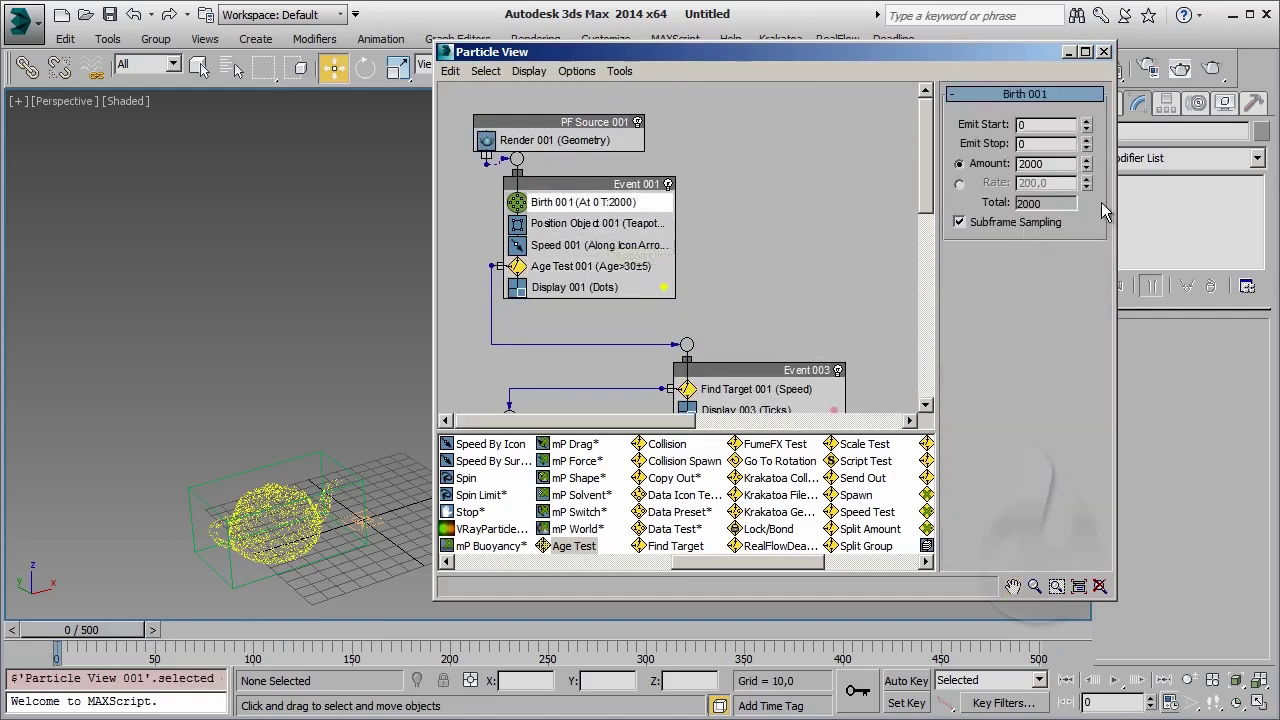
Confirm the Birth amount of 20000 particles for the teapot emitter
key("Return")
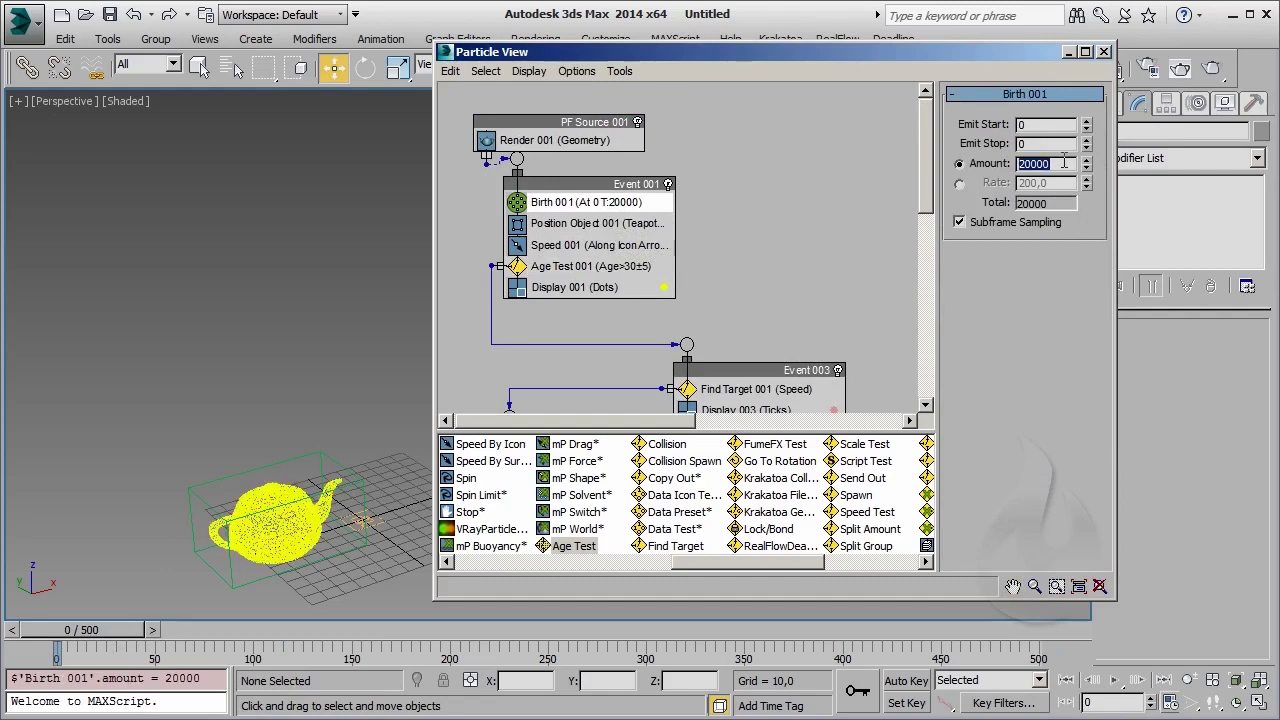
scroll(250, 370, "up", 3)
middle_click_drag(247, 372, 279, 402, "alt")
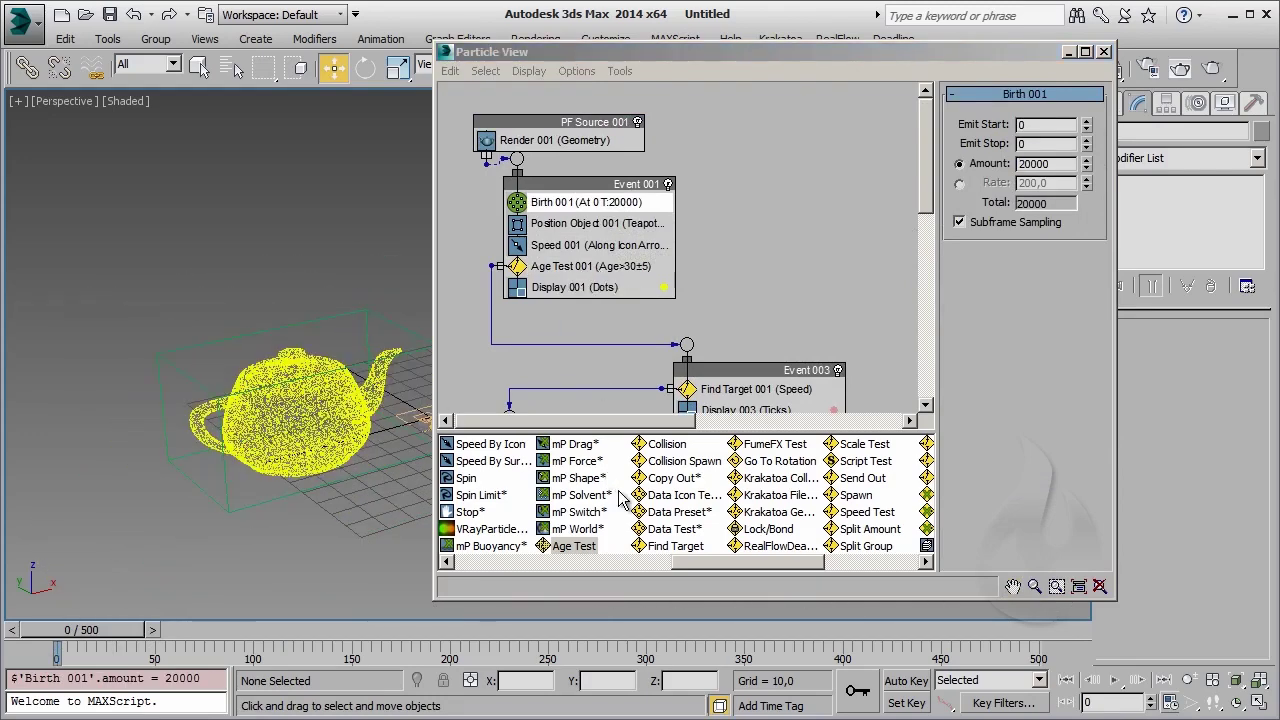
Replace Age Test 001 in Event 001 with Collision Spawn and close Particle View
left_click(688, 463)
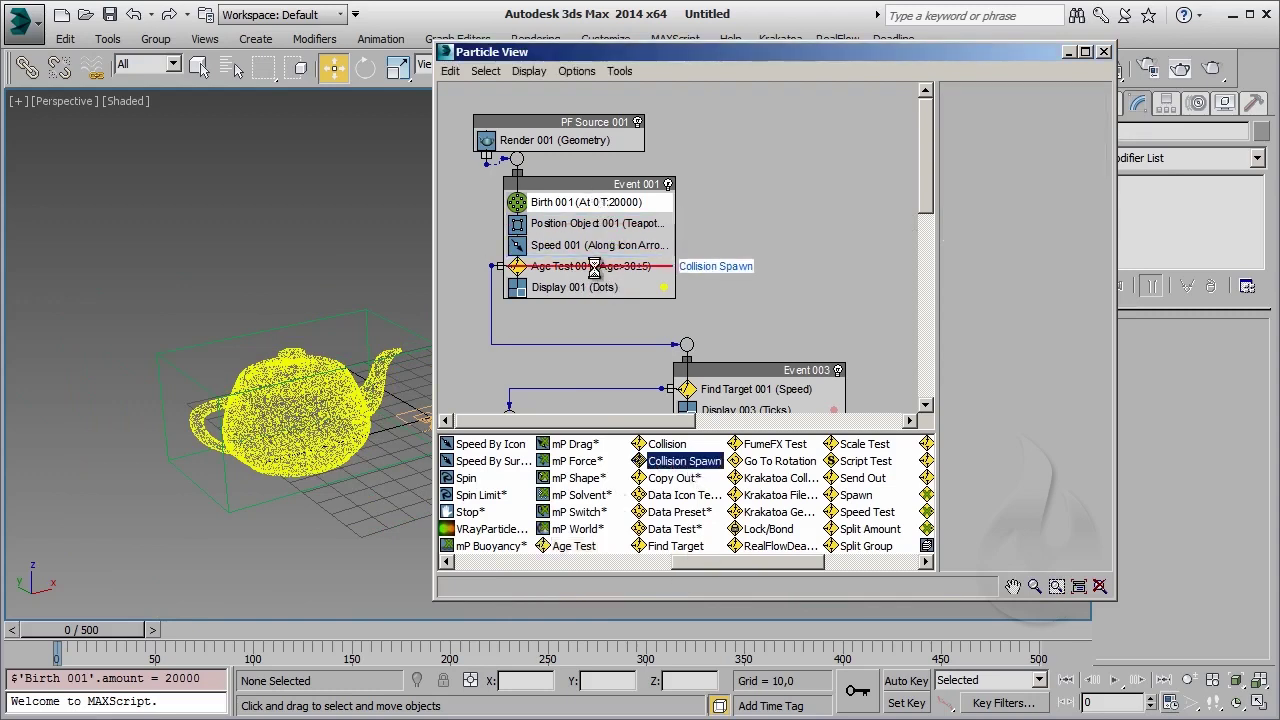
left_click_drag(598, 268, 598, 268)
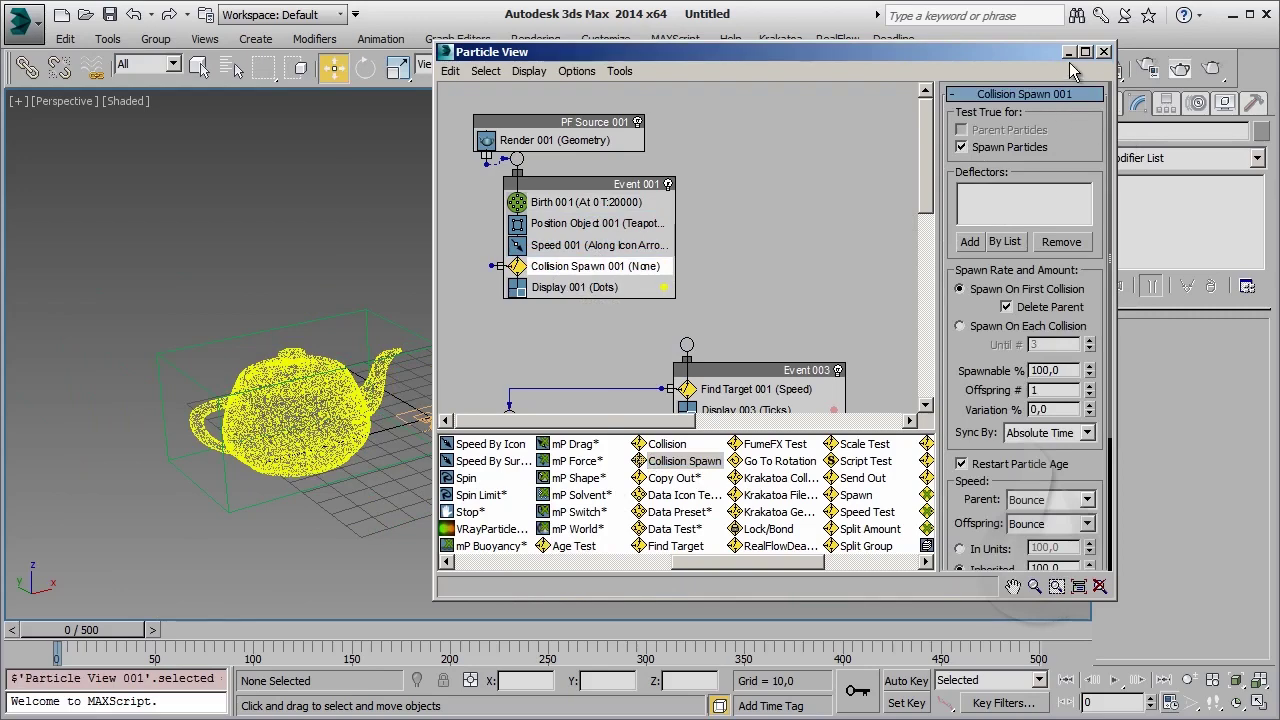
key("6")
left_click(1110, 104)
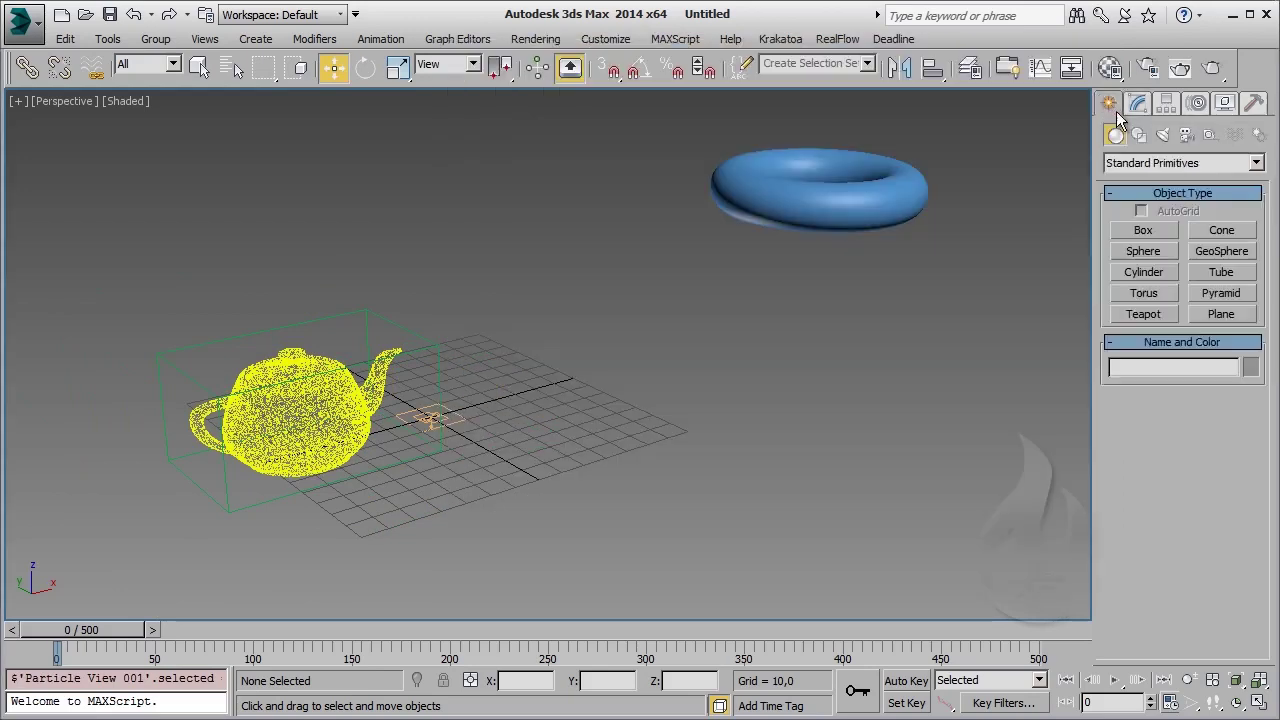
Create a planar Deflector space warp from the Deflectors category
left_click(1233, 137)
left_click(1230, 163)
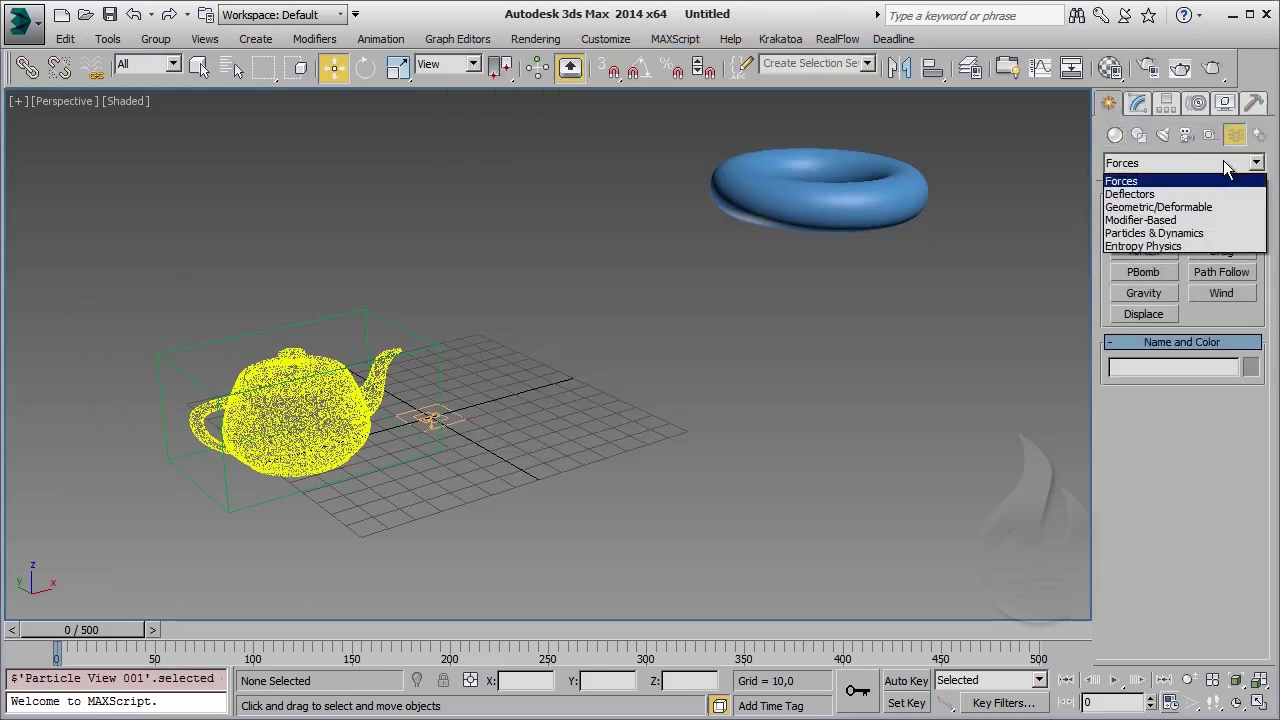
left_click(1130, 194)
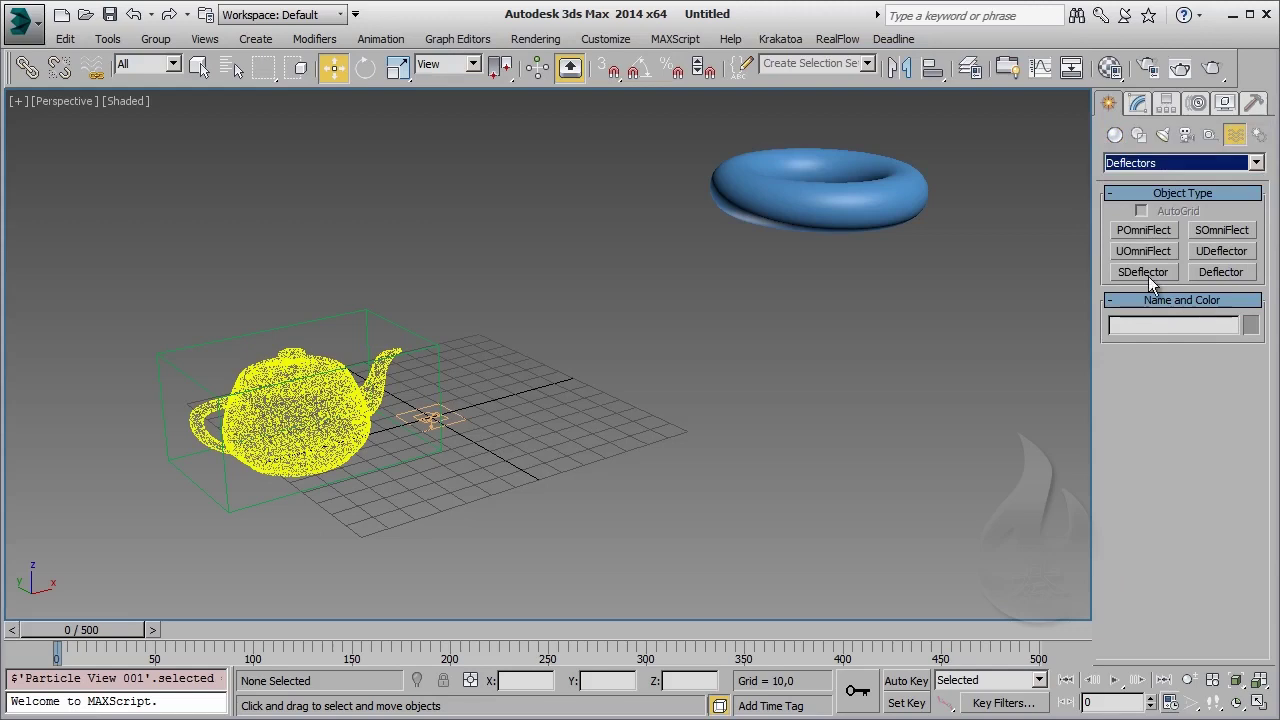
left_click(1217, 270)
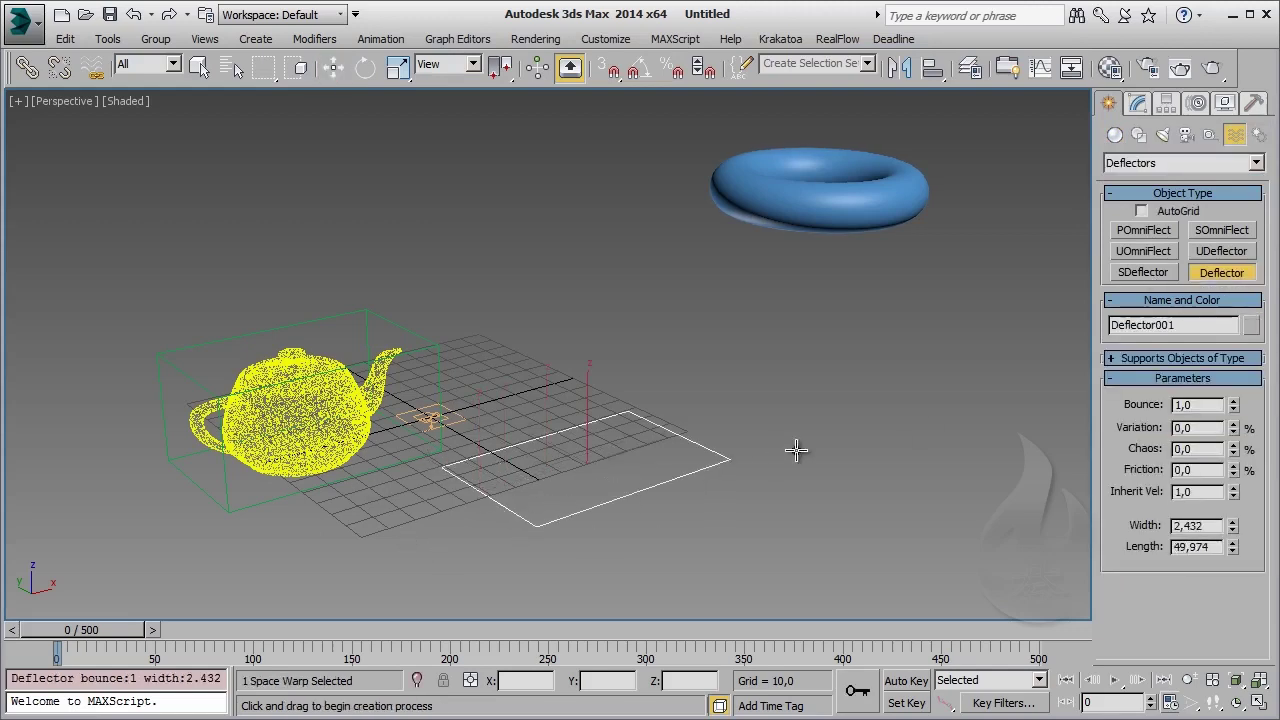
Tilt Deflector001 about -32° on X and move it beneath the teapot
key("e")
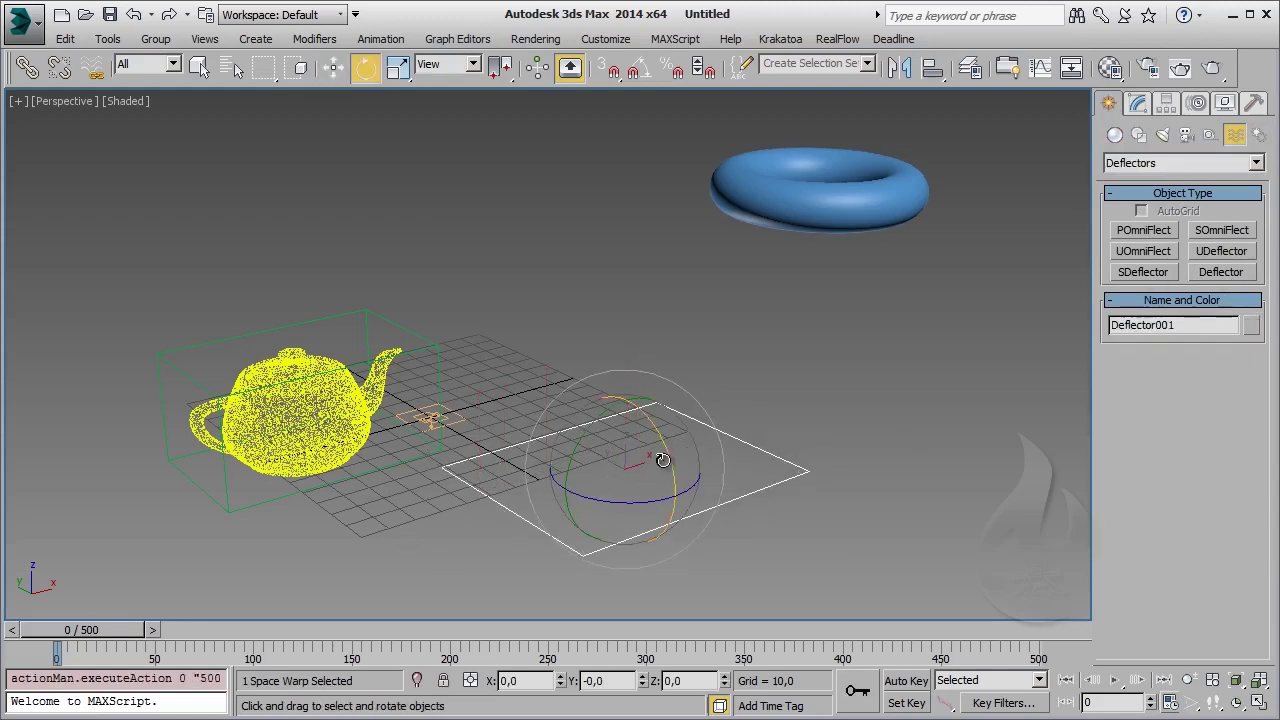
left_click_drag(662, 459, 656, 395)
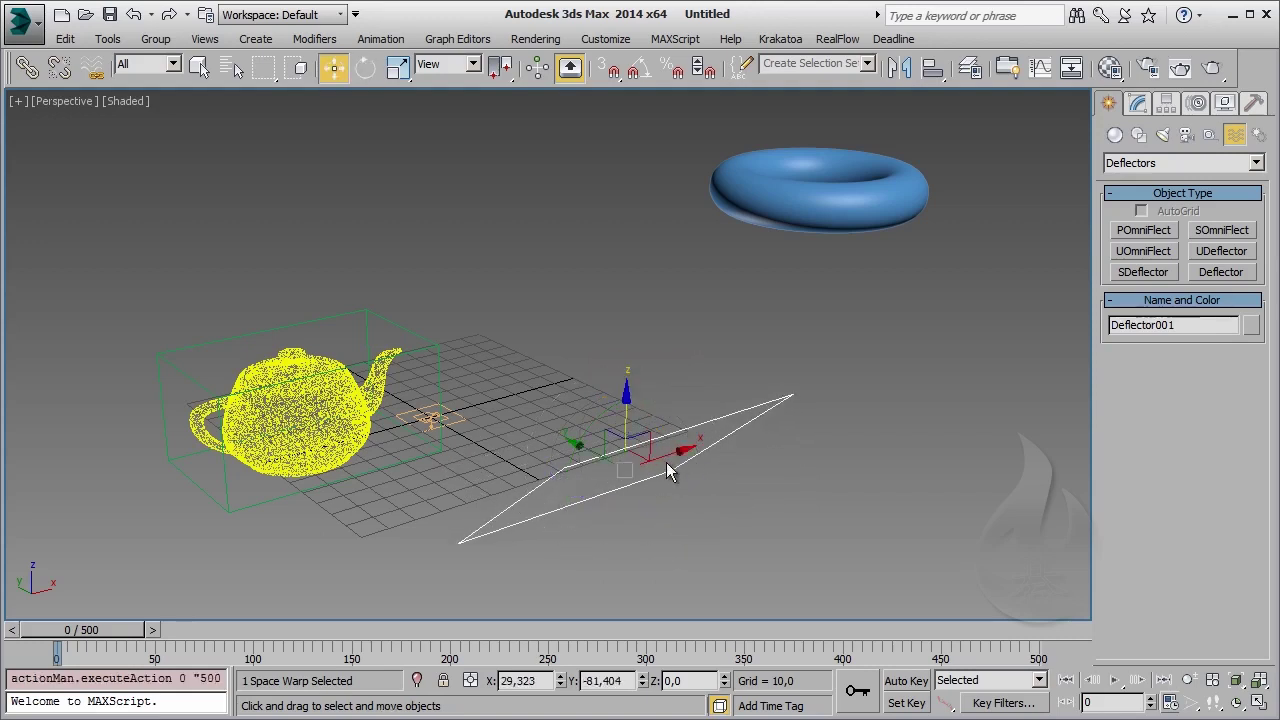
left_click_drag(668, 470, 451, 474)
left_click_drag(366, 518, 362, 527)
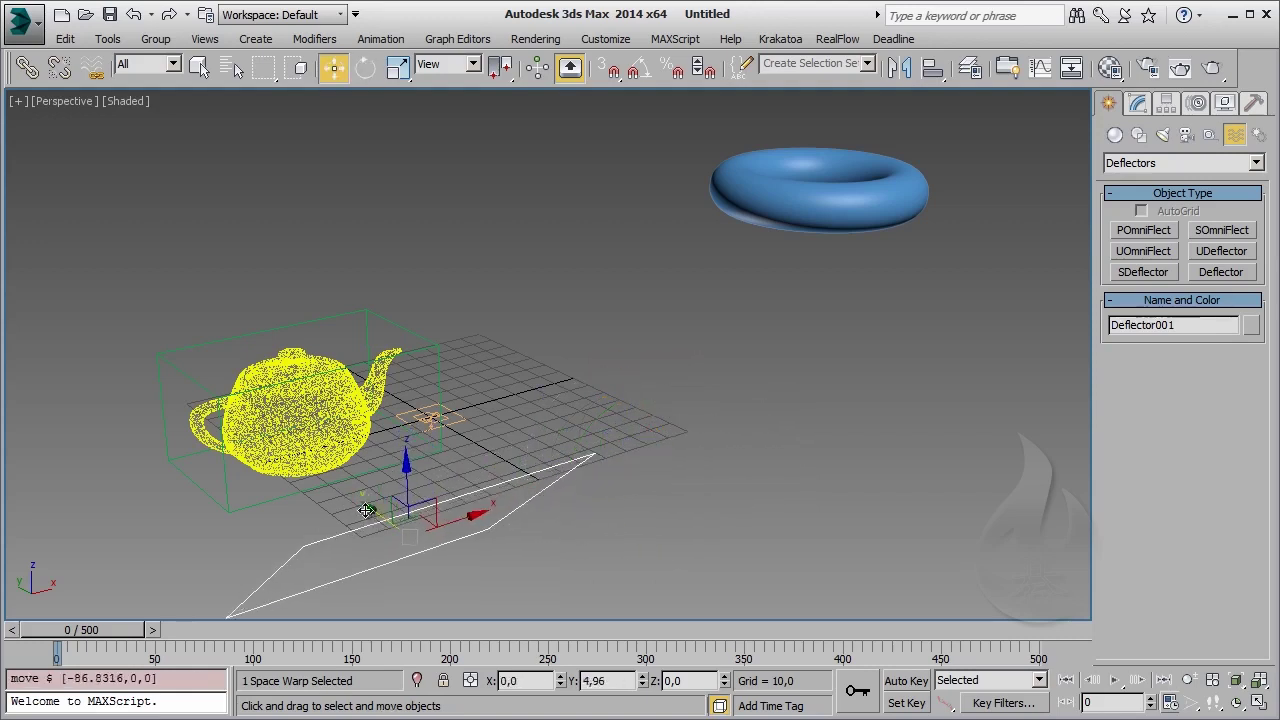
With Auto Key on at frame 49, raise the deflector up toward the torus
key("n")
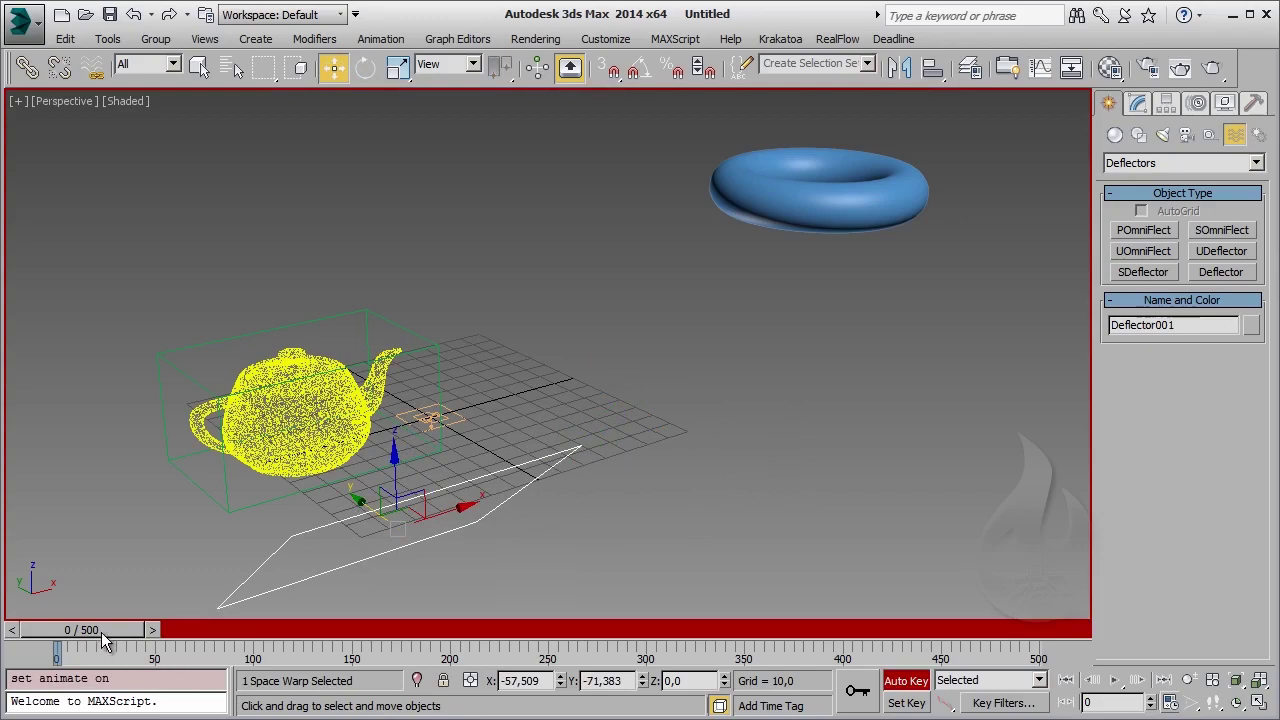
left_click_drag(105, 640, 197, 643)
key("w")
left_click_drag(361, 502, 268, 400)
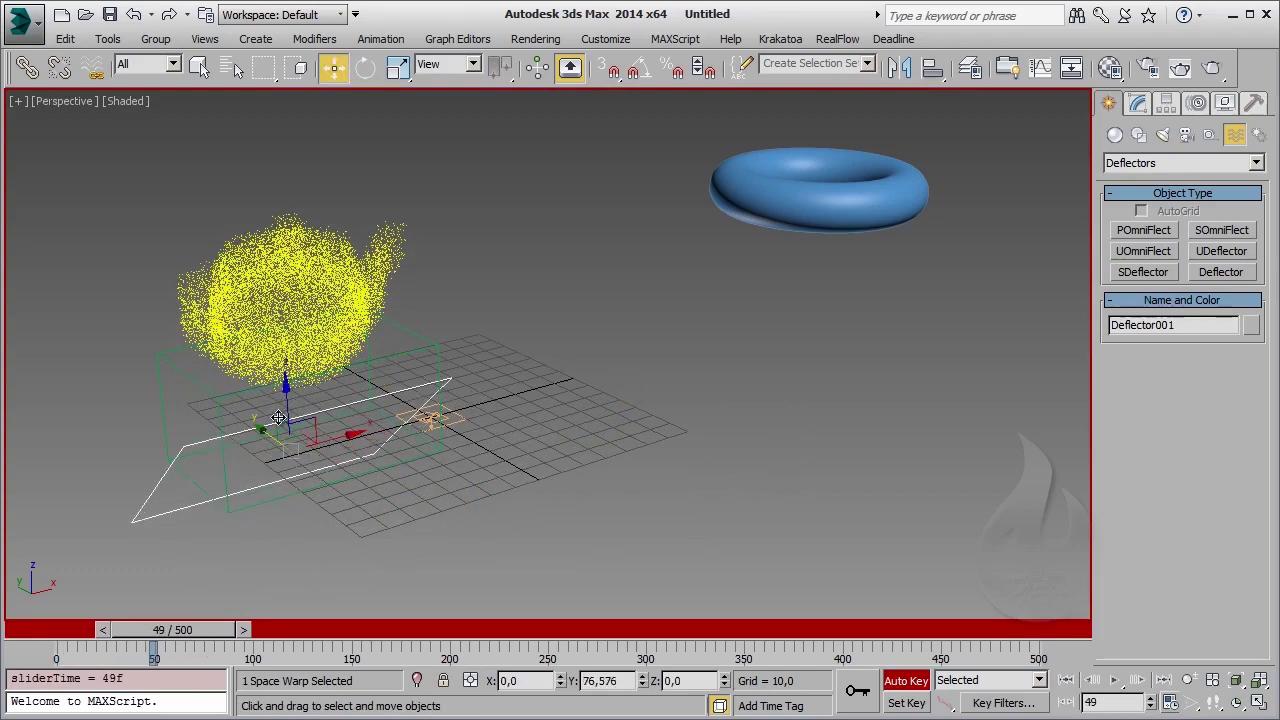
mouse_move(300, 490)
middle_mouse_down("alt")
mouse_move(394, 489)
mouse_move(386, 469)
middle_mouse_up("alt")
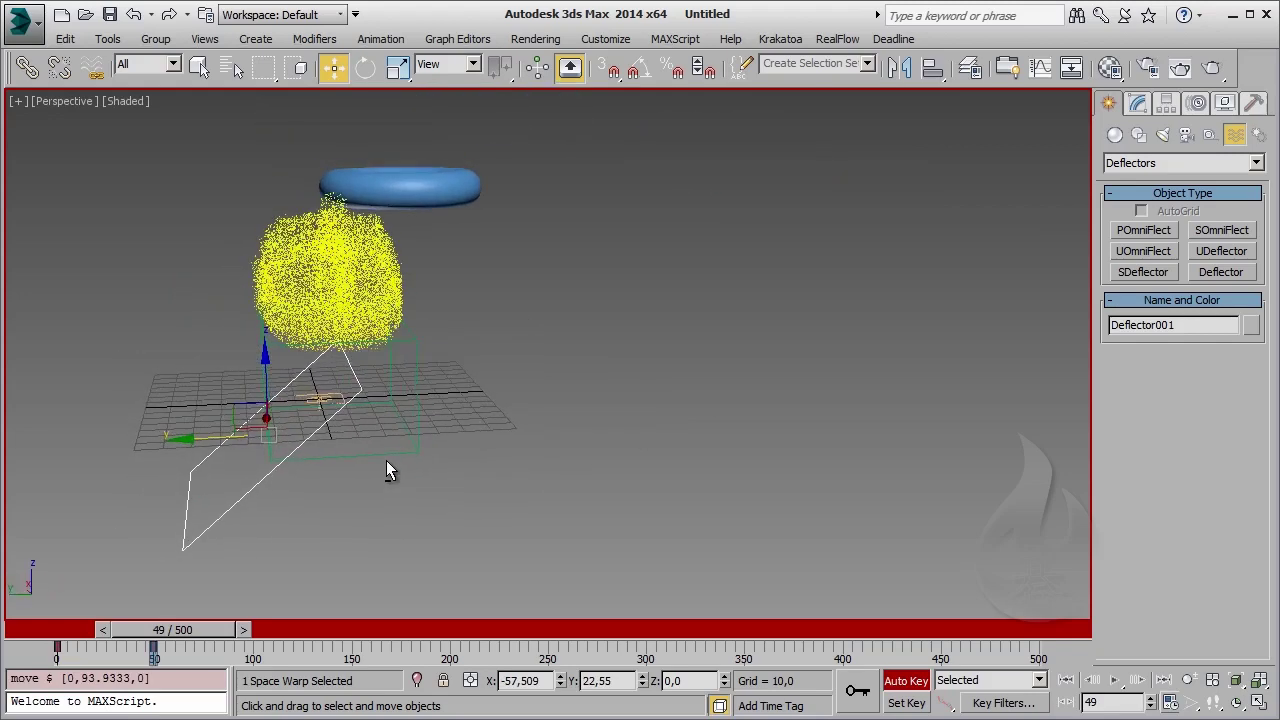
mouse_move(271, 383)
left_mouse_down()
mouse_move(270, 204)
mouse_move(204, 194)
left_mouse_up()
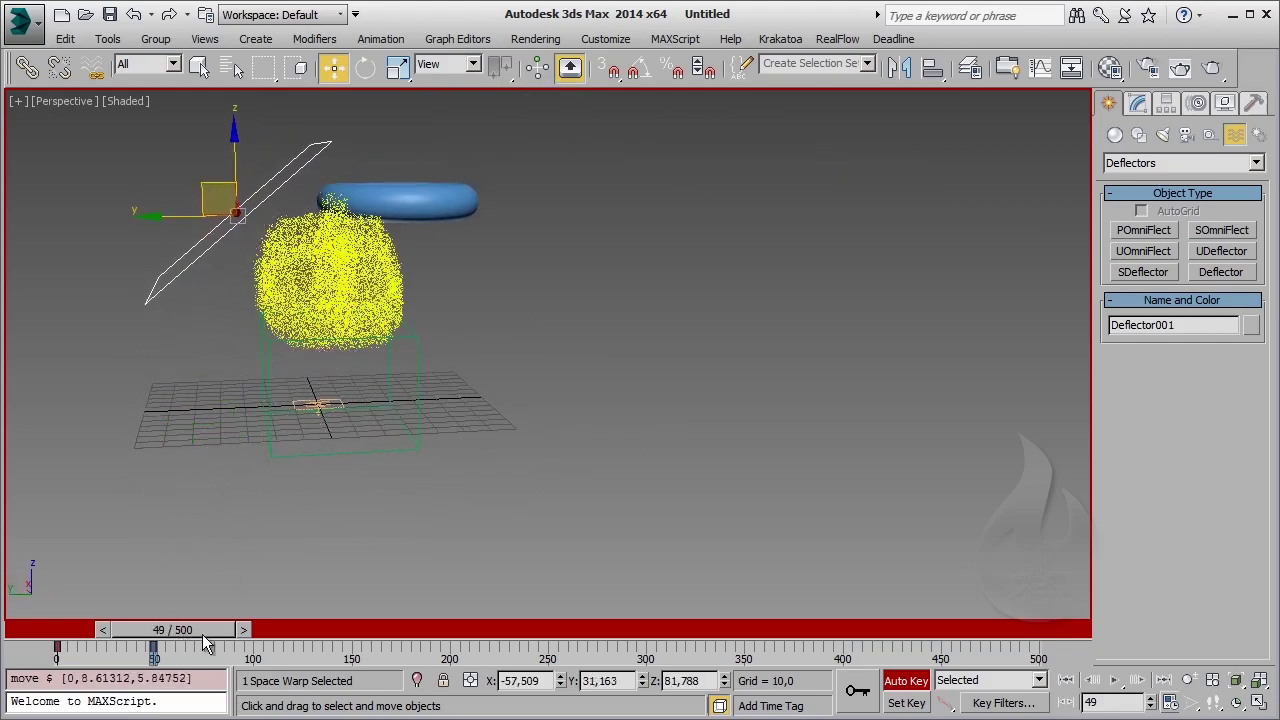
Preview the deflector's motion, turn Auto Key off, and reopen Particle View
mouse_move(205, 641)
left_mouse_down()
mouse_move(167, 630)
mouse_move(197, 626)
mouse_move(84, 626)
left_mouse_up()
key("w")
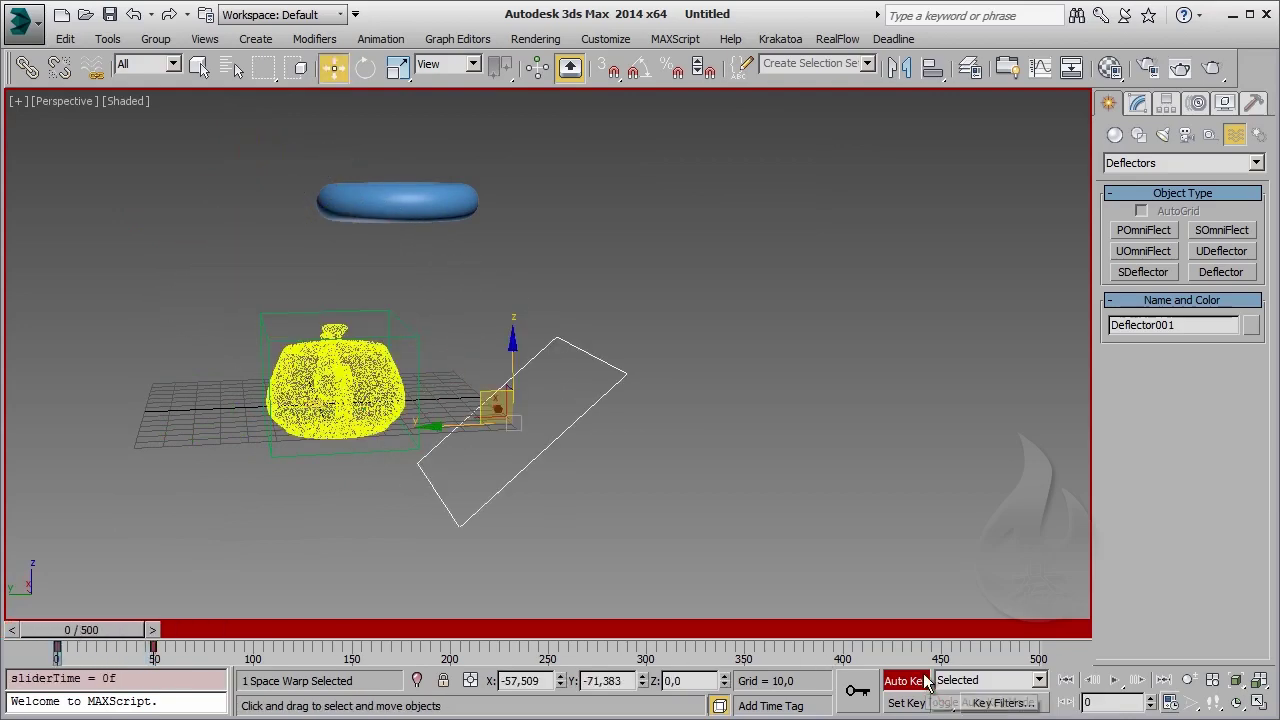
left_click(925, 681)
left_click(828, 371)
key("6")
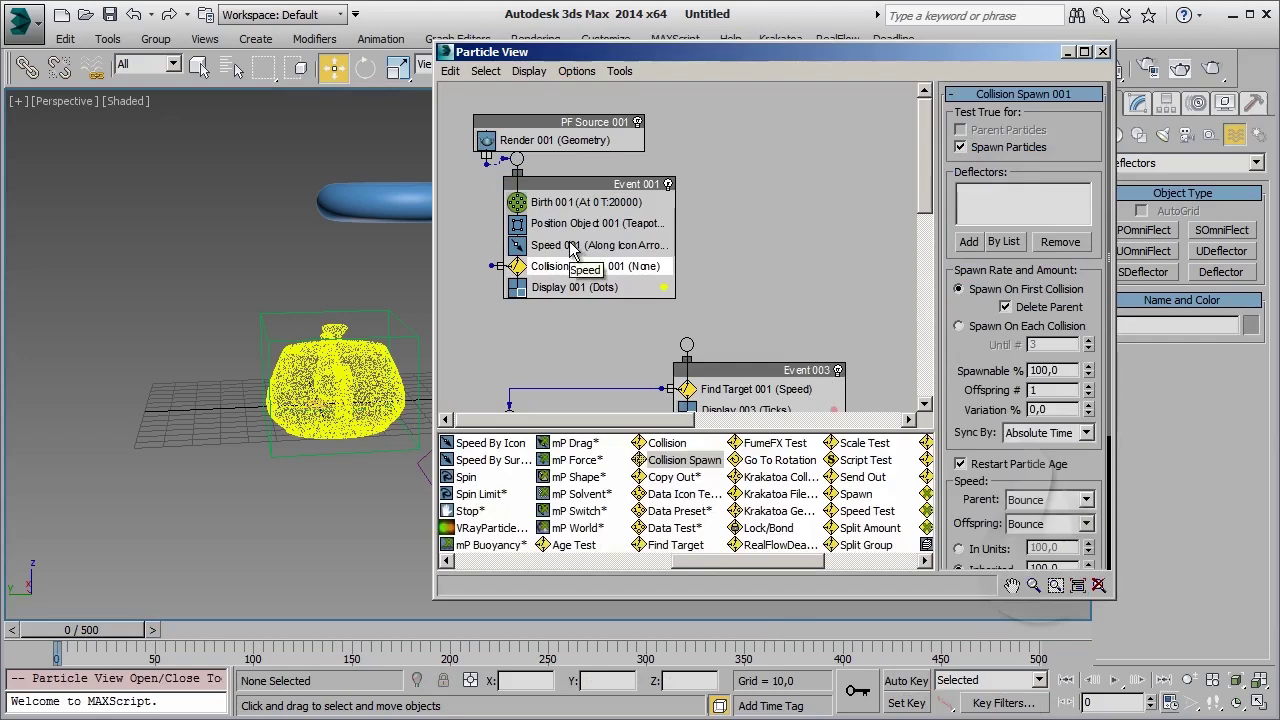
Delete the Speed 001 operator from Event 001
right_click(567, 244)
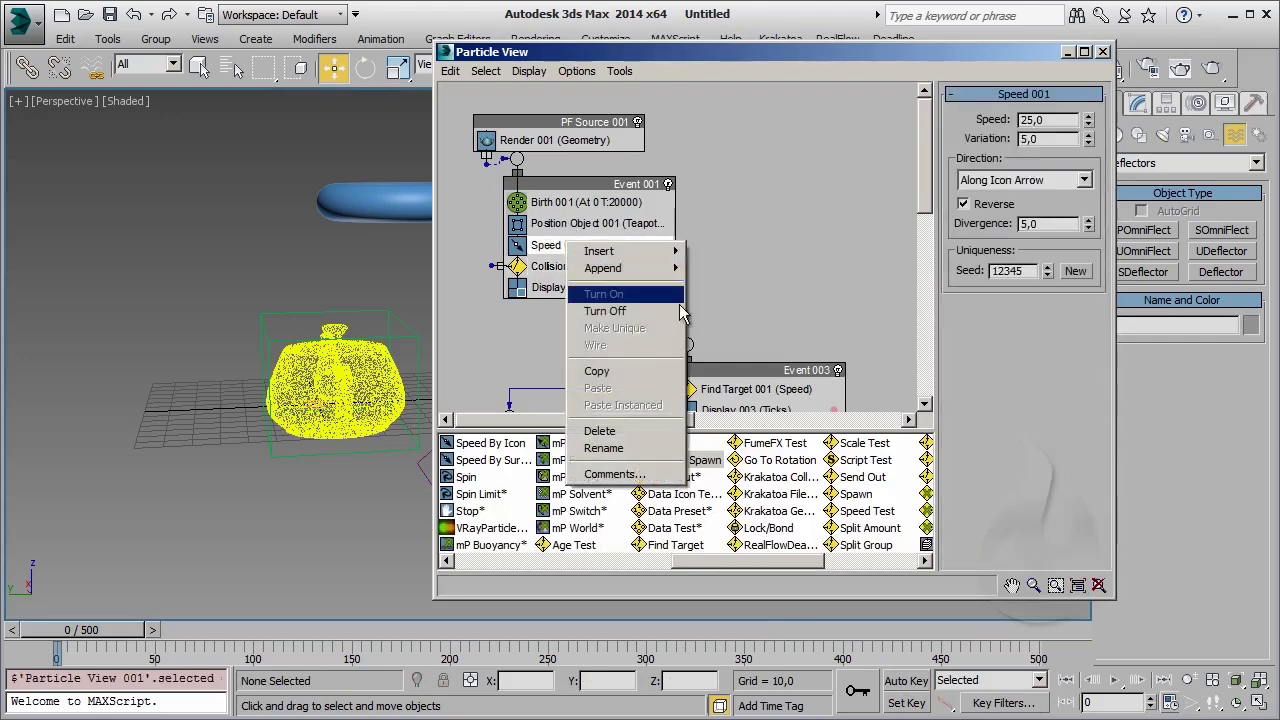
left_click(640, 431)
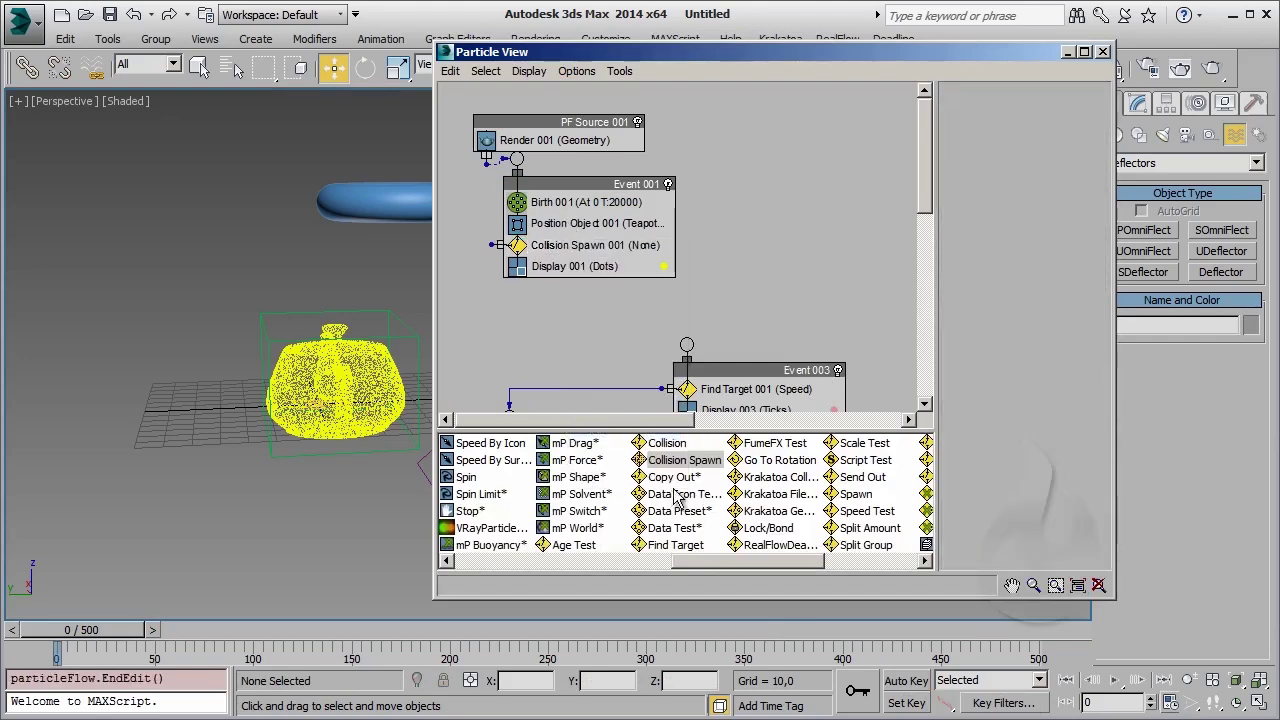
left_click_drag(103, 633, 146, 630)
Enlarge Deflector001 to width 125,908 and length 134,73 in the Modify panel
key("w")
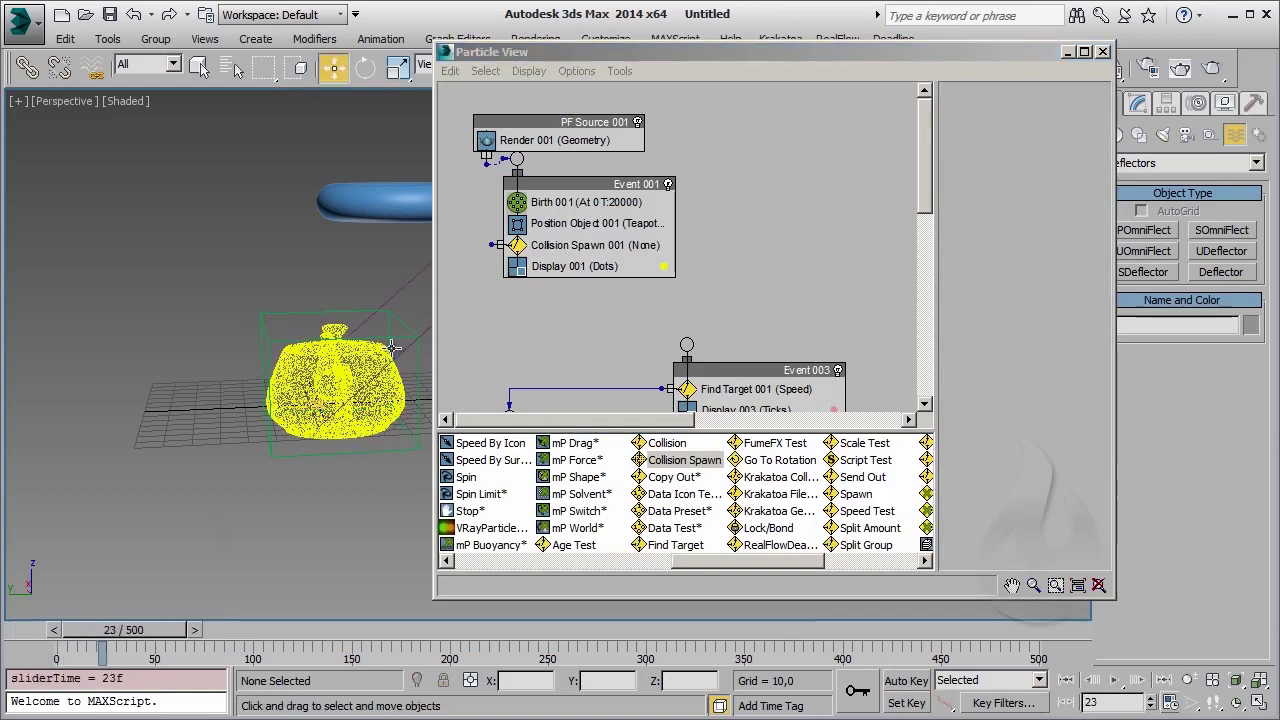
left_click(415, 358)
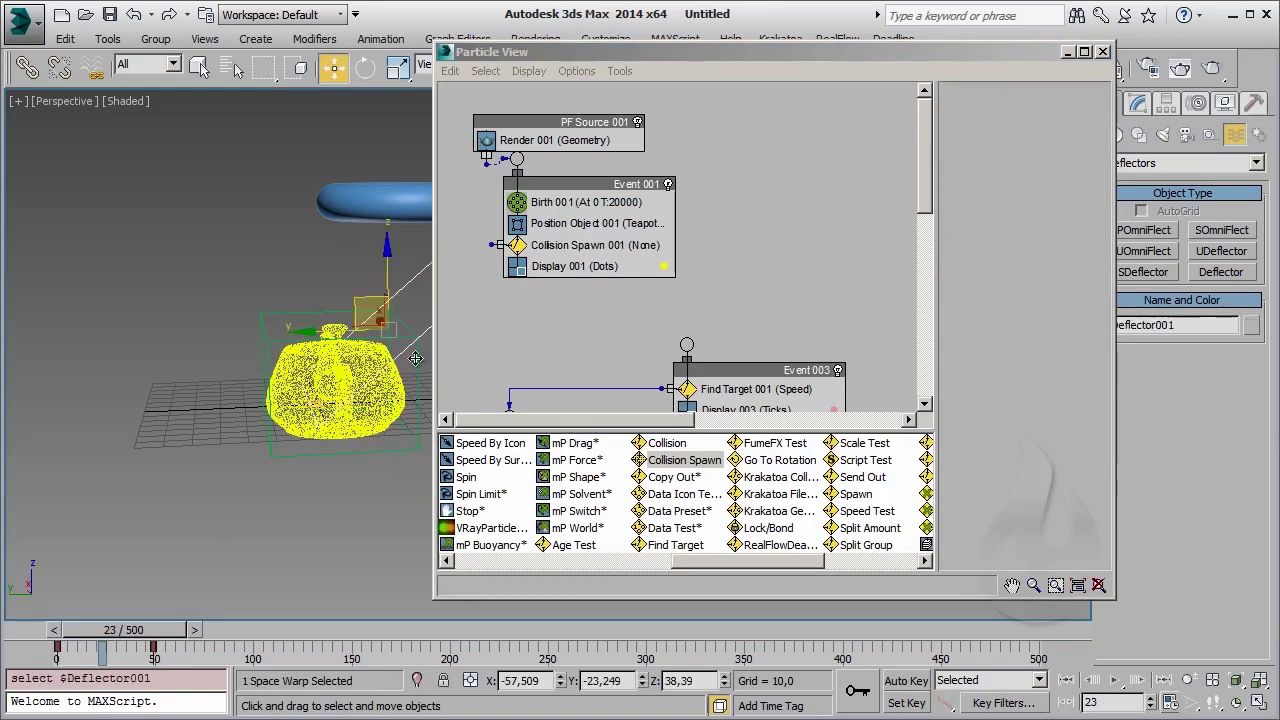
left_click(1138, 108)
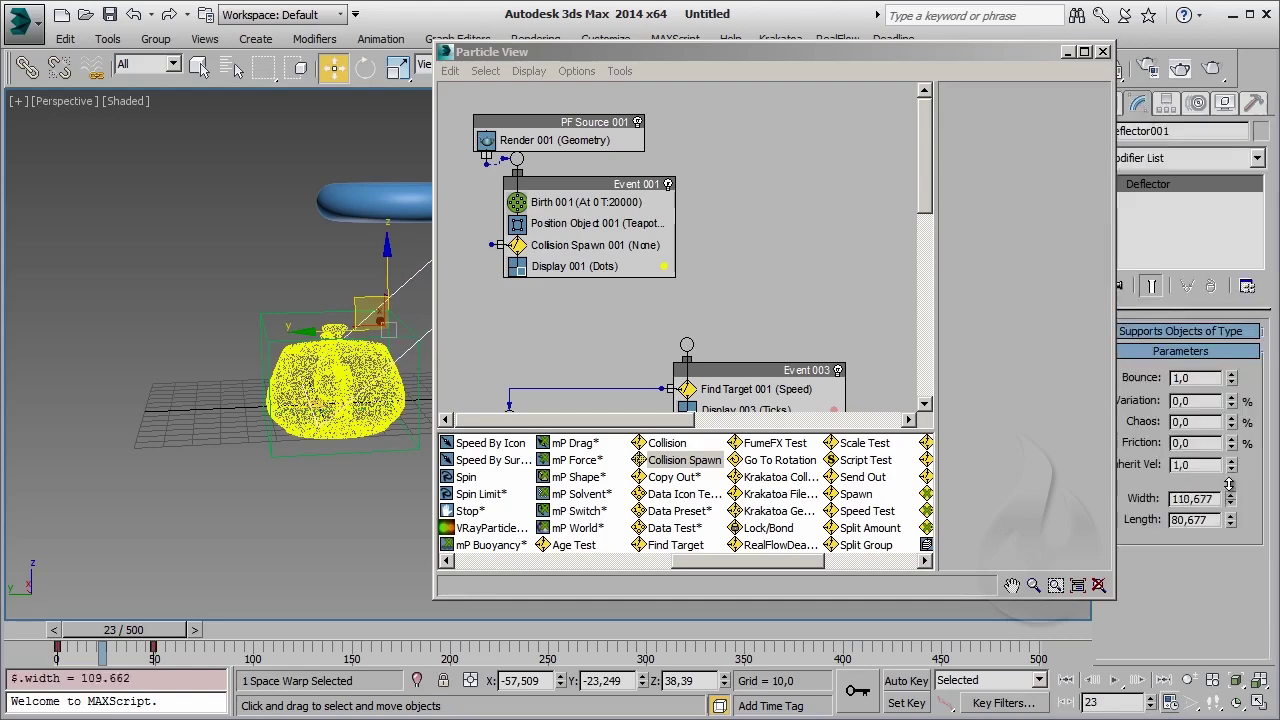
middle_click_drag(174, 443, 187, 489, "alt")
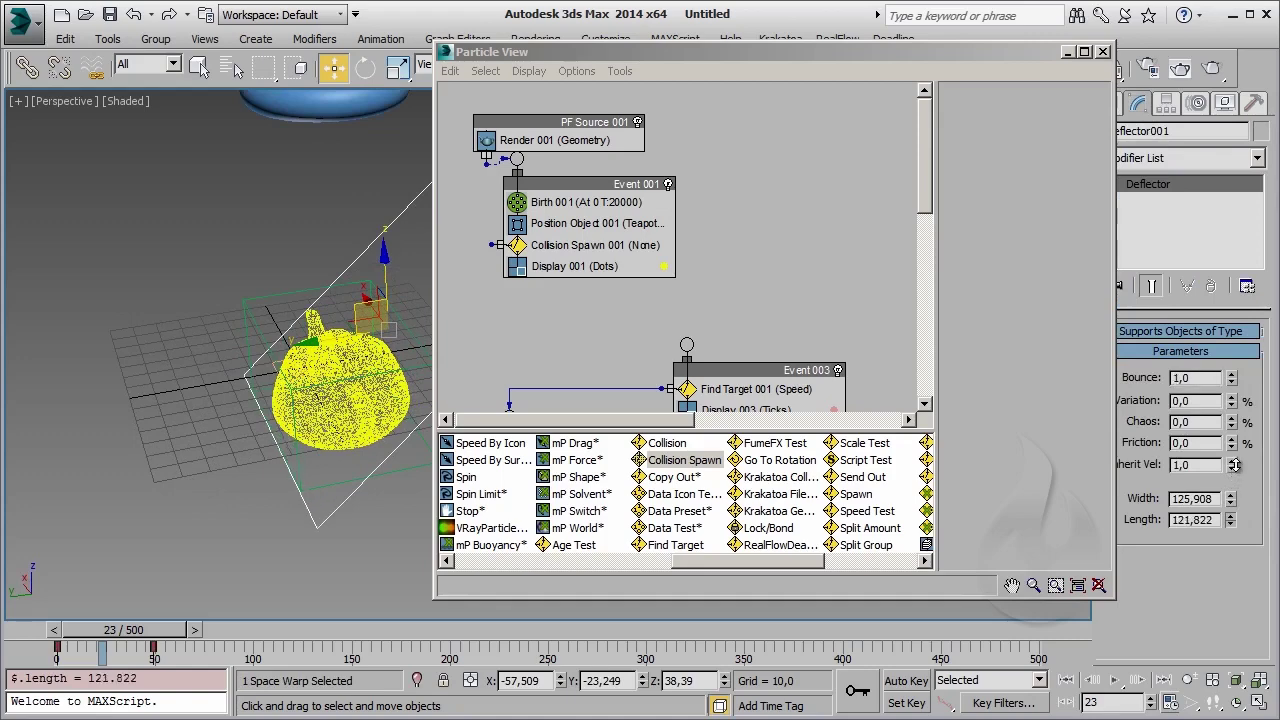
middle_click_drag(325, 438, 334, 350, "alt")
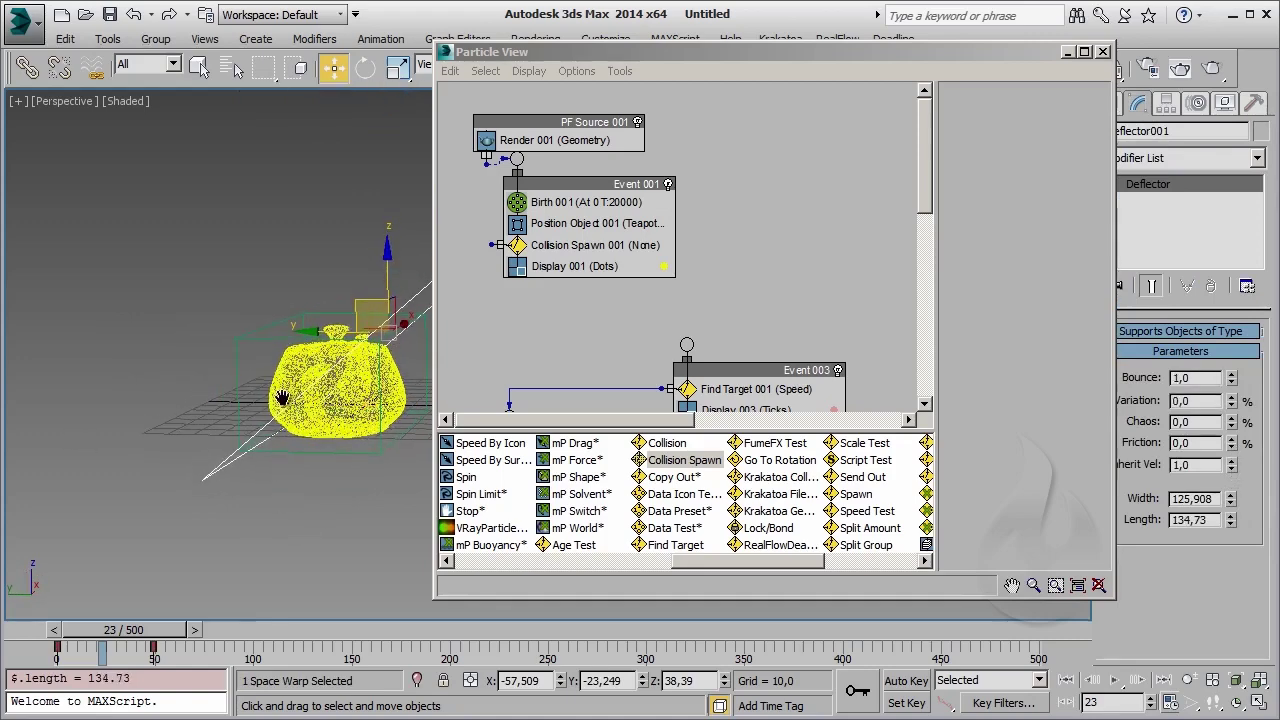
left_click(595, 245)
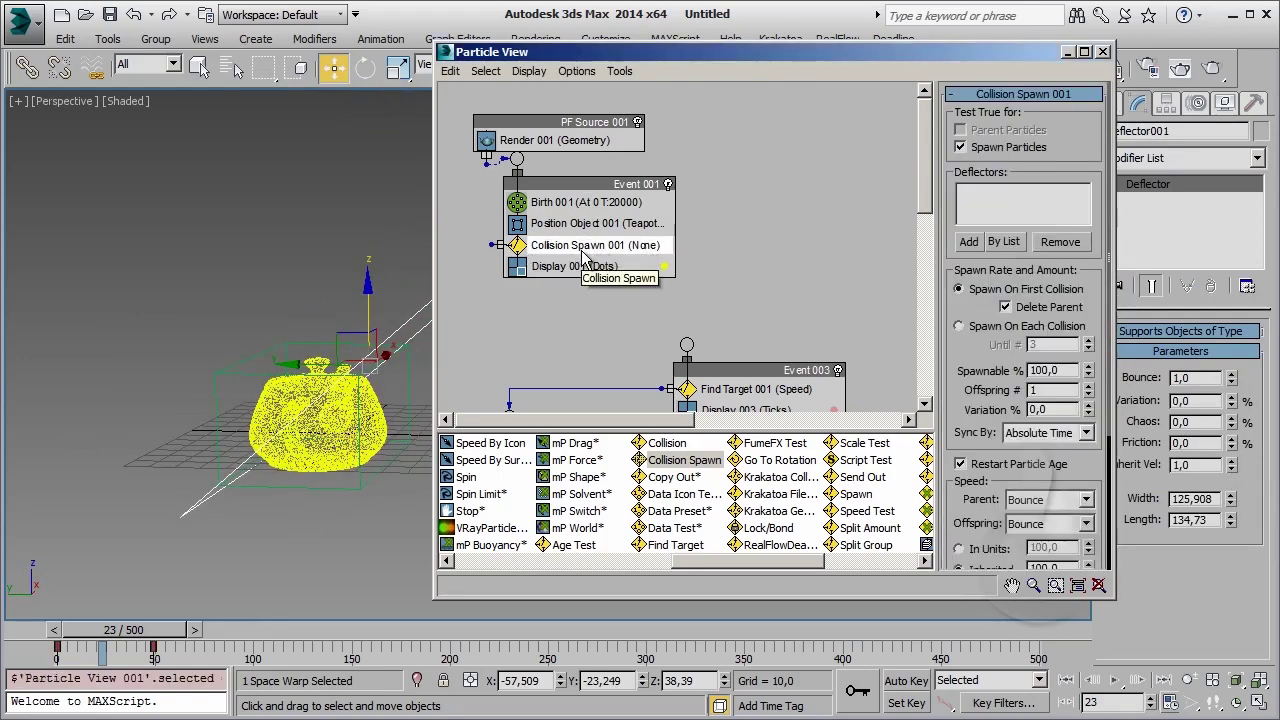
Add Deflector001 as Collision Spawn 001's collision object
left_click(969, 242)
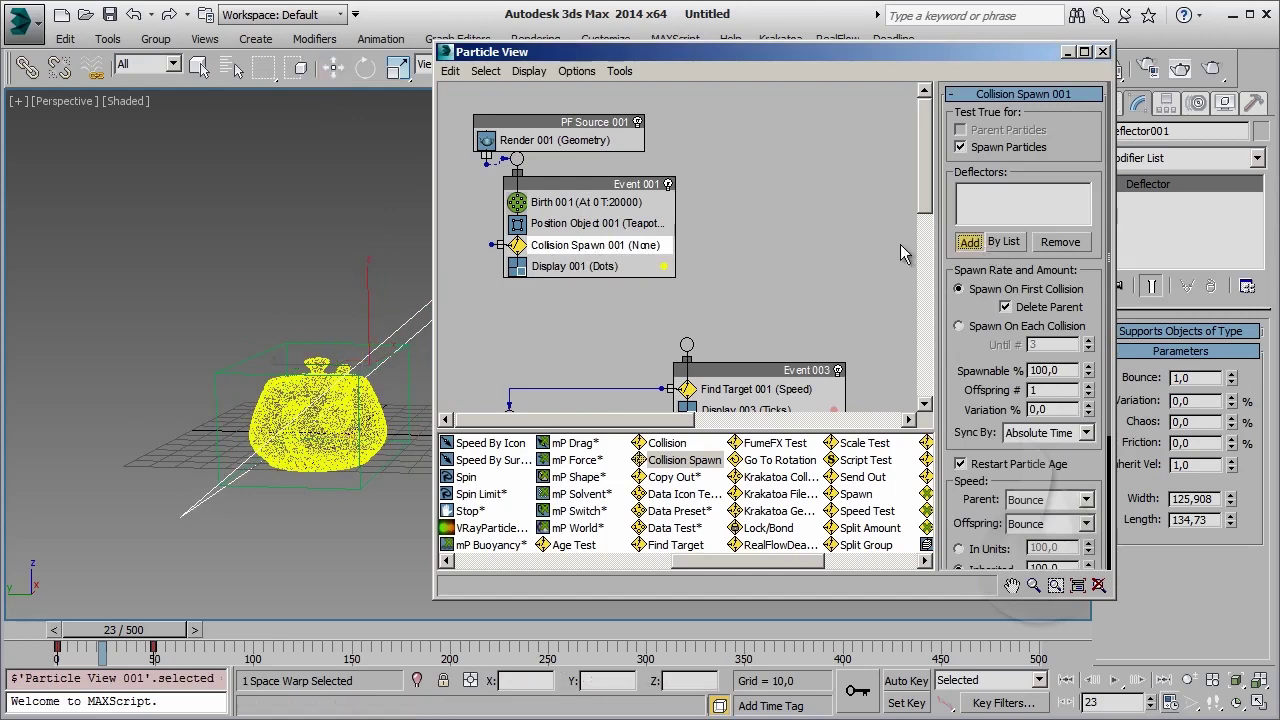
left_click(421, 308)
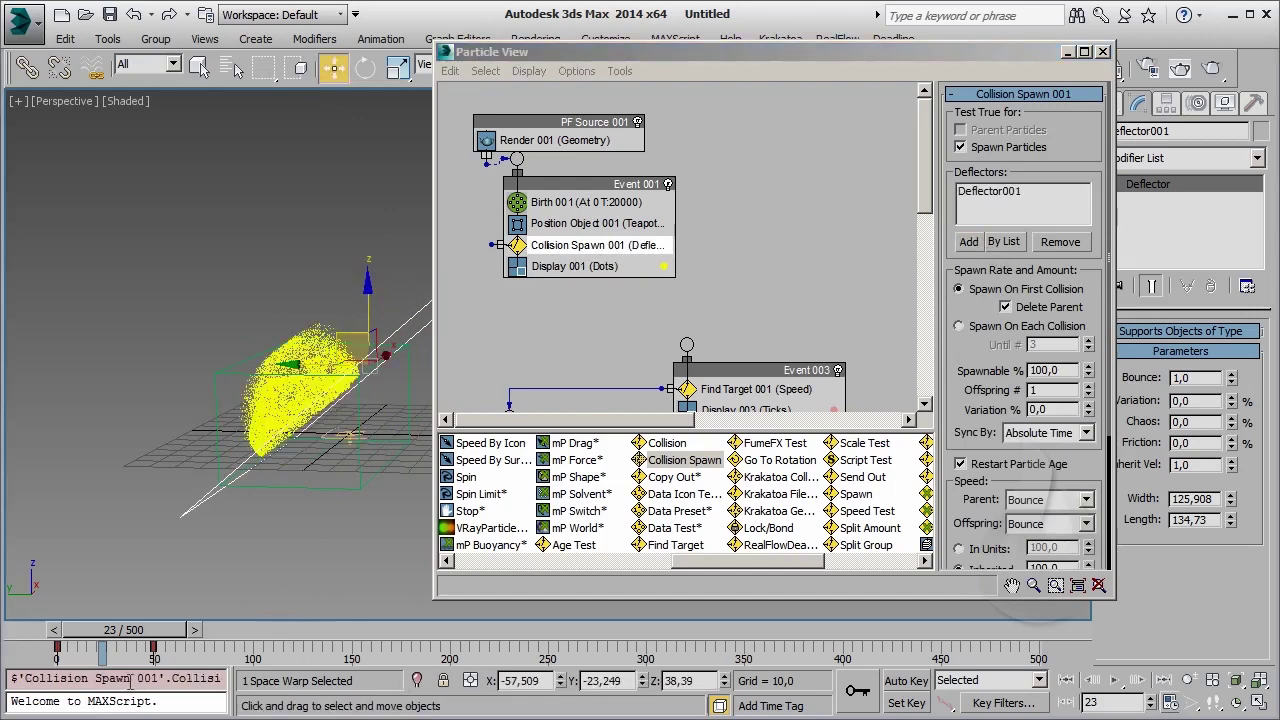
left_click_drag(154, 640, 184, 641)
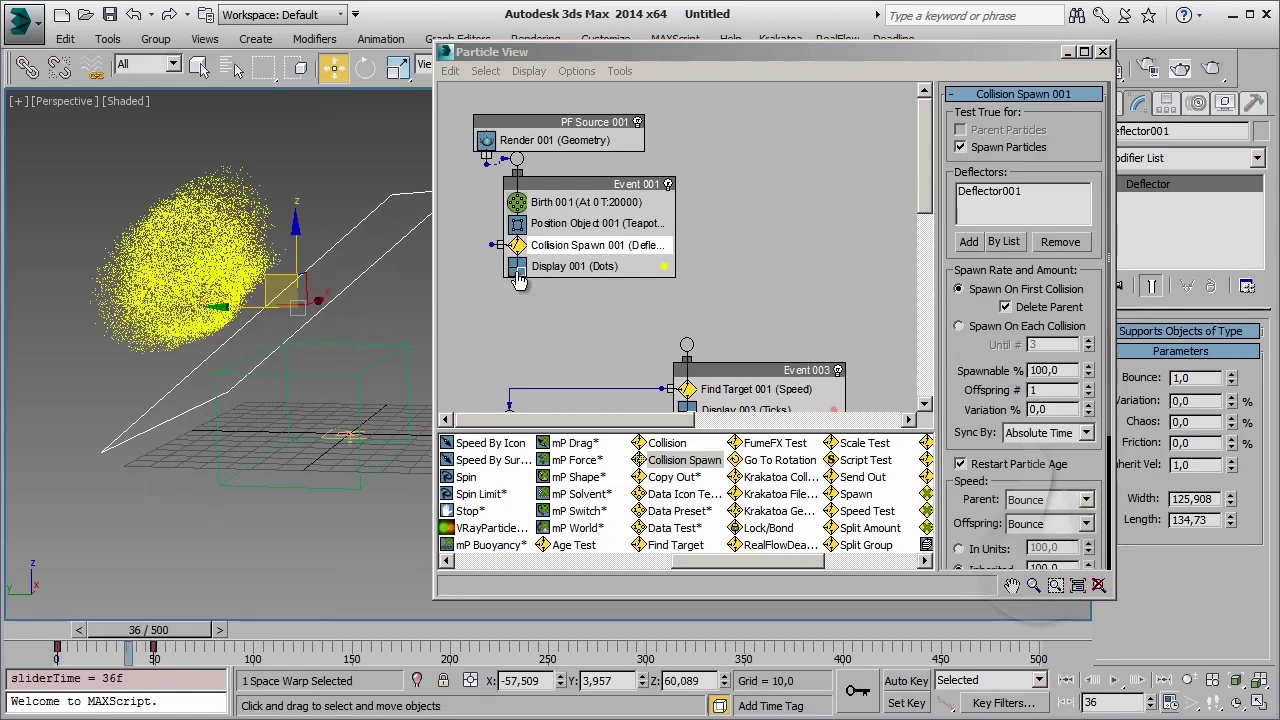
Wire Collision Spawn's output to the Find Target event and delete Event 003
left_click_drag(489, 242, 485, 377)
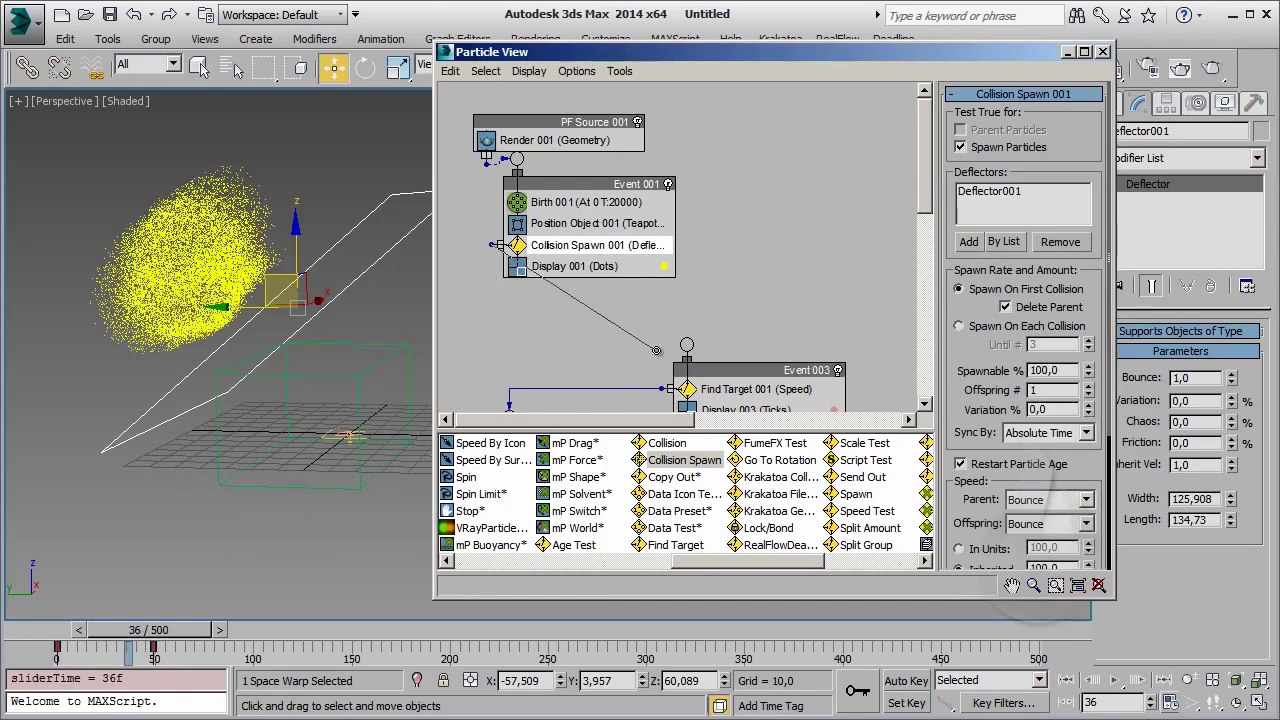
left_click_drag(690, 372, 692, 361)
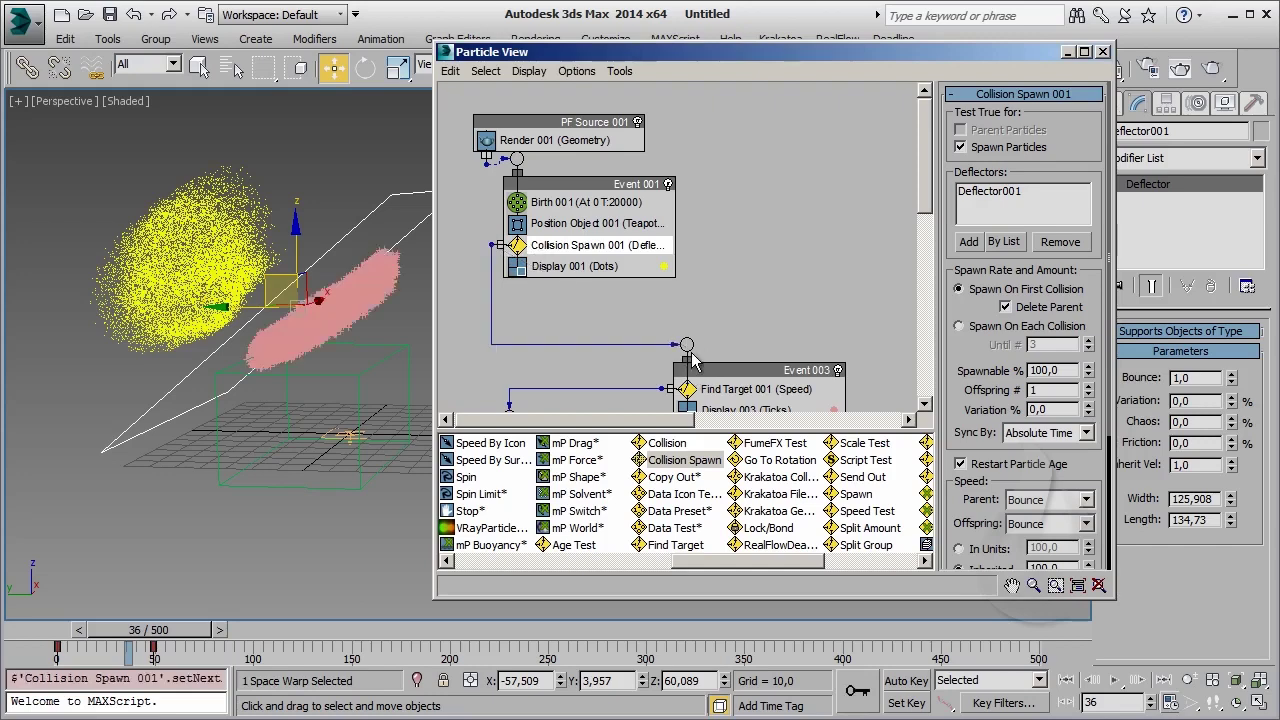
middle_click_drag(806, 298, 756, 208)
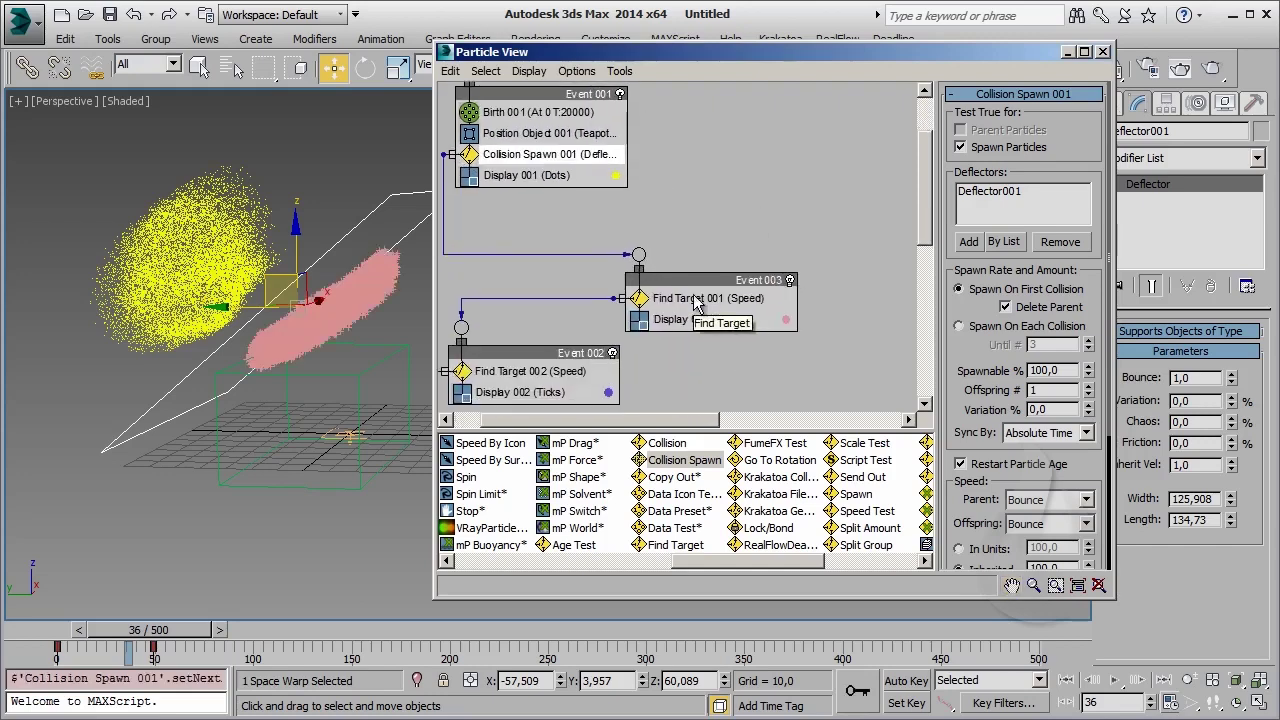
middle_click_drag(697, 303, 748, 299)
scroll(660, 275, "down", 2)
mouse_move(842, 170)
left_mouse_down()
mouse_move(728, 388)
mouse_move(766, 350)
left_mouse_up()
key("Delete")
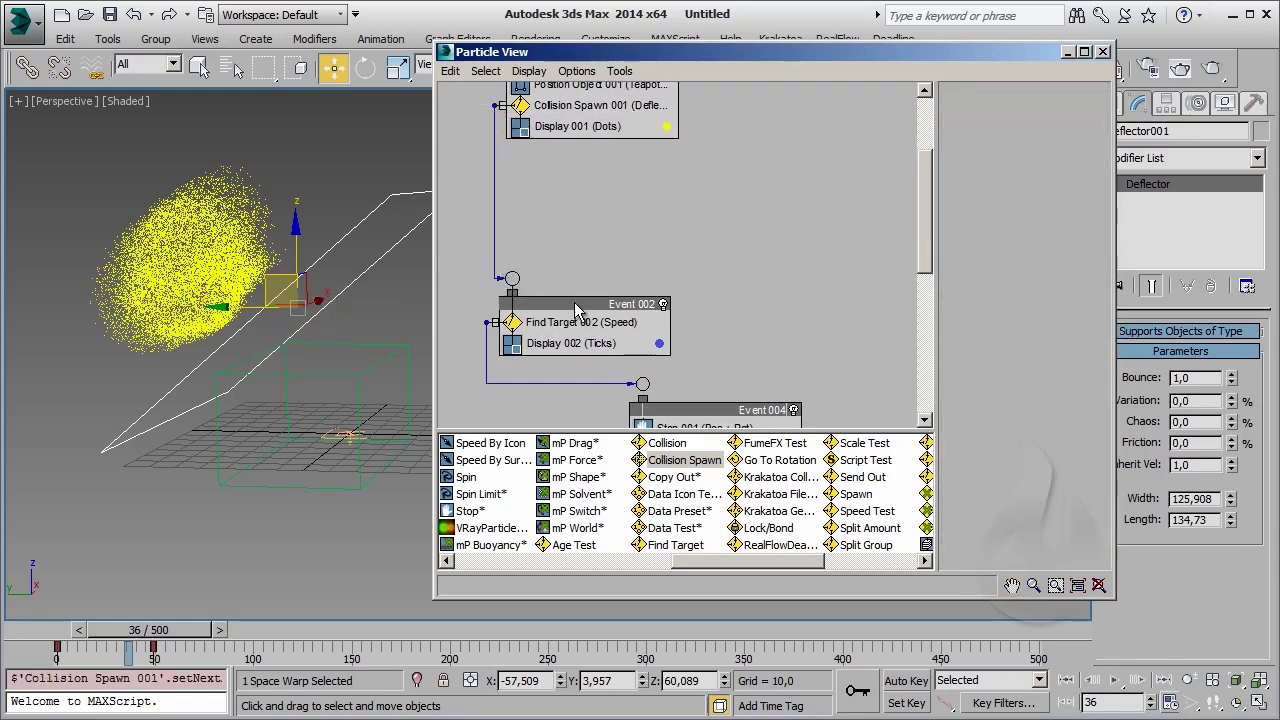
Arrange Event 002 and Event 004 under Event 001, then close Particle View
left_click_drag(575, 310, 704, 222)
left_click_drag(727, 420, 778, 364)
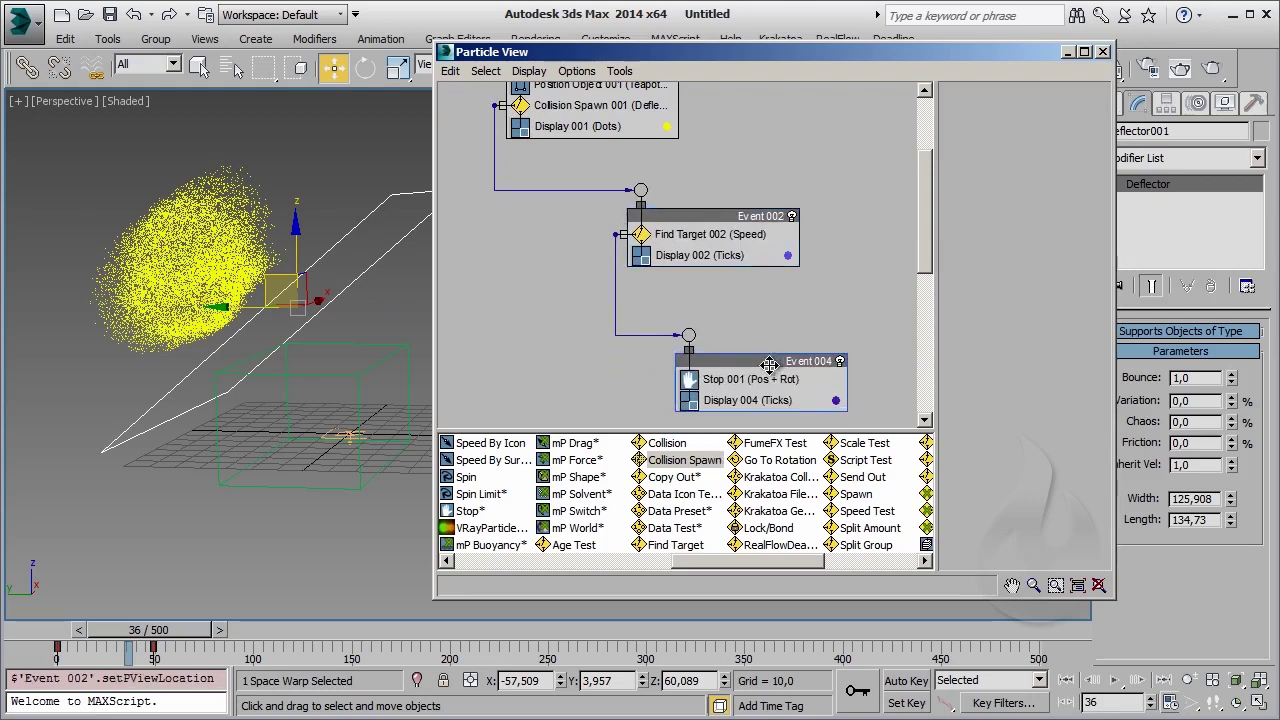
left_click(752, 240)
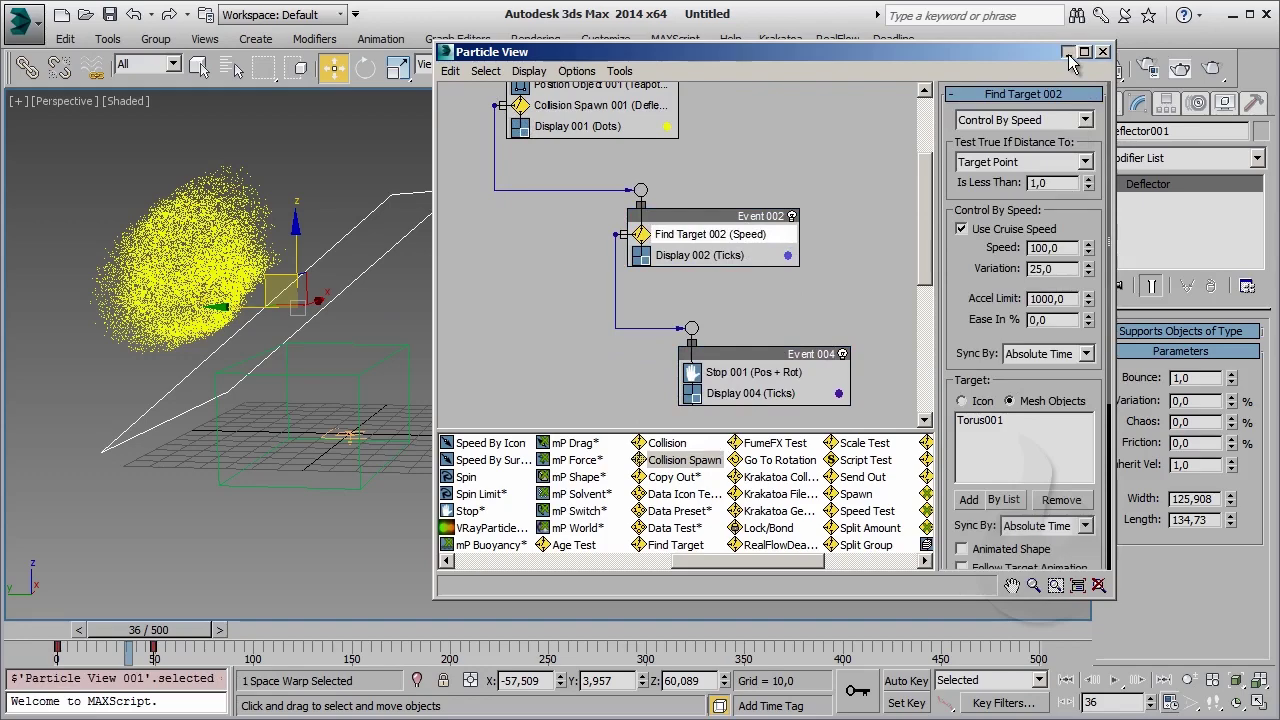
key("6")
mouse_move(537, 395)
middle_mouse_down("alt")
mouse_move(485, 416)
mouse_move(926, 261)
middle_mouse_up("alt")
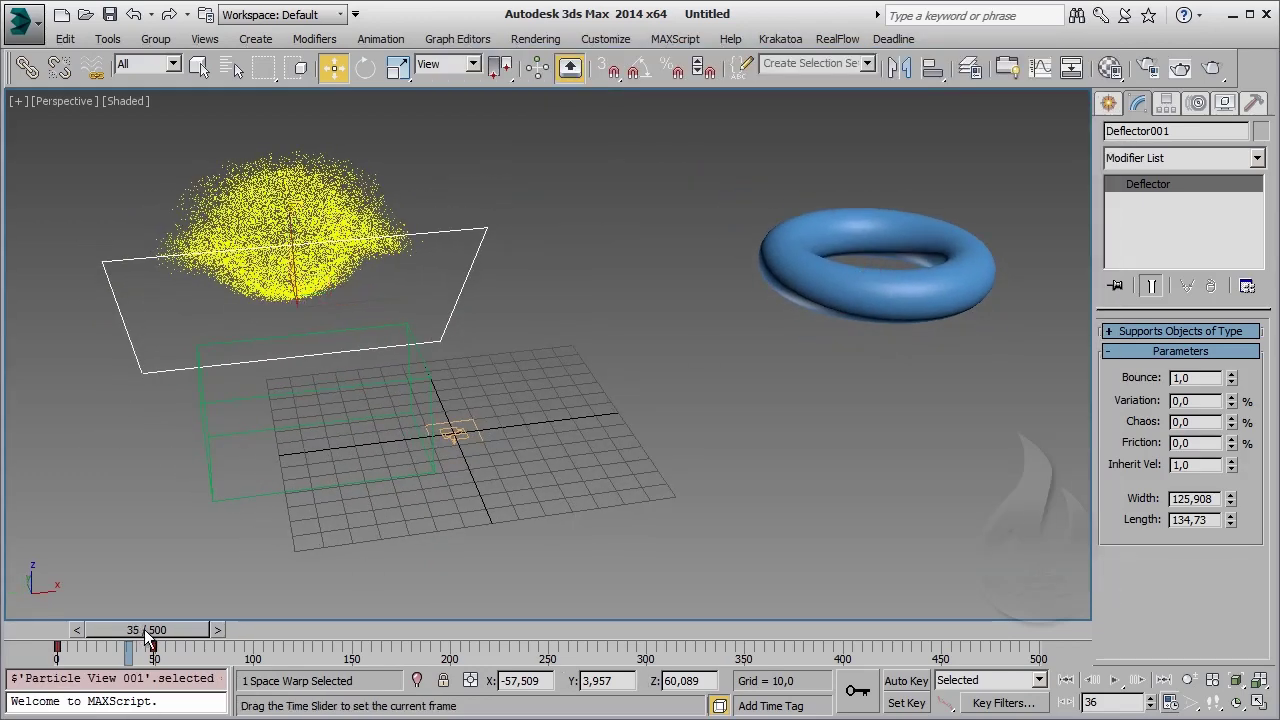
Set Torus001's Object Properties to Display as Box
left_click_drag(99, 629, 390, 641)
key("w")
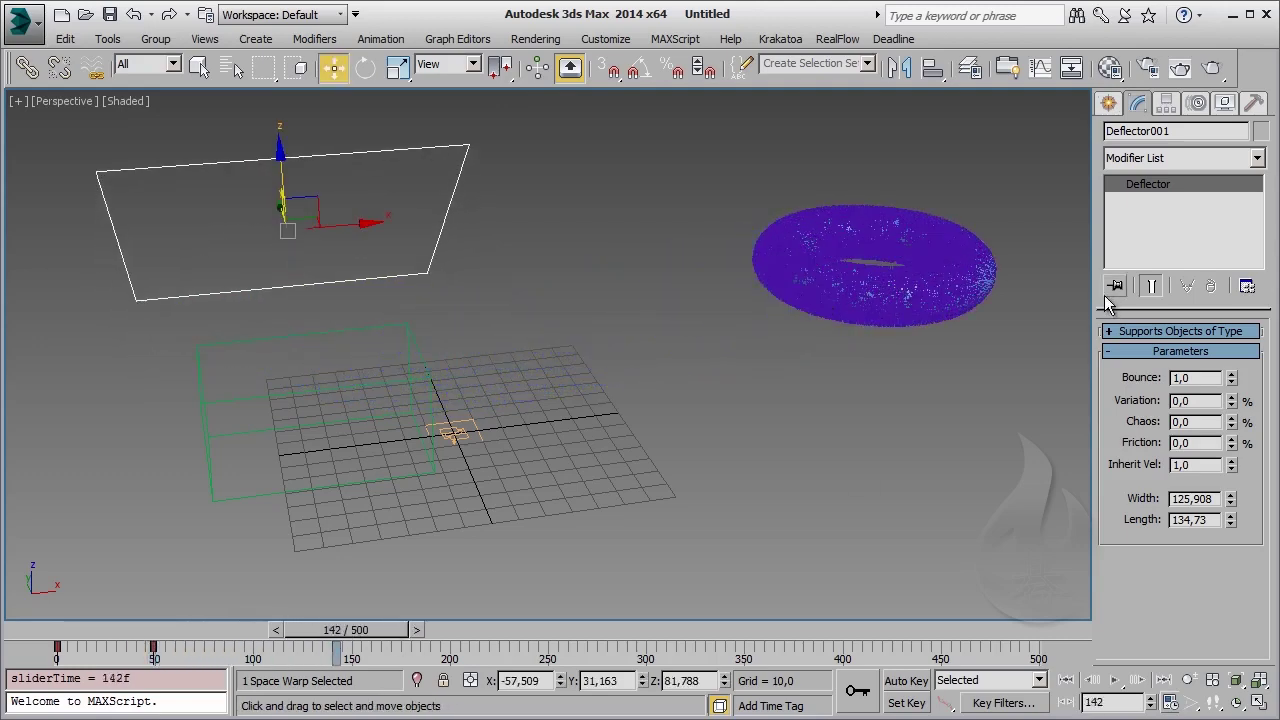
left_click(993, 292)
right_click(990, 296)
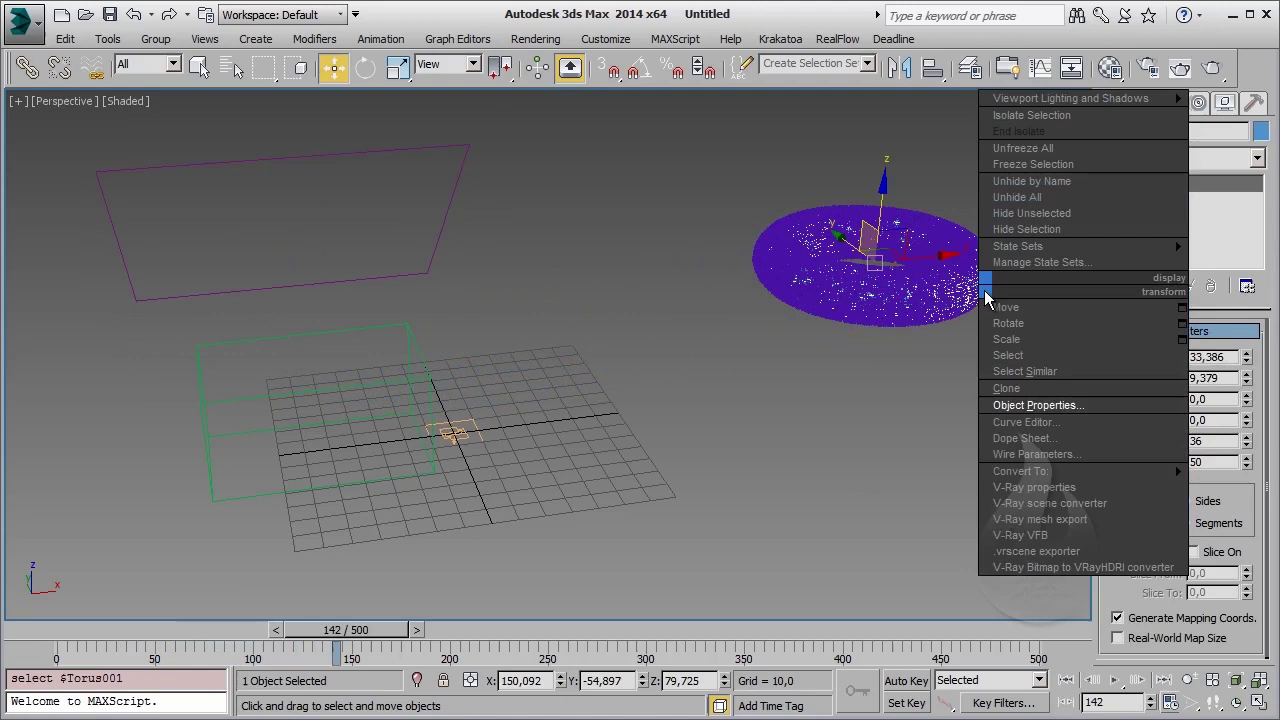
left_click(1036, 404)
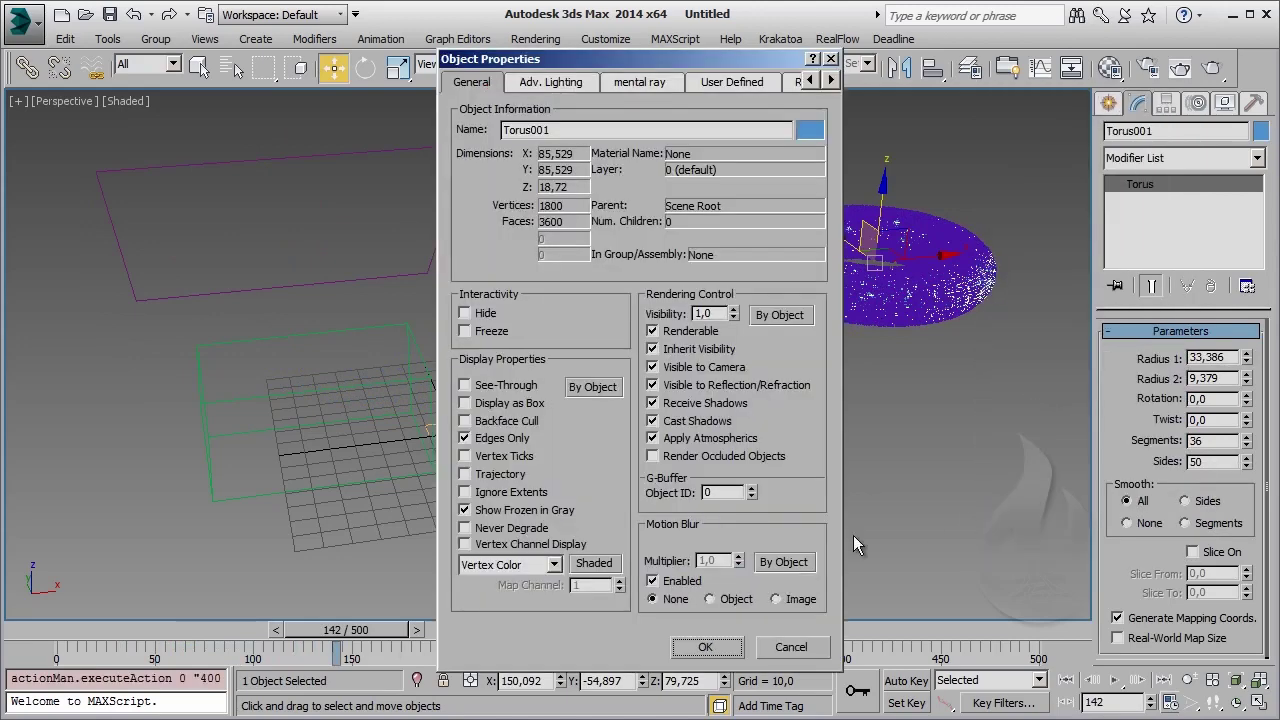
left_click(686, 648)
Play the animation from frame 0 to watch blue particles settle on the torus
left_click(788, 496)
middle_click_drag(490, 363, 468, 350, "alt")
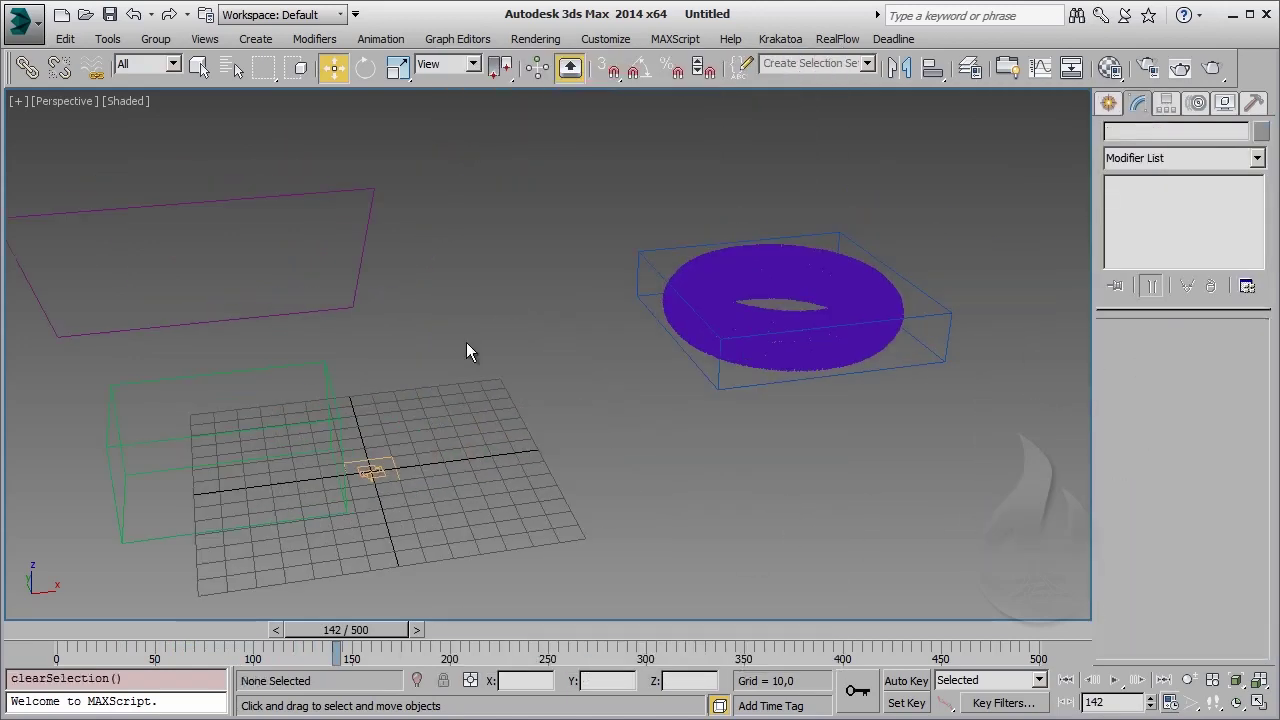
left_click(67, 628)
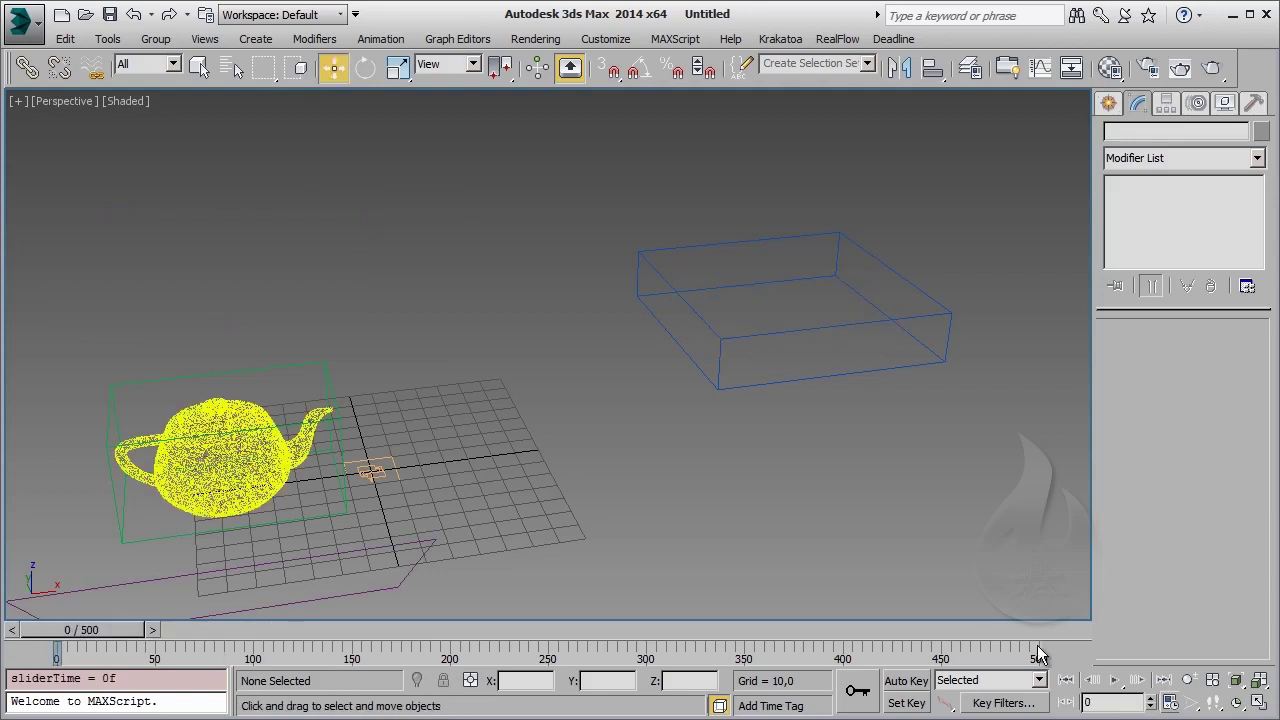
left_click(1115, 681)
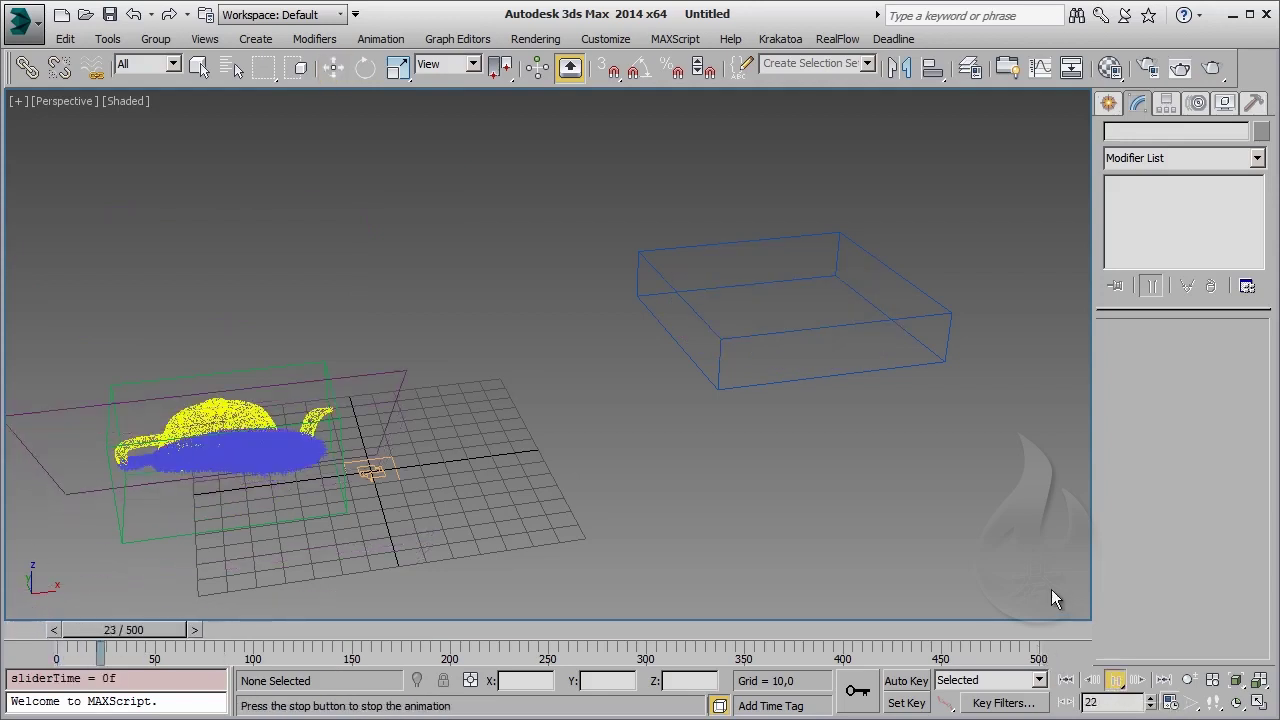